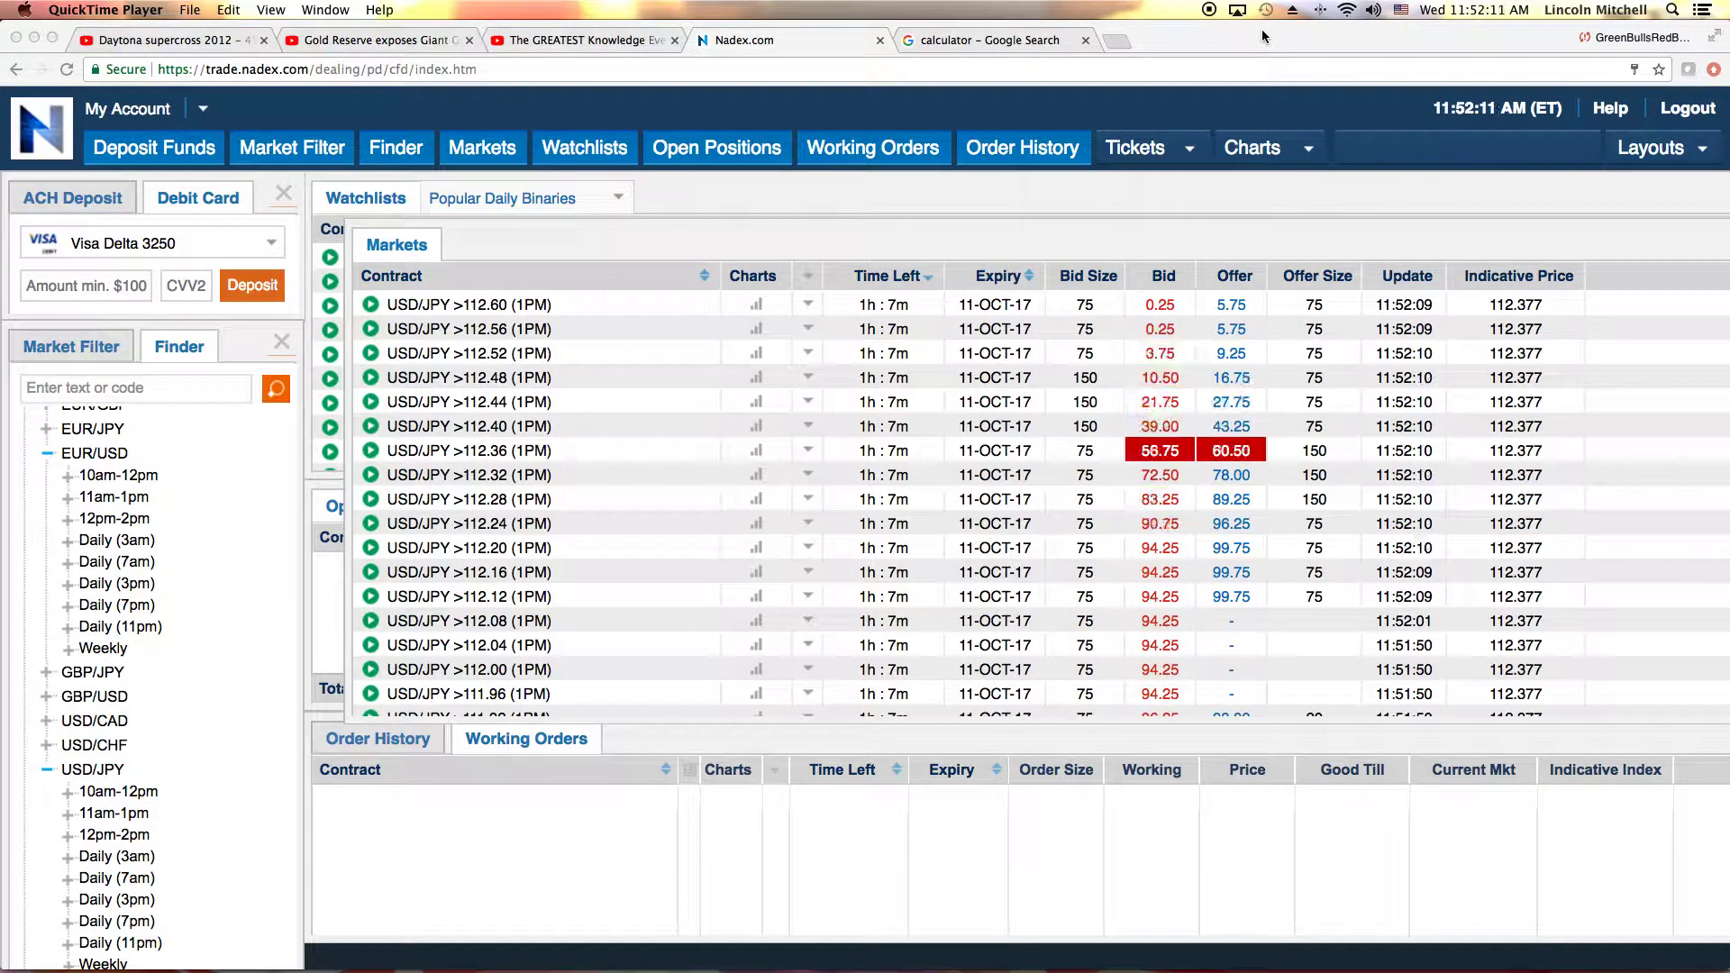
- Open the "Why i left Nadex" video from the bookmarked Green Bulls YouTube channel in a new tab and pause it
left_click(1122, 43)
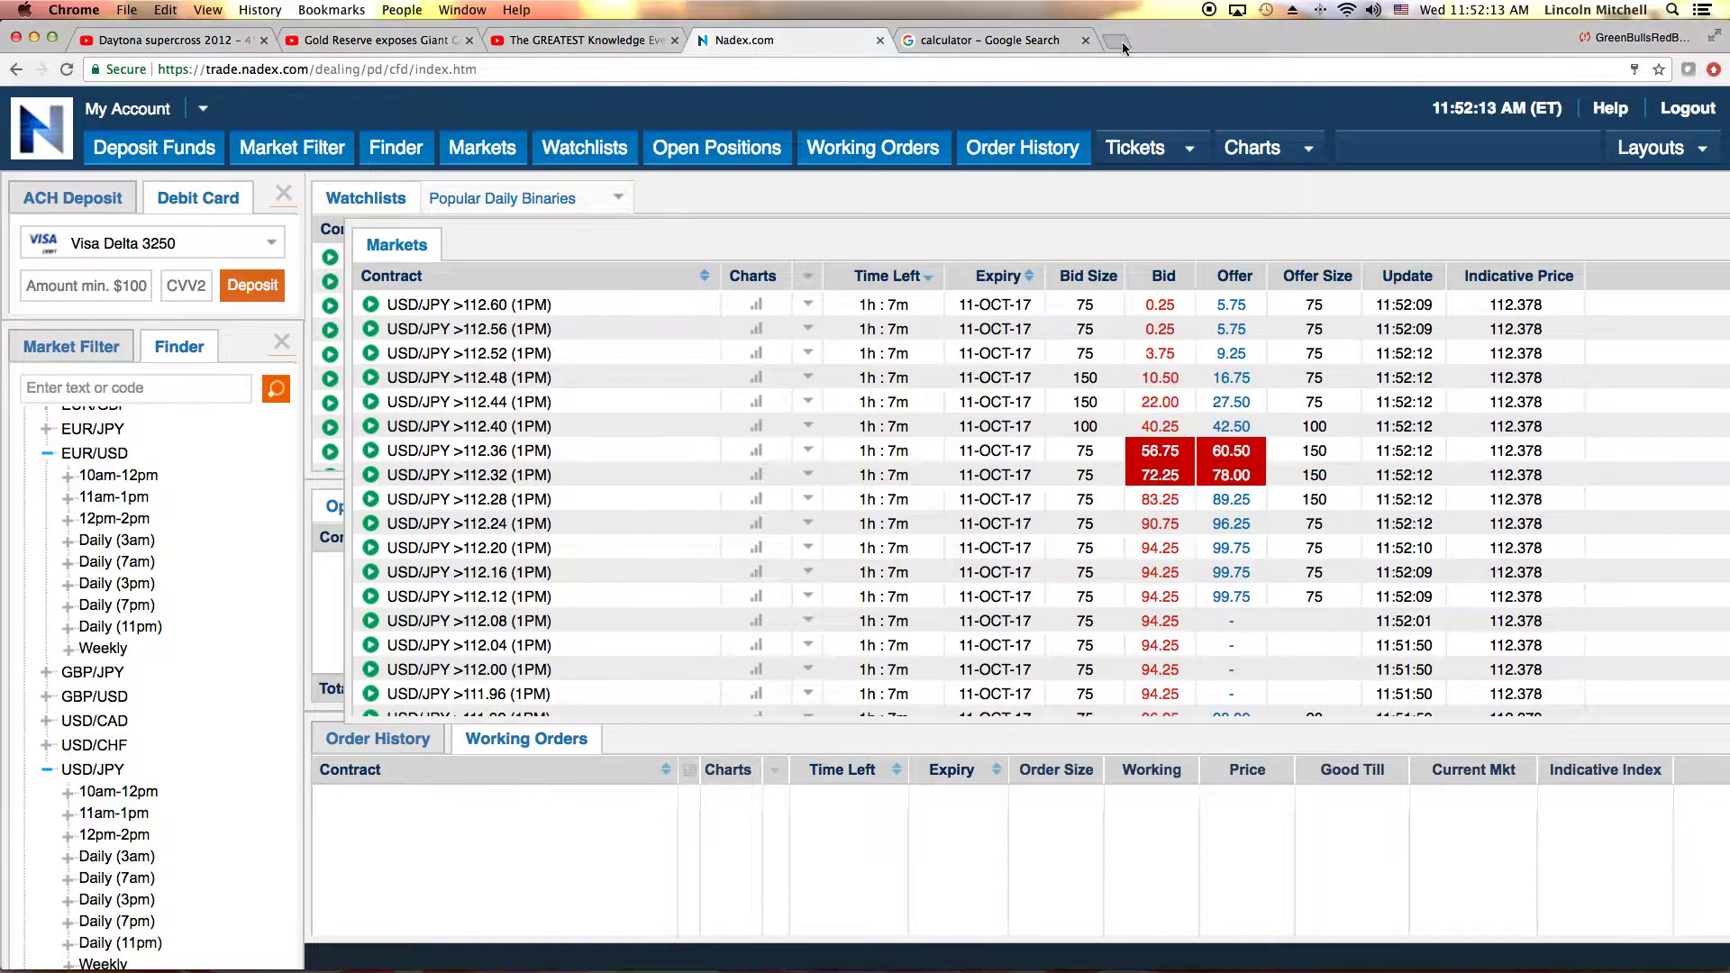
left_click(1121, 41)
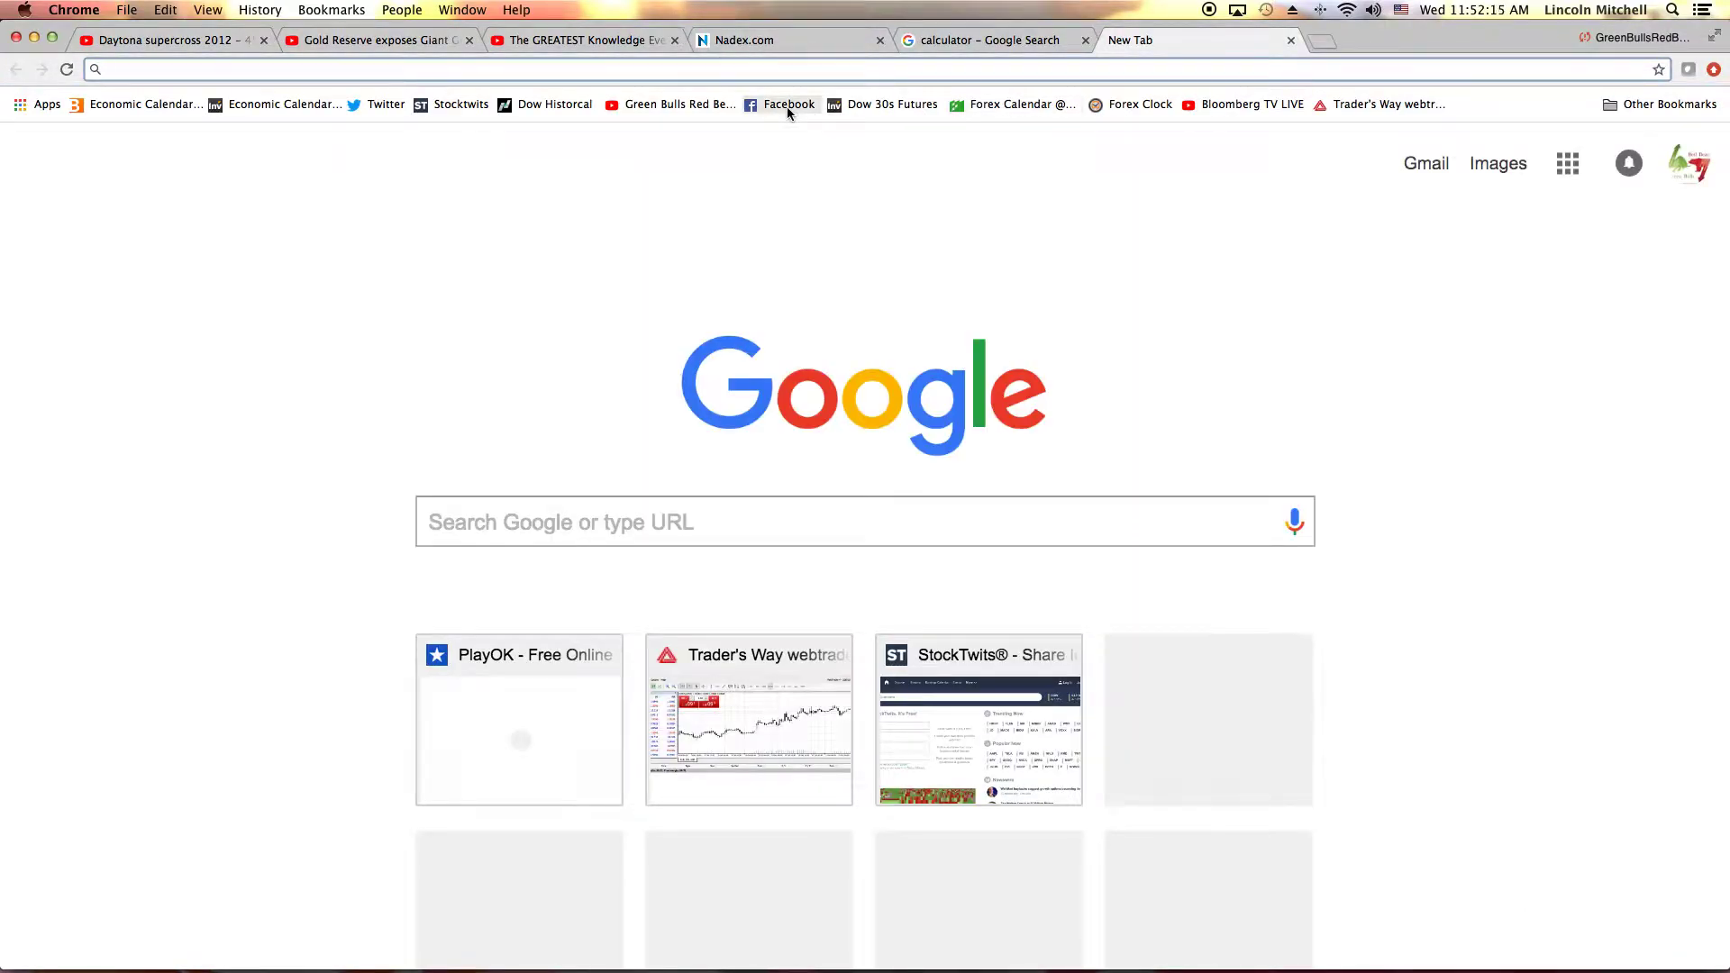
left_click(668, 106)
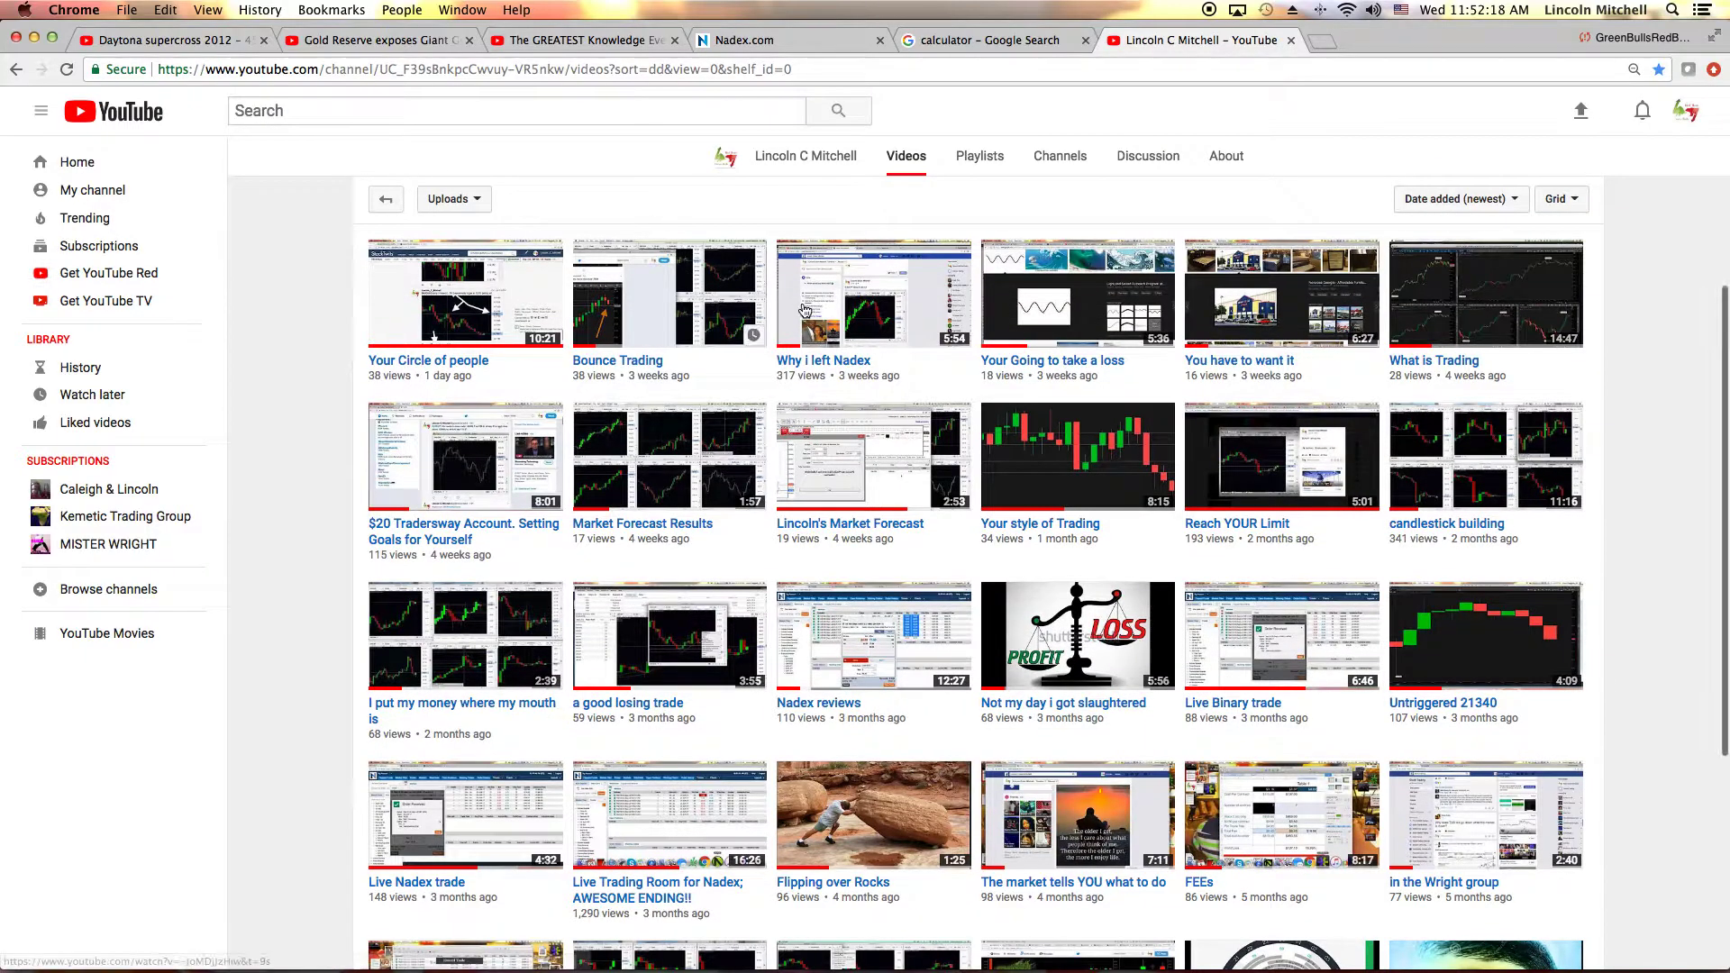
left_click(824, 312)
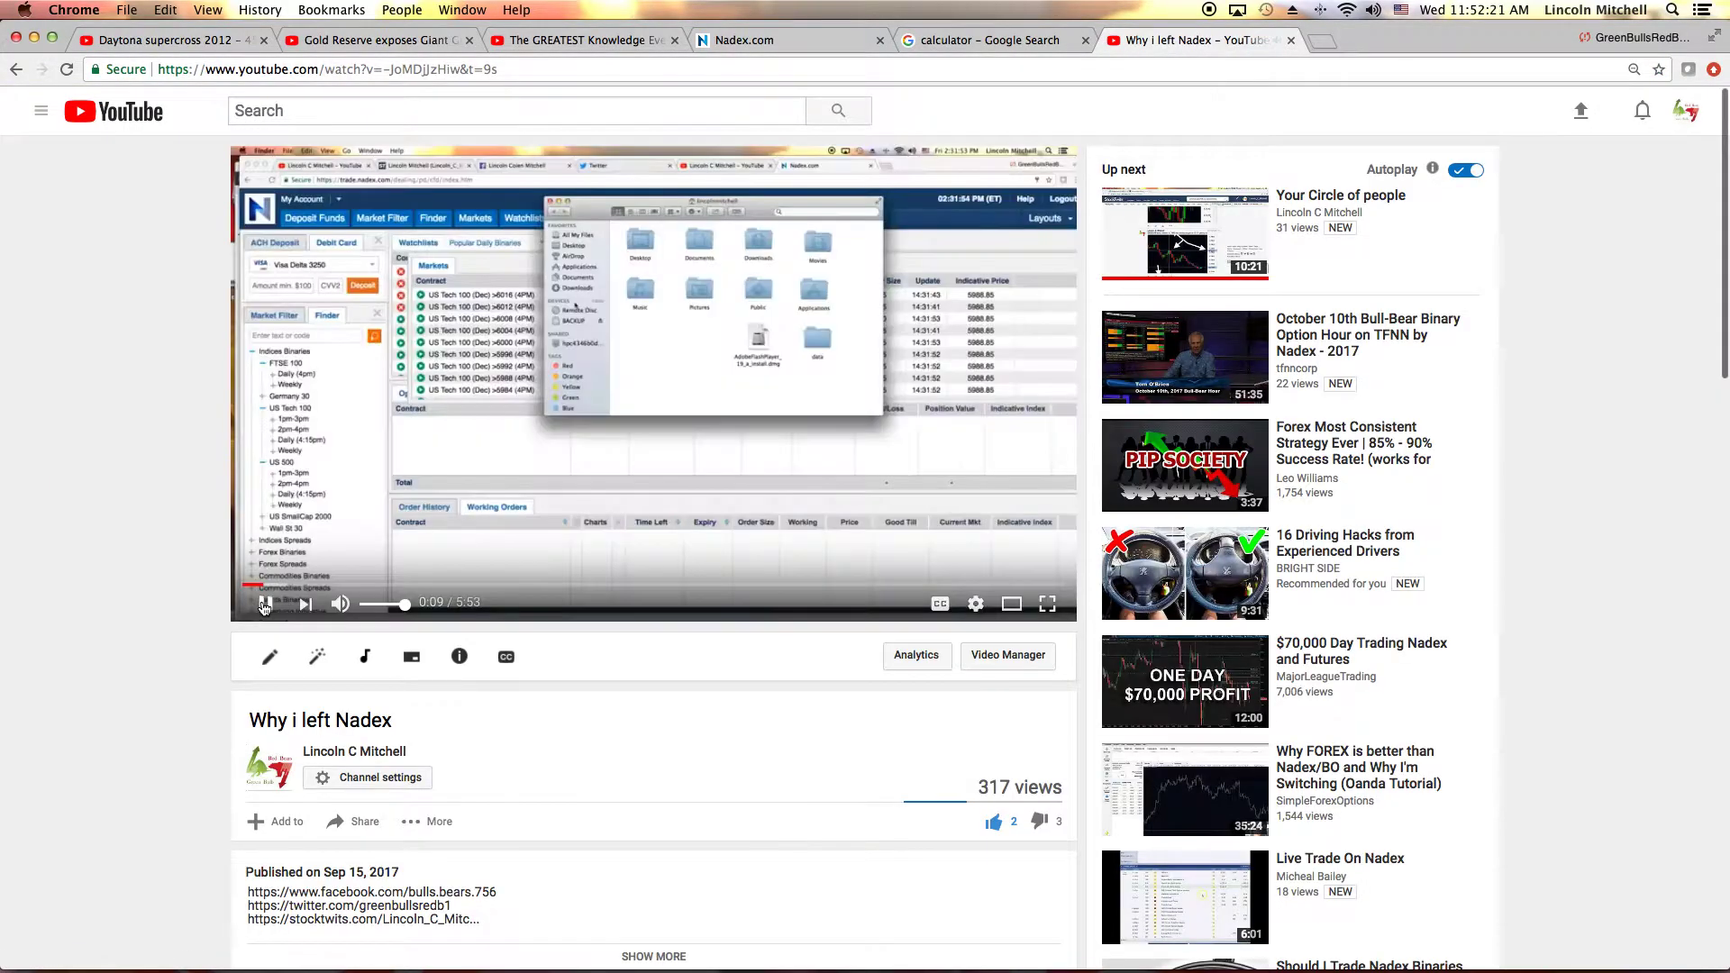
left_click(264, 603)
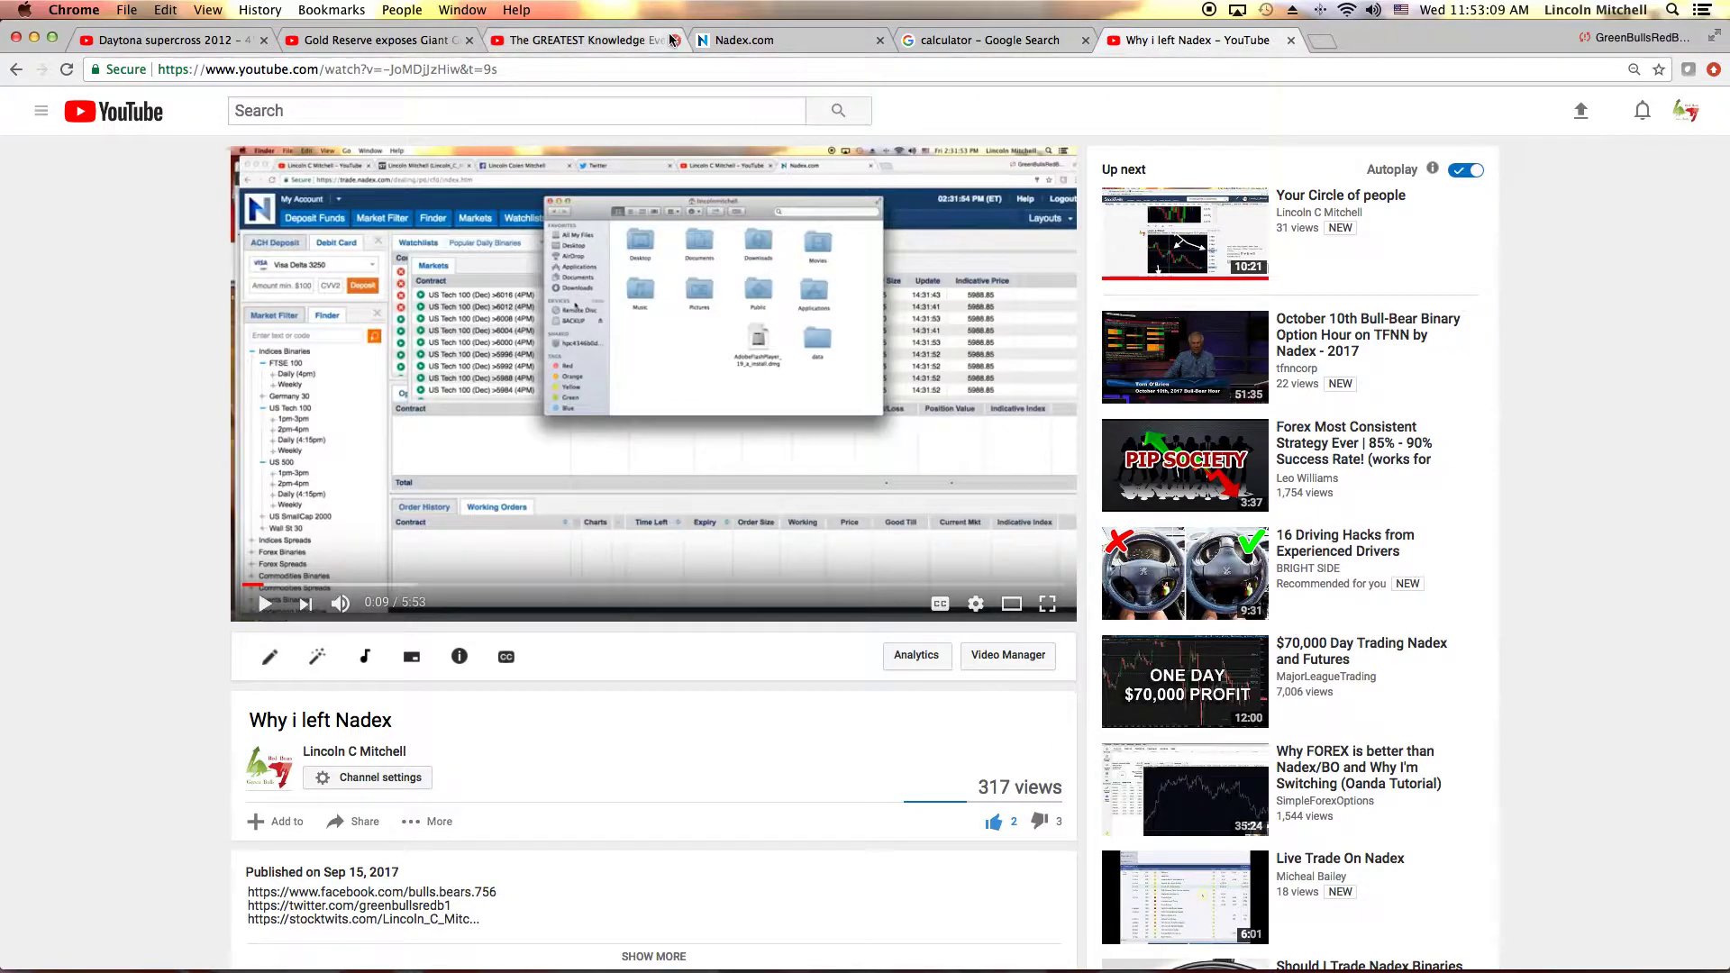
- Return to the Nadex page, switch to fxTrade and set the Heikin-Ashi USD/JPY chart's graph type to Candlestick
left_click(818, 40)
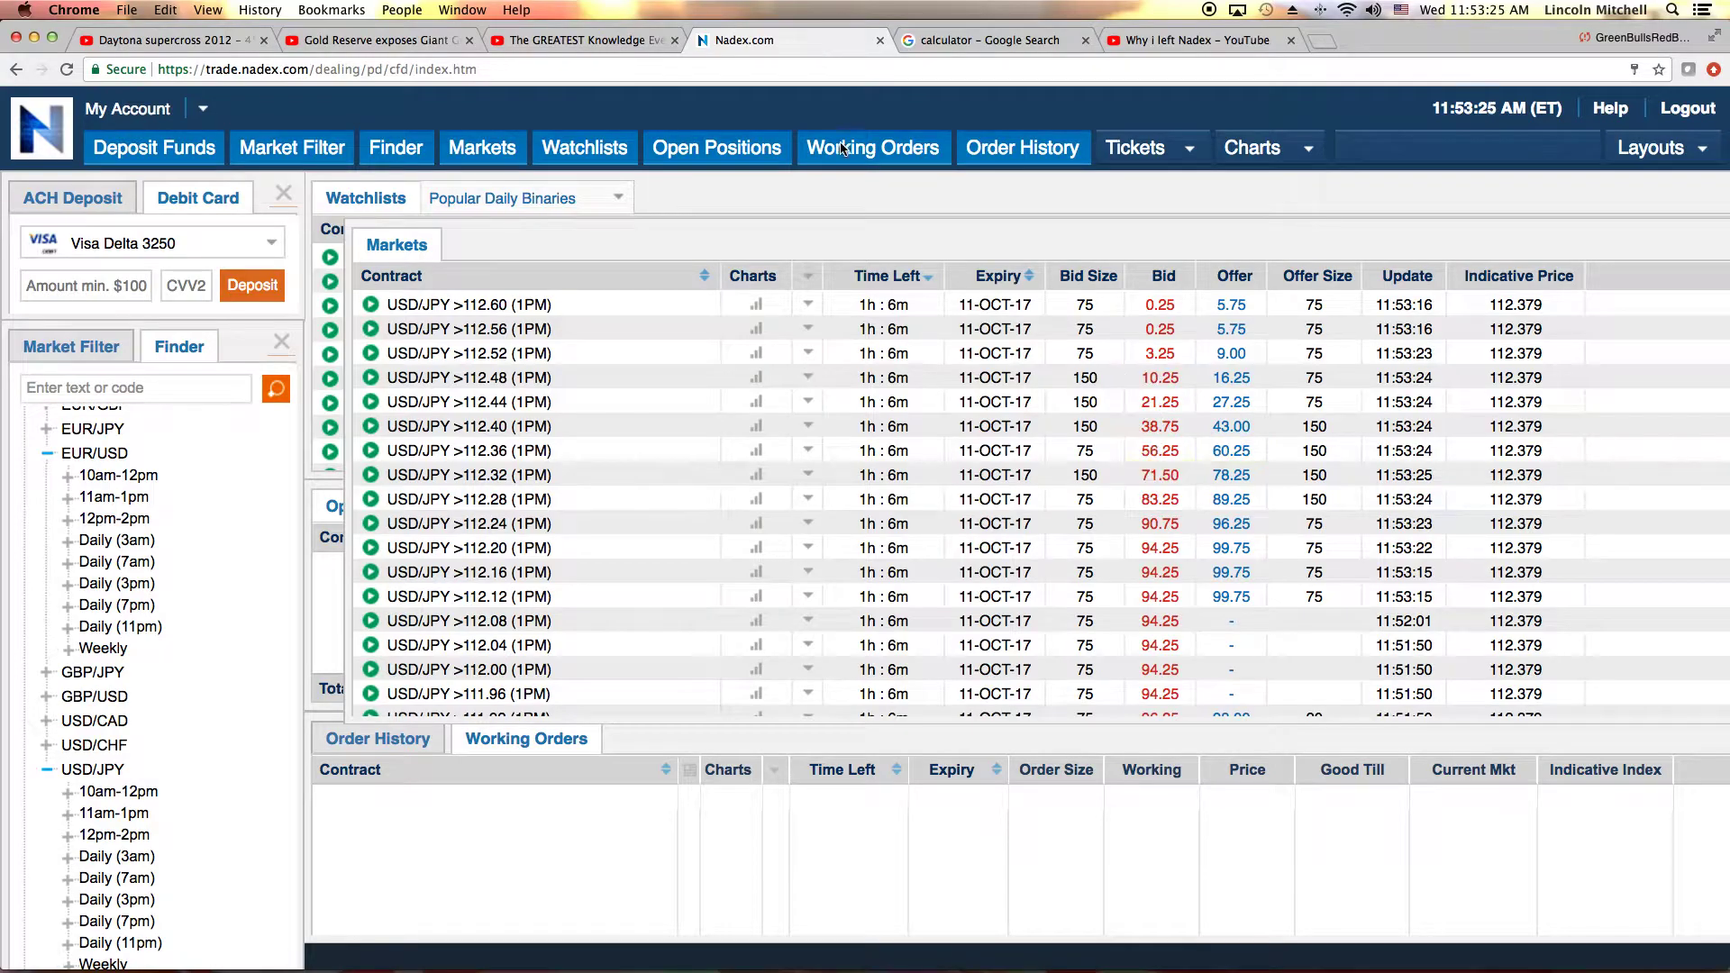
mouse_move(1115, 963)
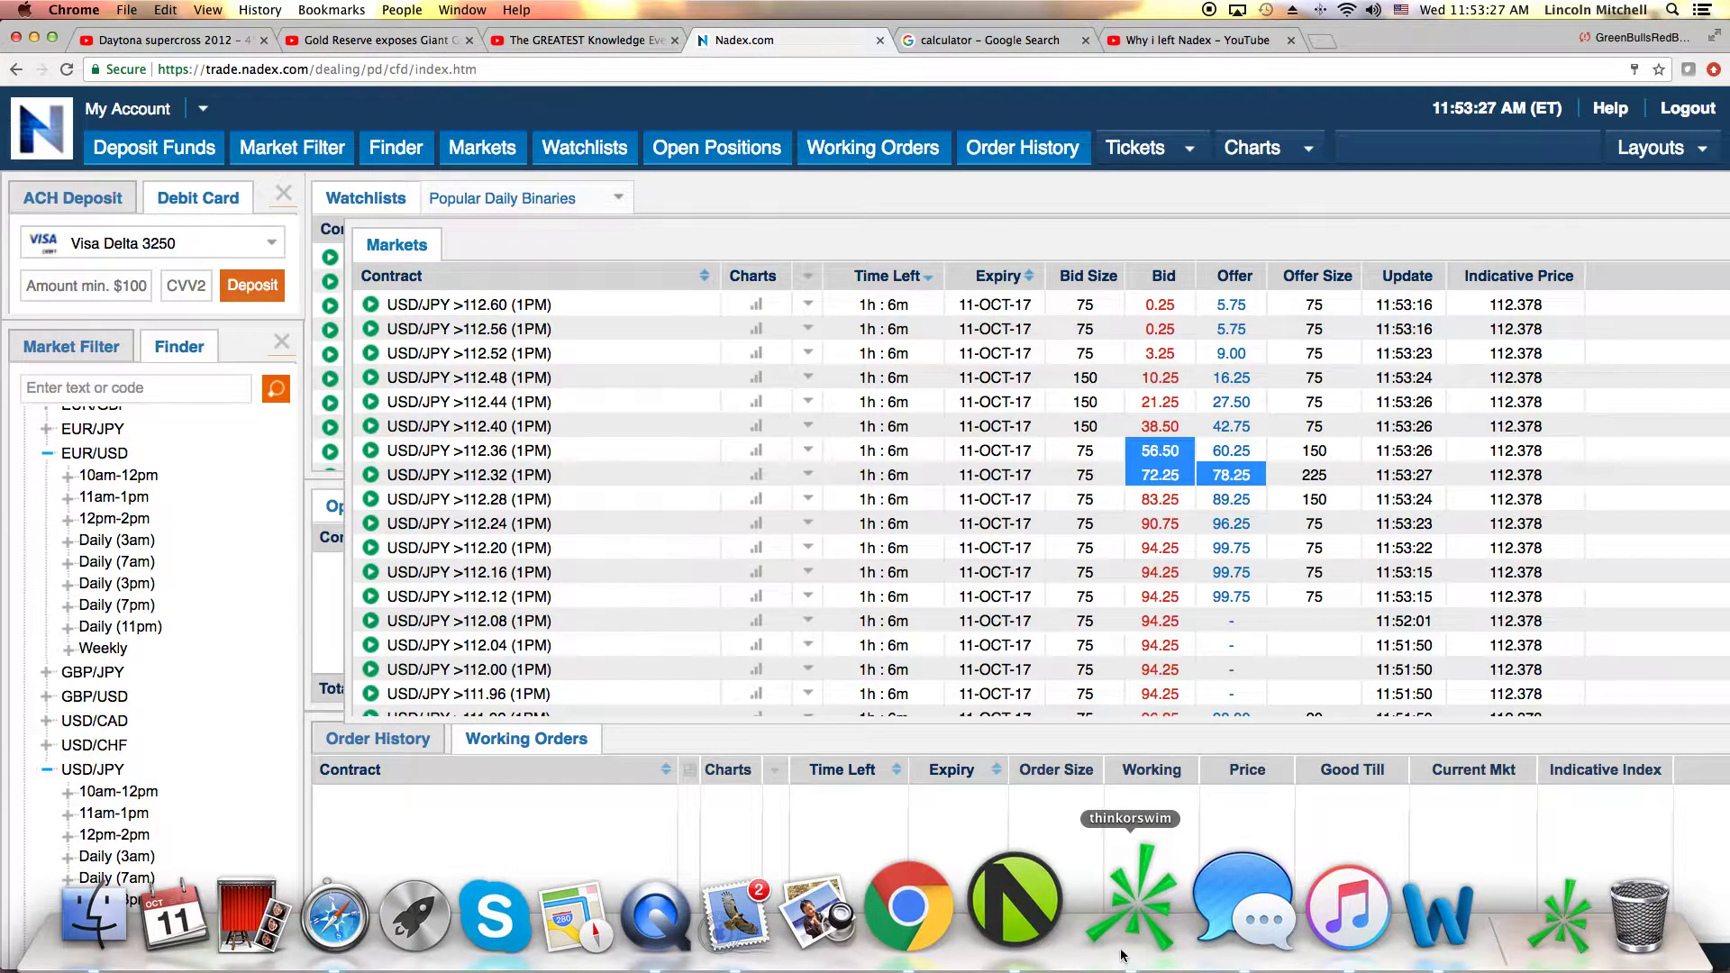
left_click(1061, 919)
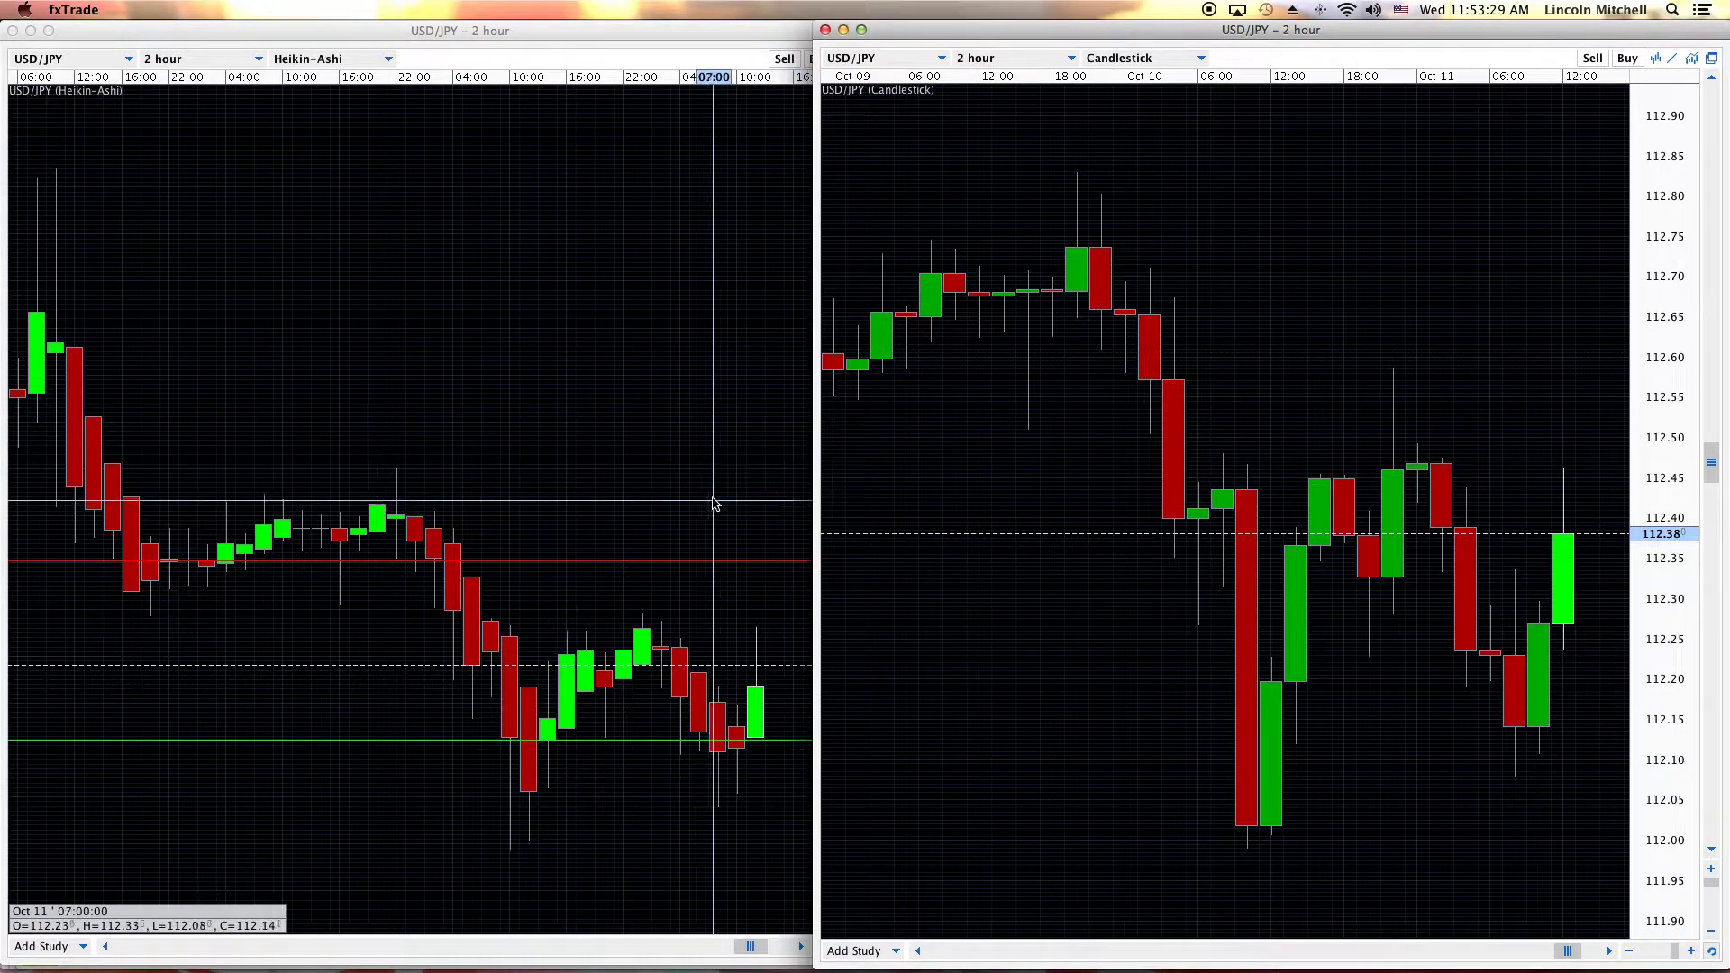
right_click(716, 470)
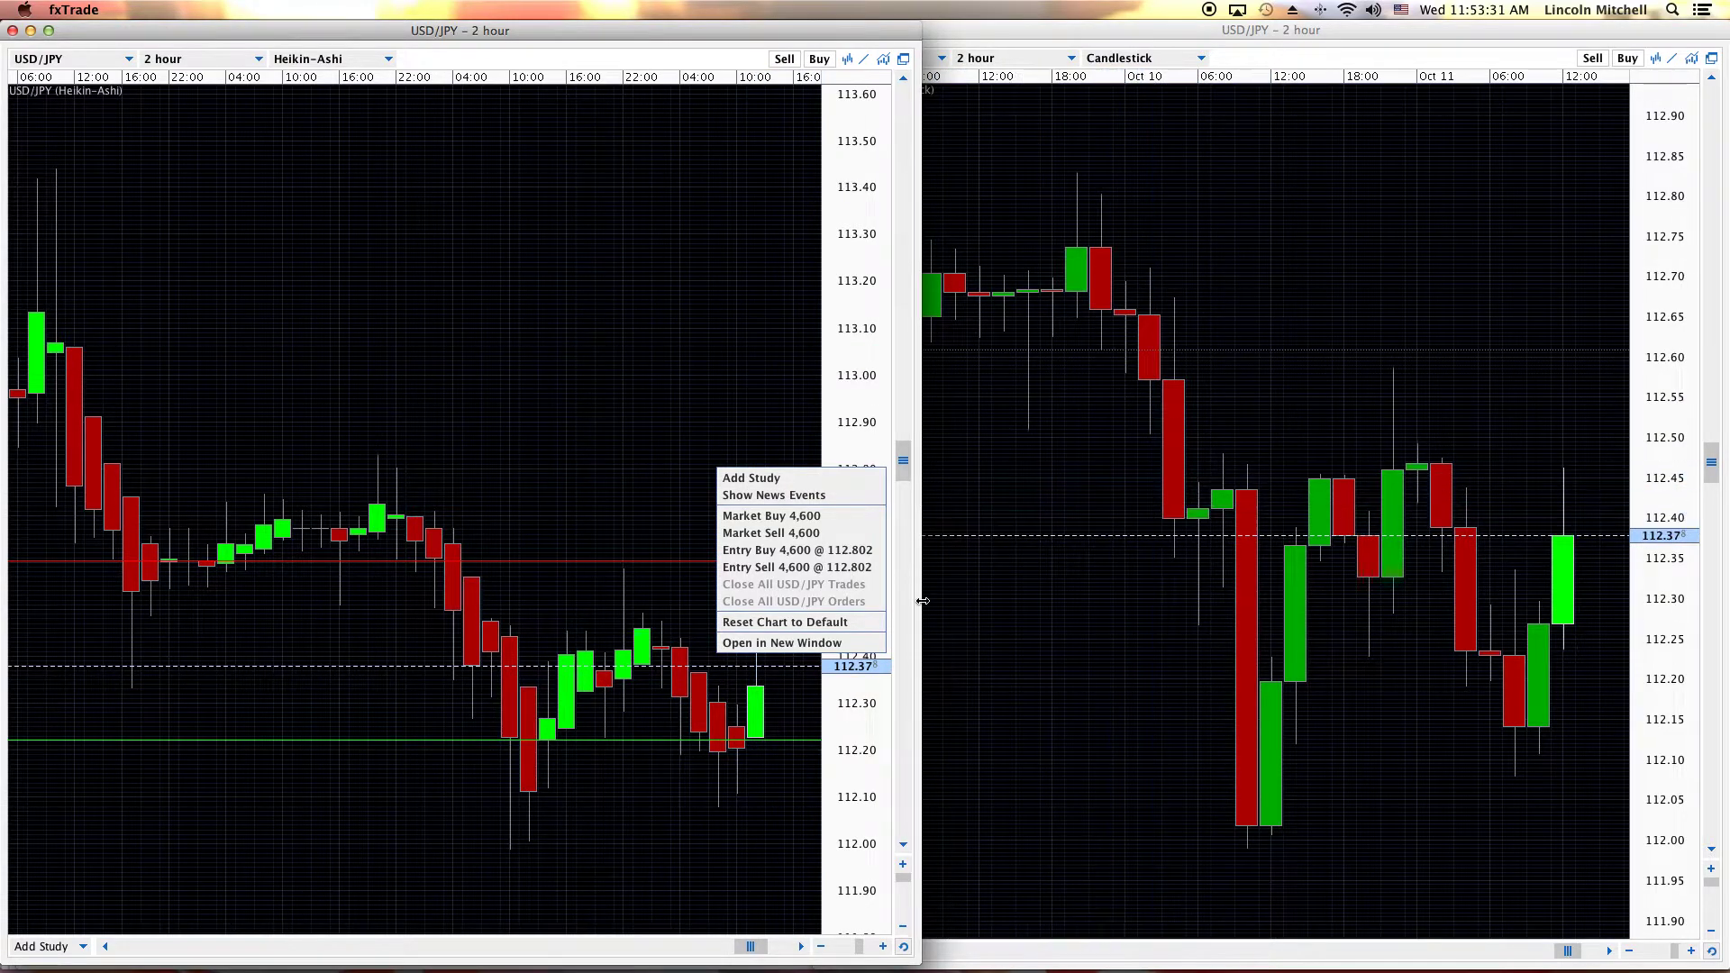
left_click(346, 58)
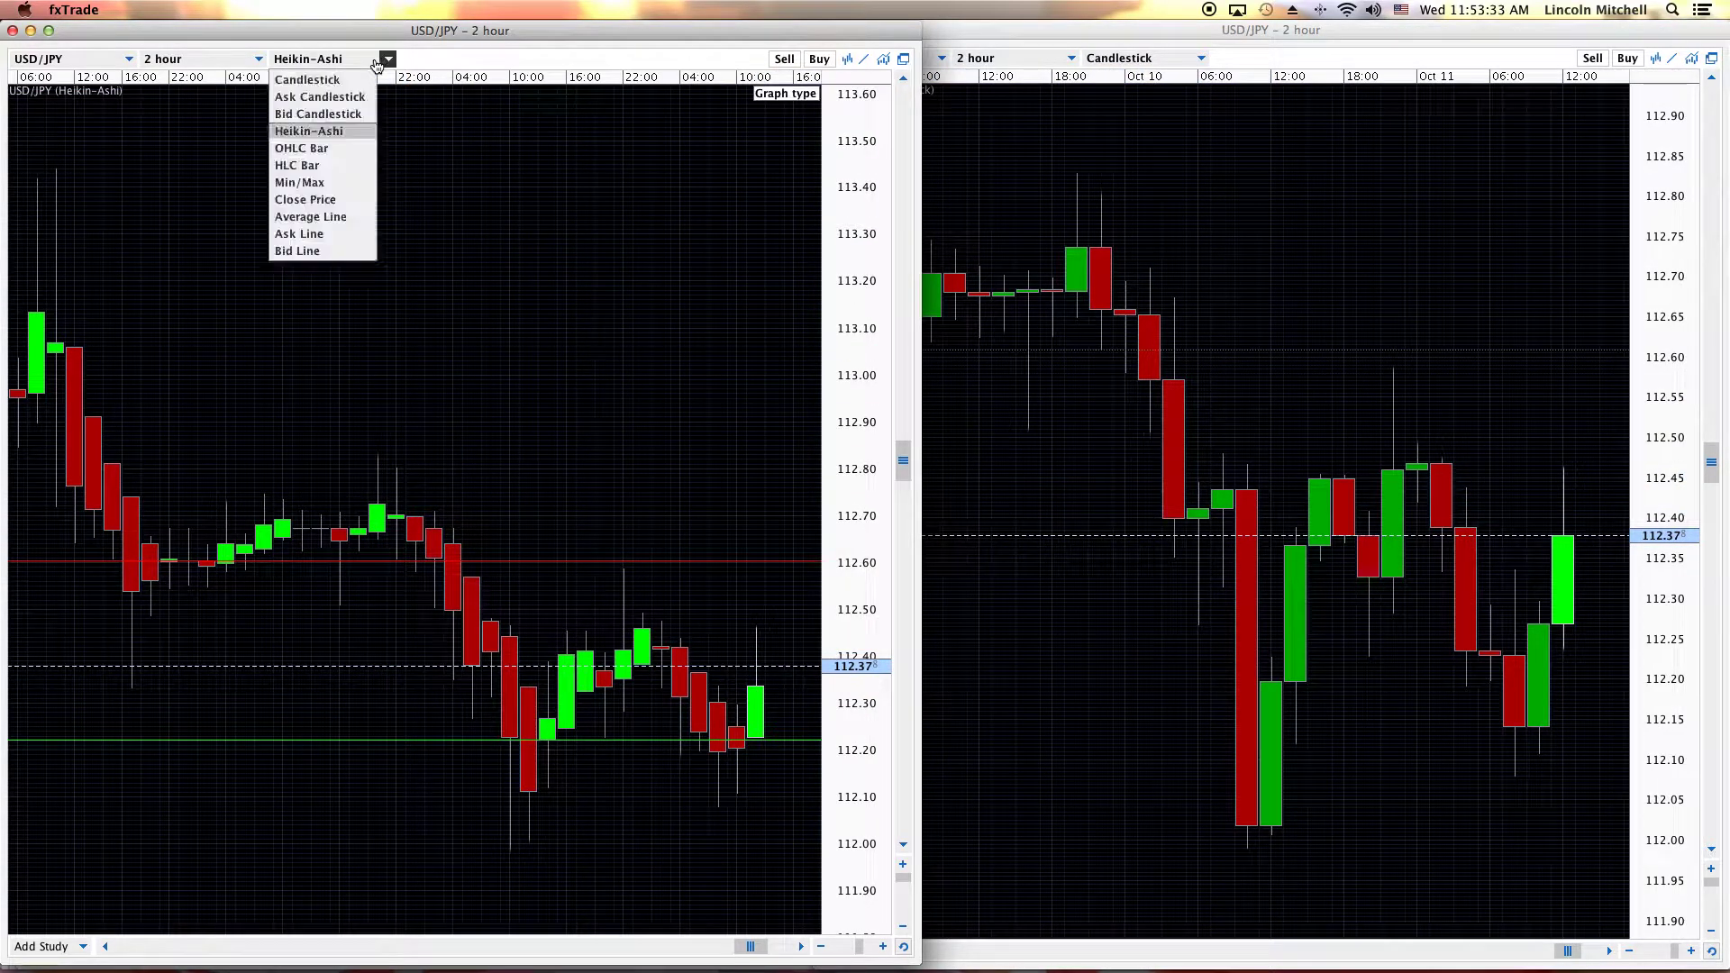
left_click(311, 80)
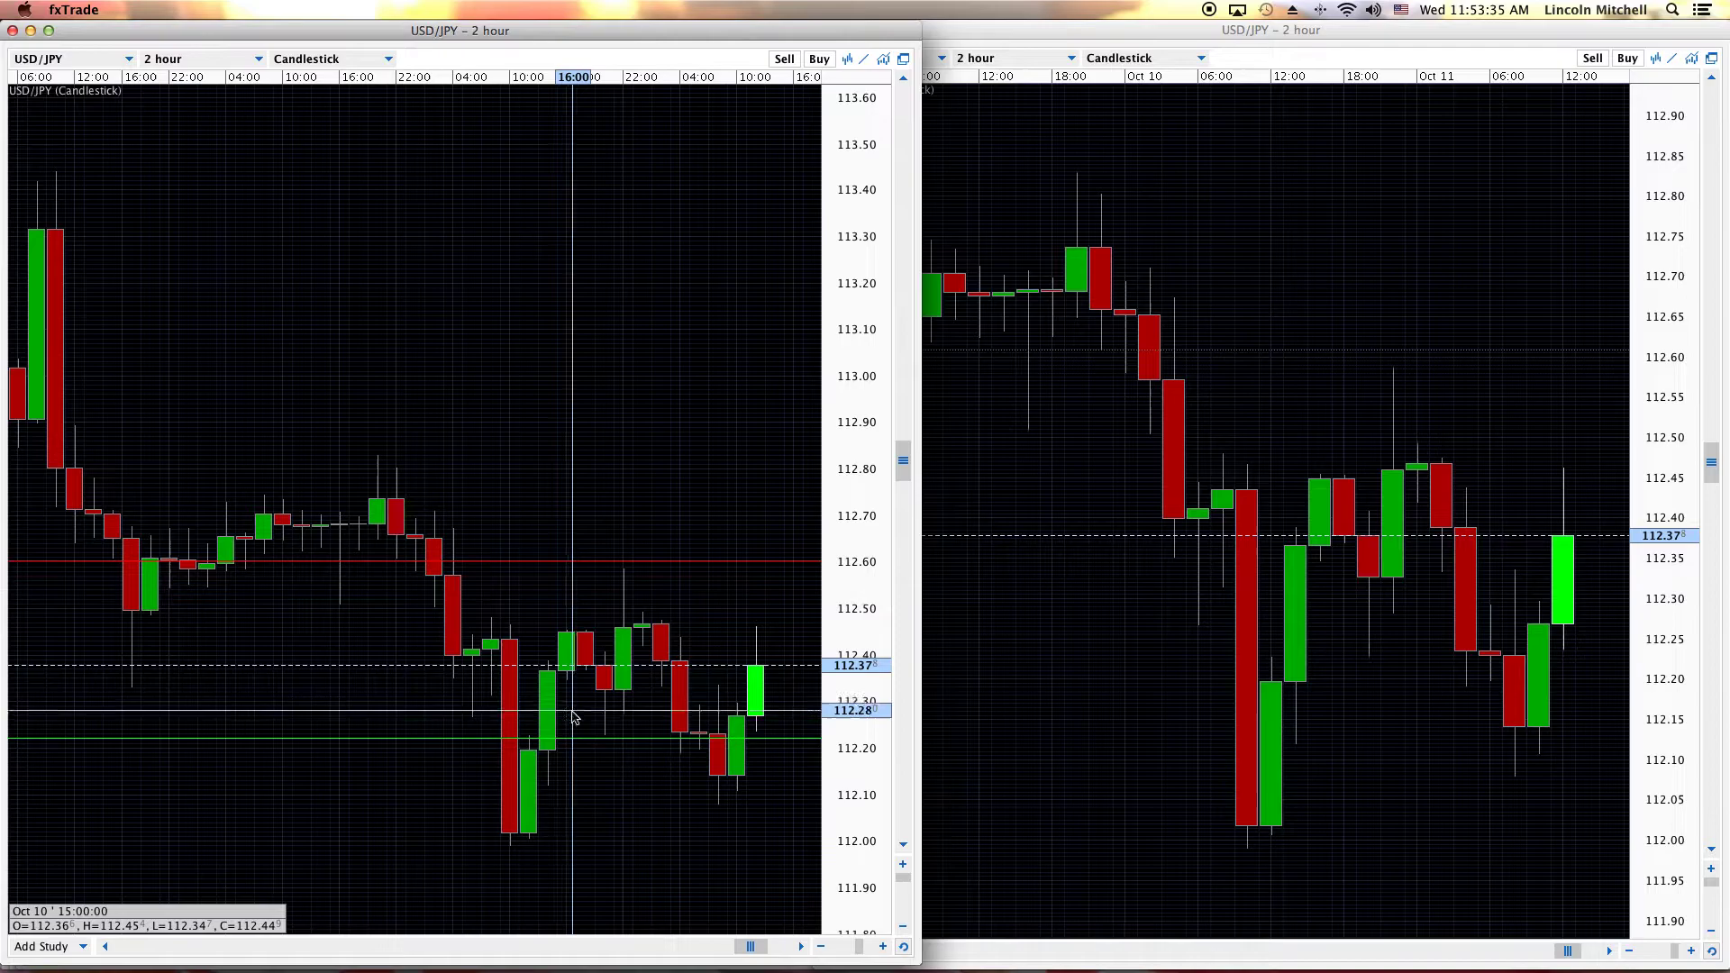
- Examine the green trendline on the USD/JPY chart, check the Nadex USD/JPY contract list and return to fxTrade
left_click(655, 744)
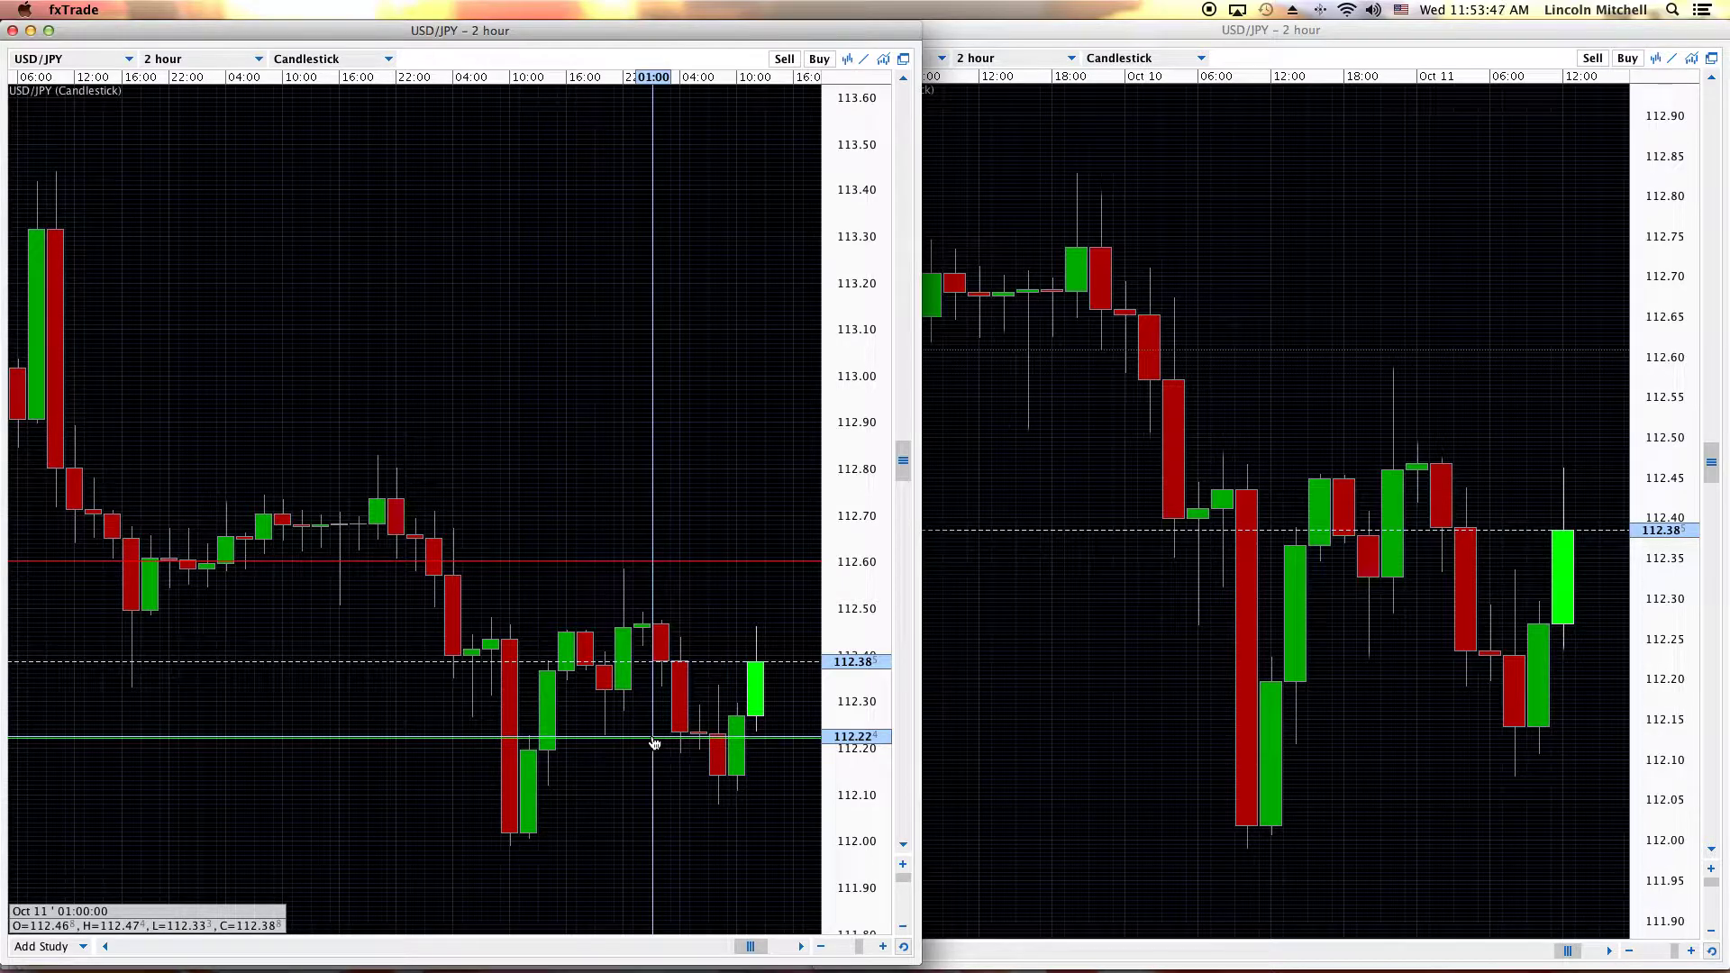
mouse_move(655, 744)
left_mouse_down()
mouse_move(653, 721)
mouse_move(652, 744)
left_mouse_up()
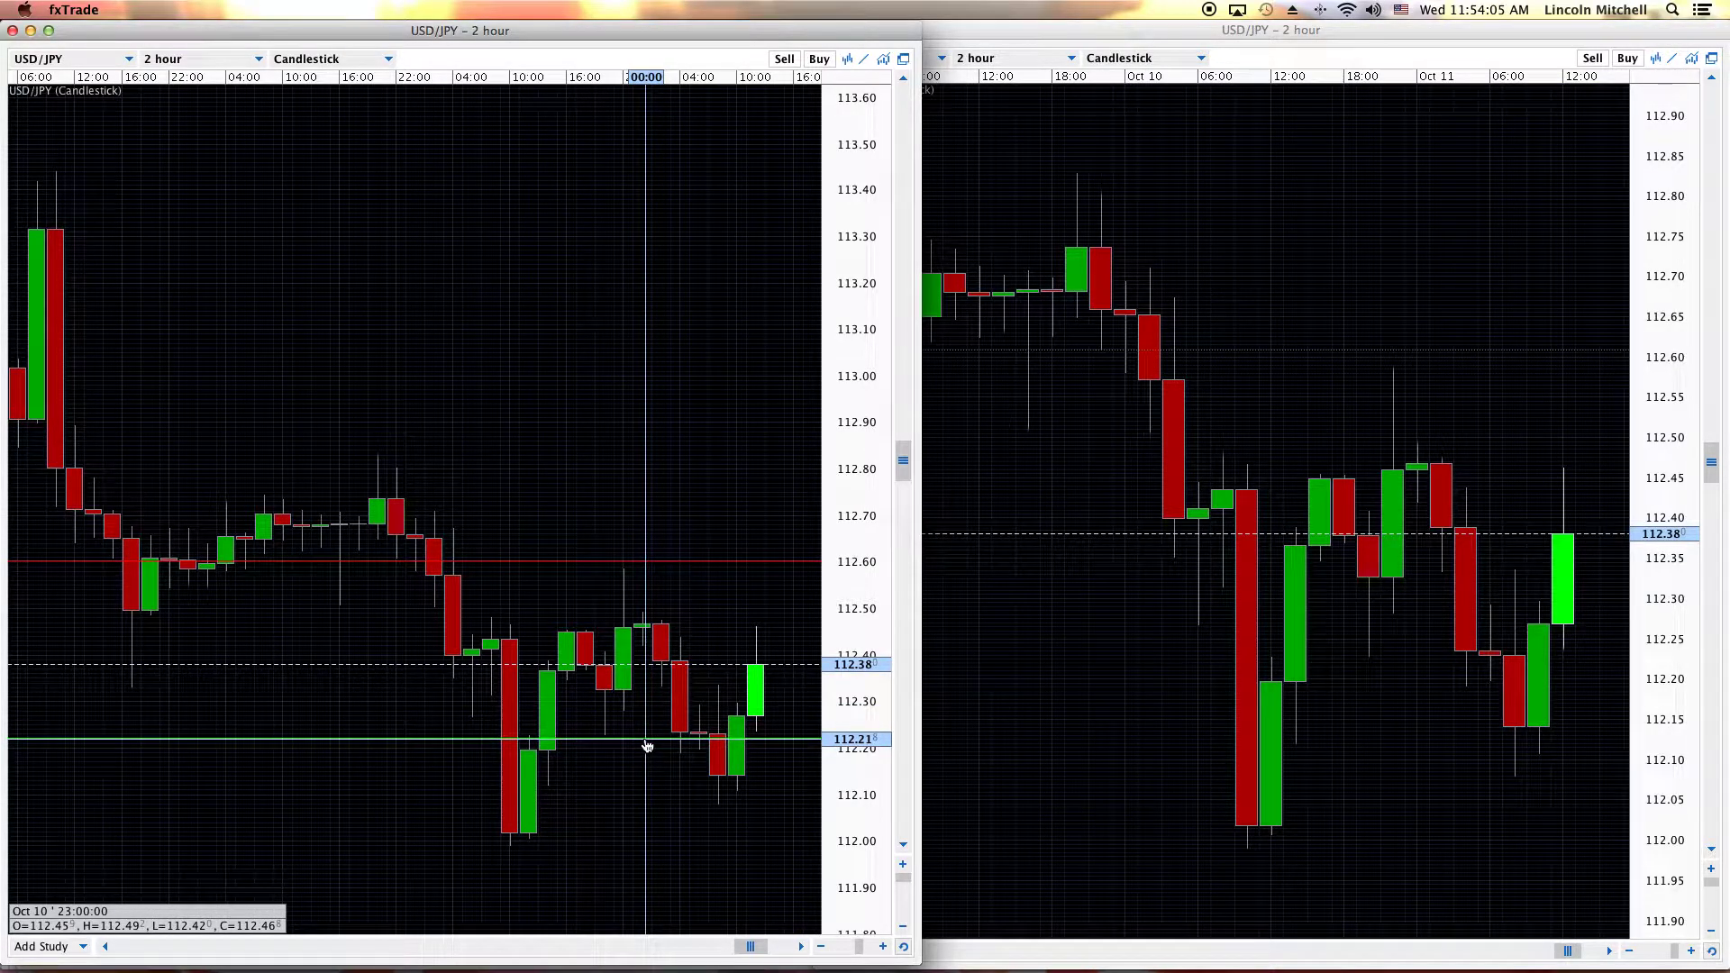
left_click_drag(647, 746, 647, 744)
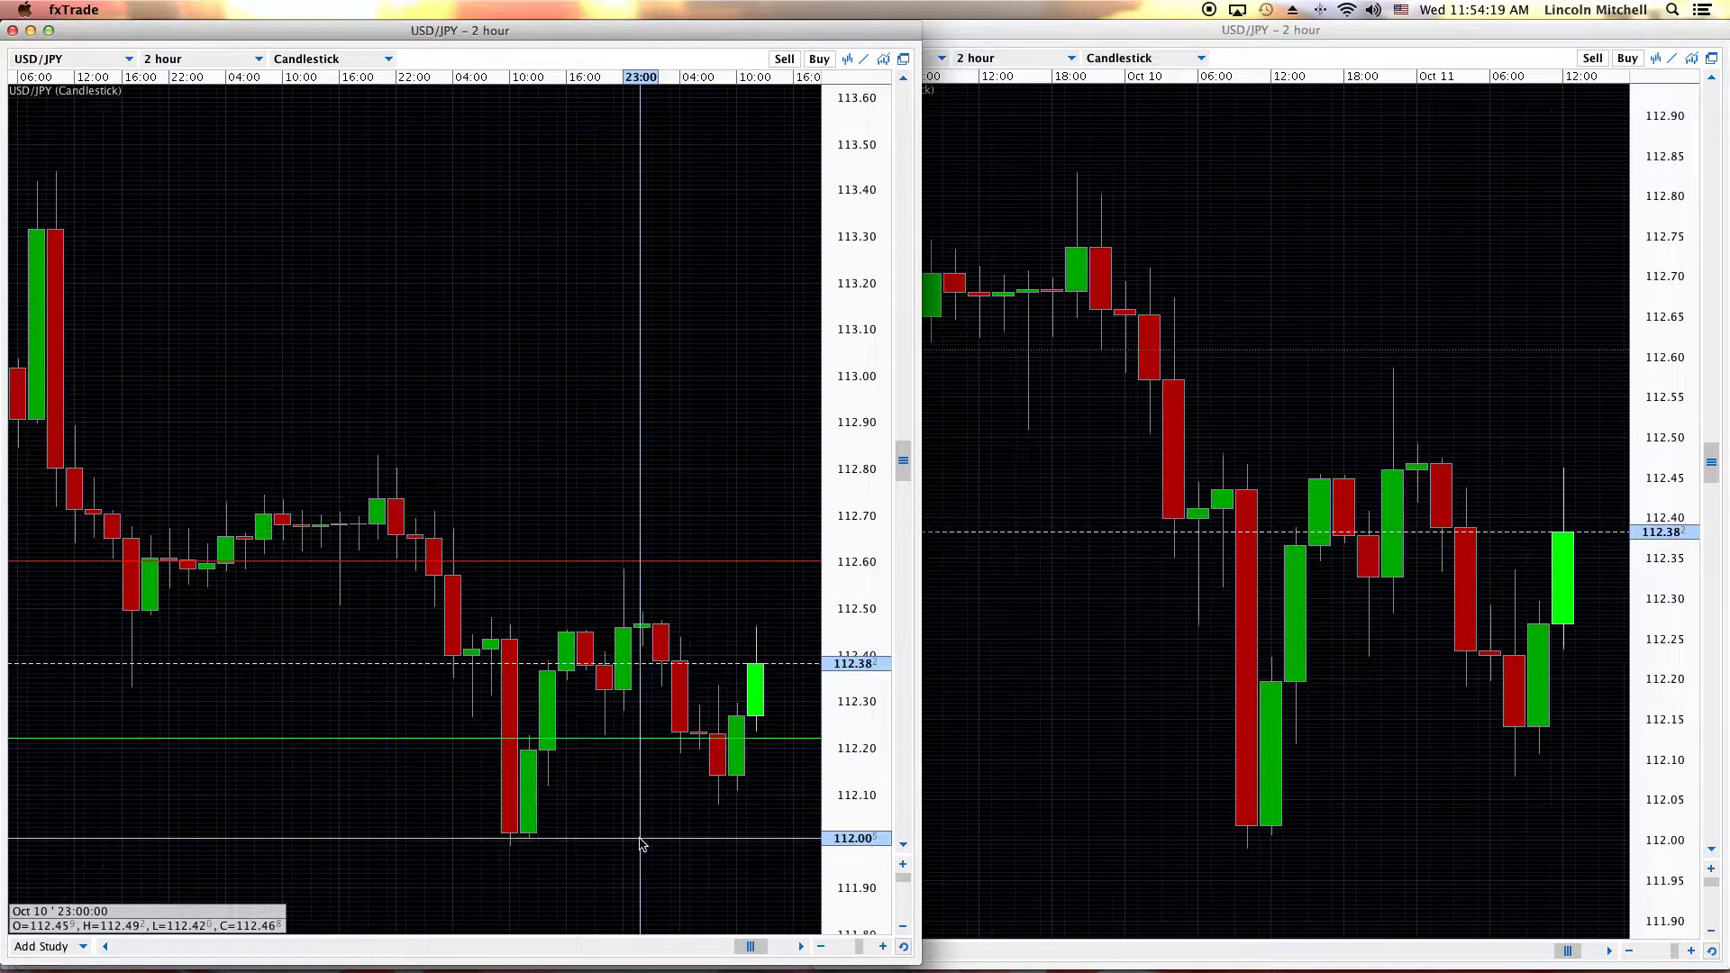
mouse_move(653, 965)
left_click(957, 919)
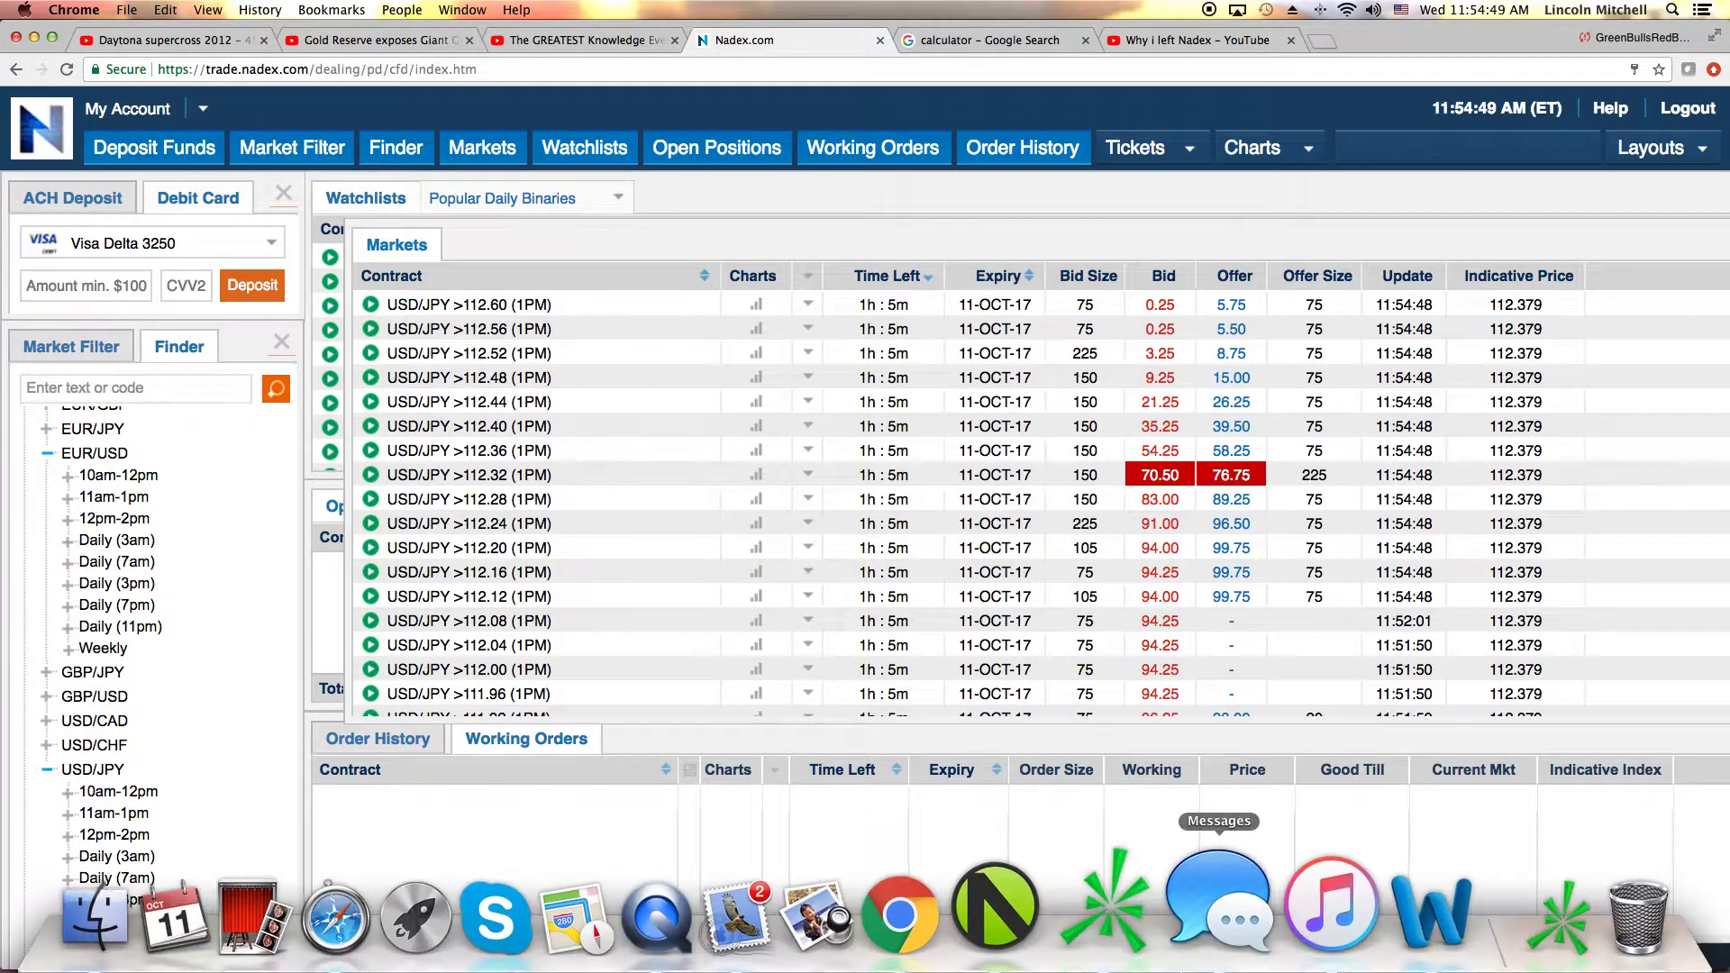
left_click(1027, 856)
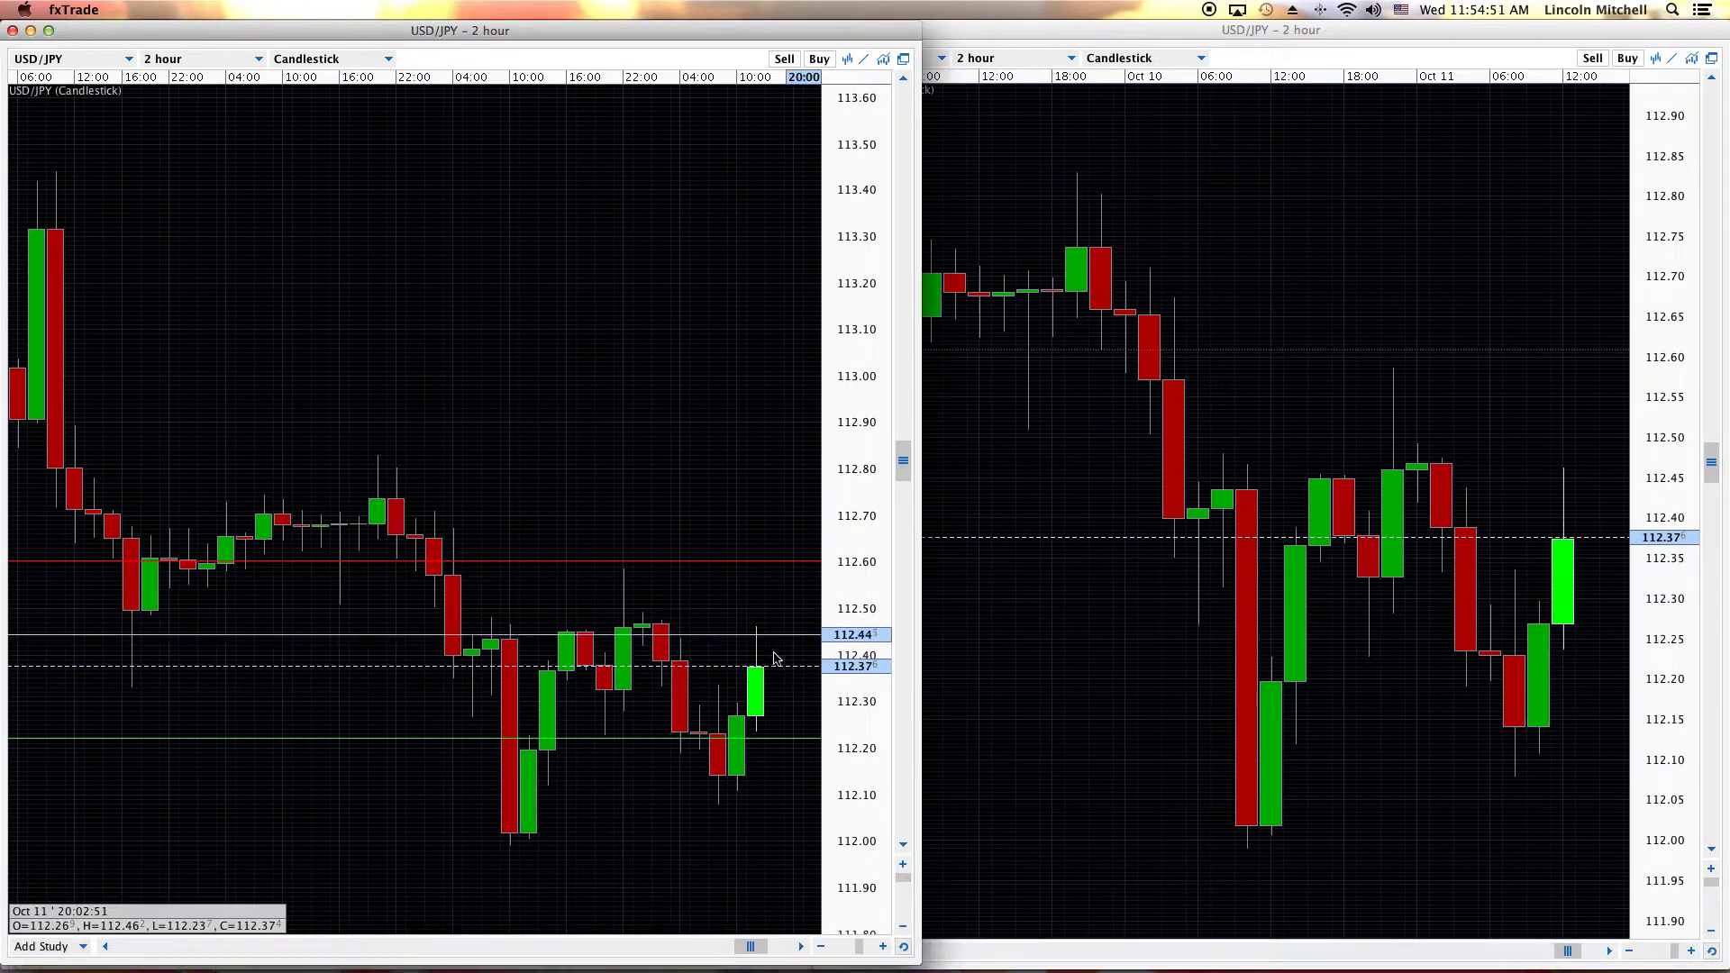
- Move the green trendline on the USD/JPY chart up to about 112.27
left_click_drag(714, 748, 706, 745)
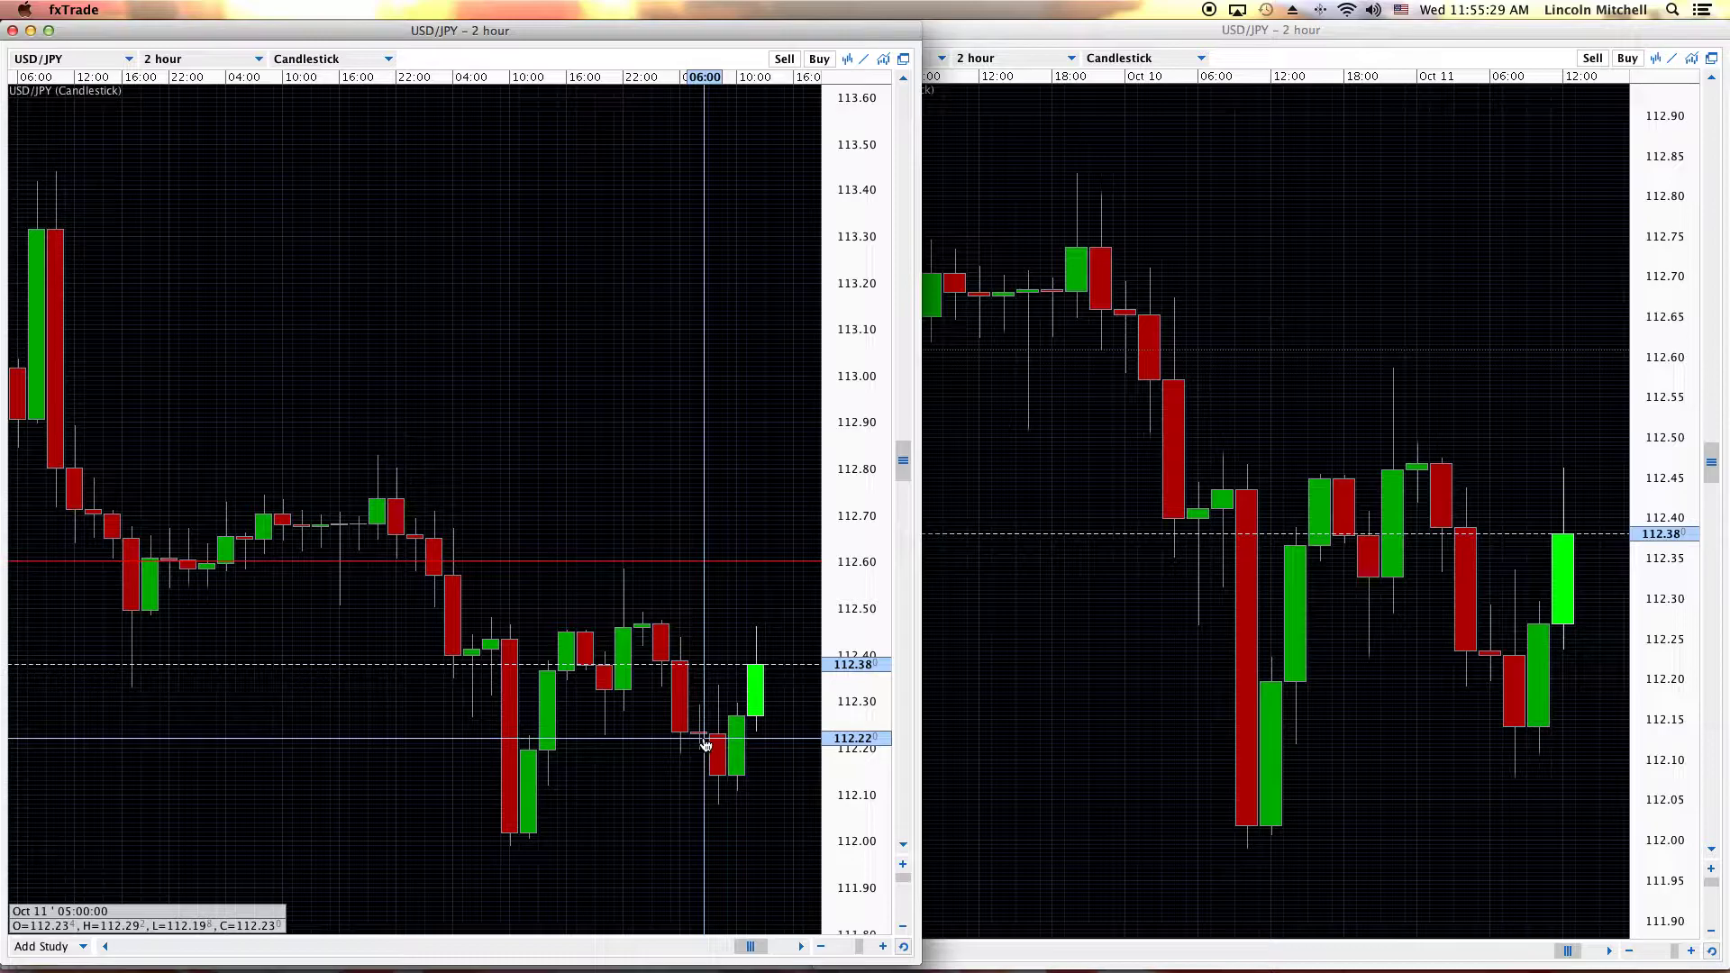
left_click(703, 738)
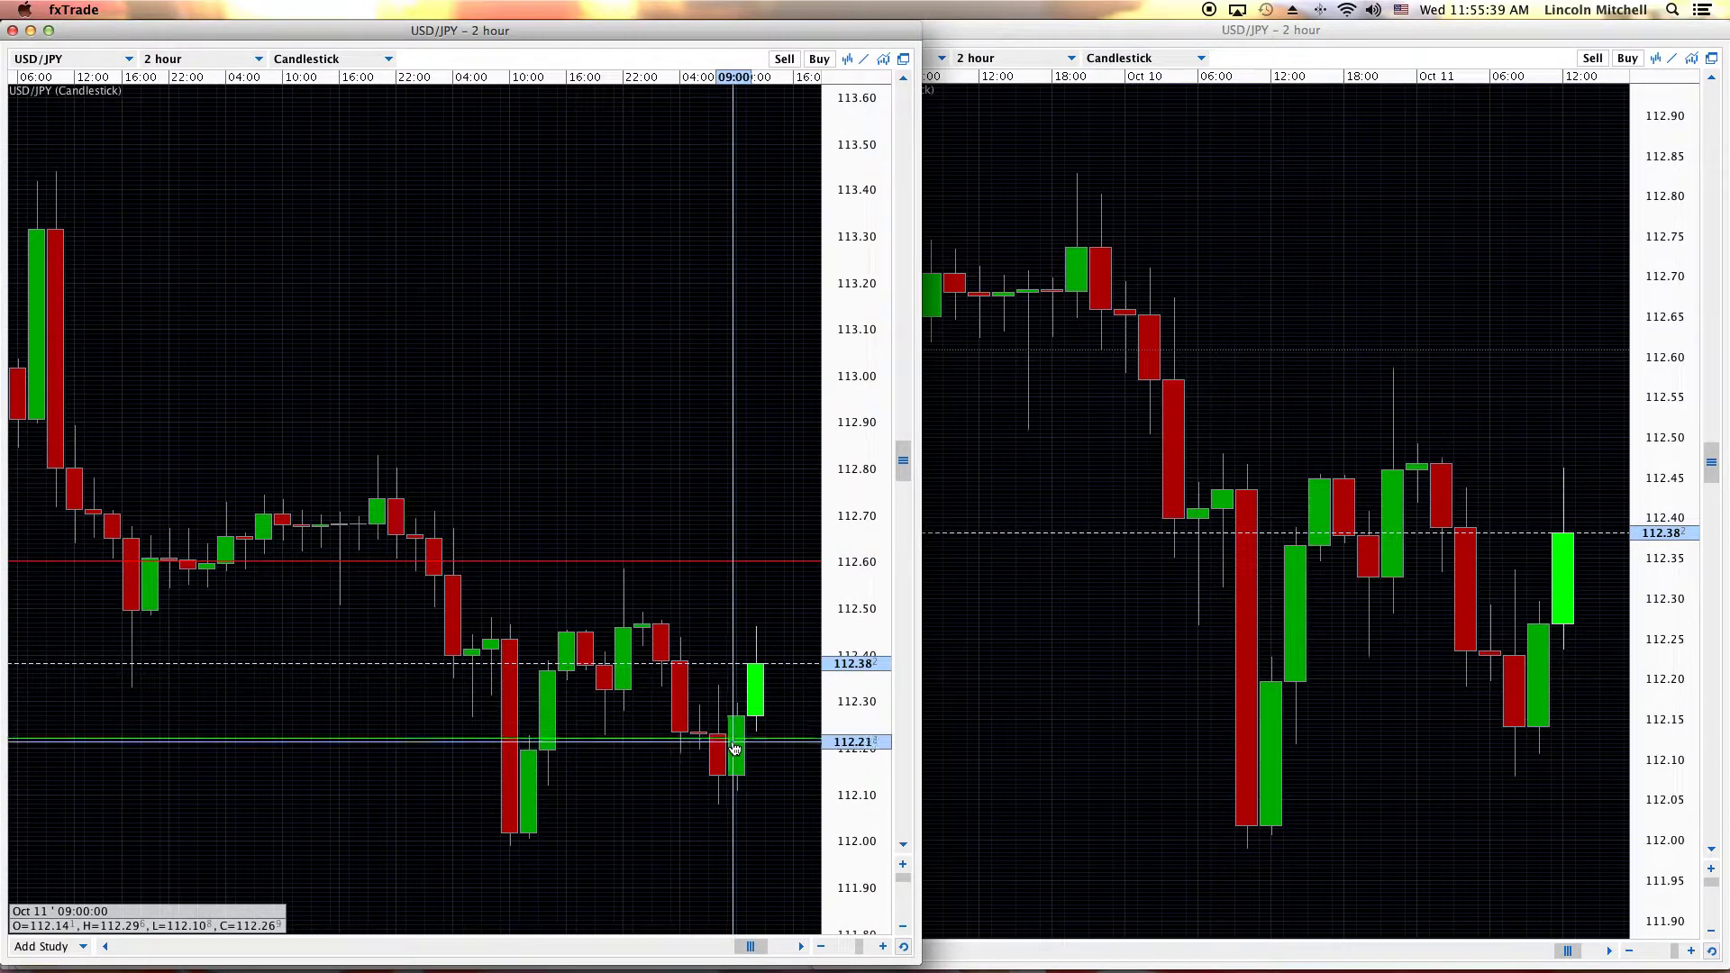
right_click(665, 743)
left_click(690, 723)
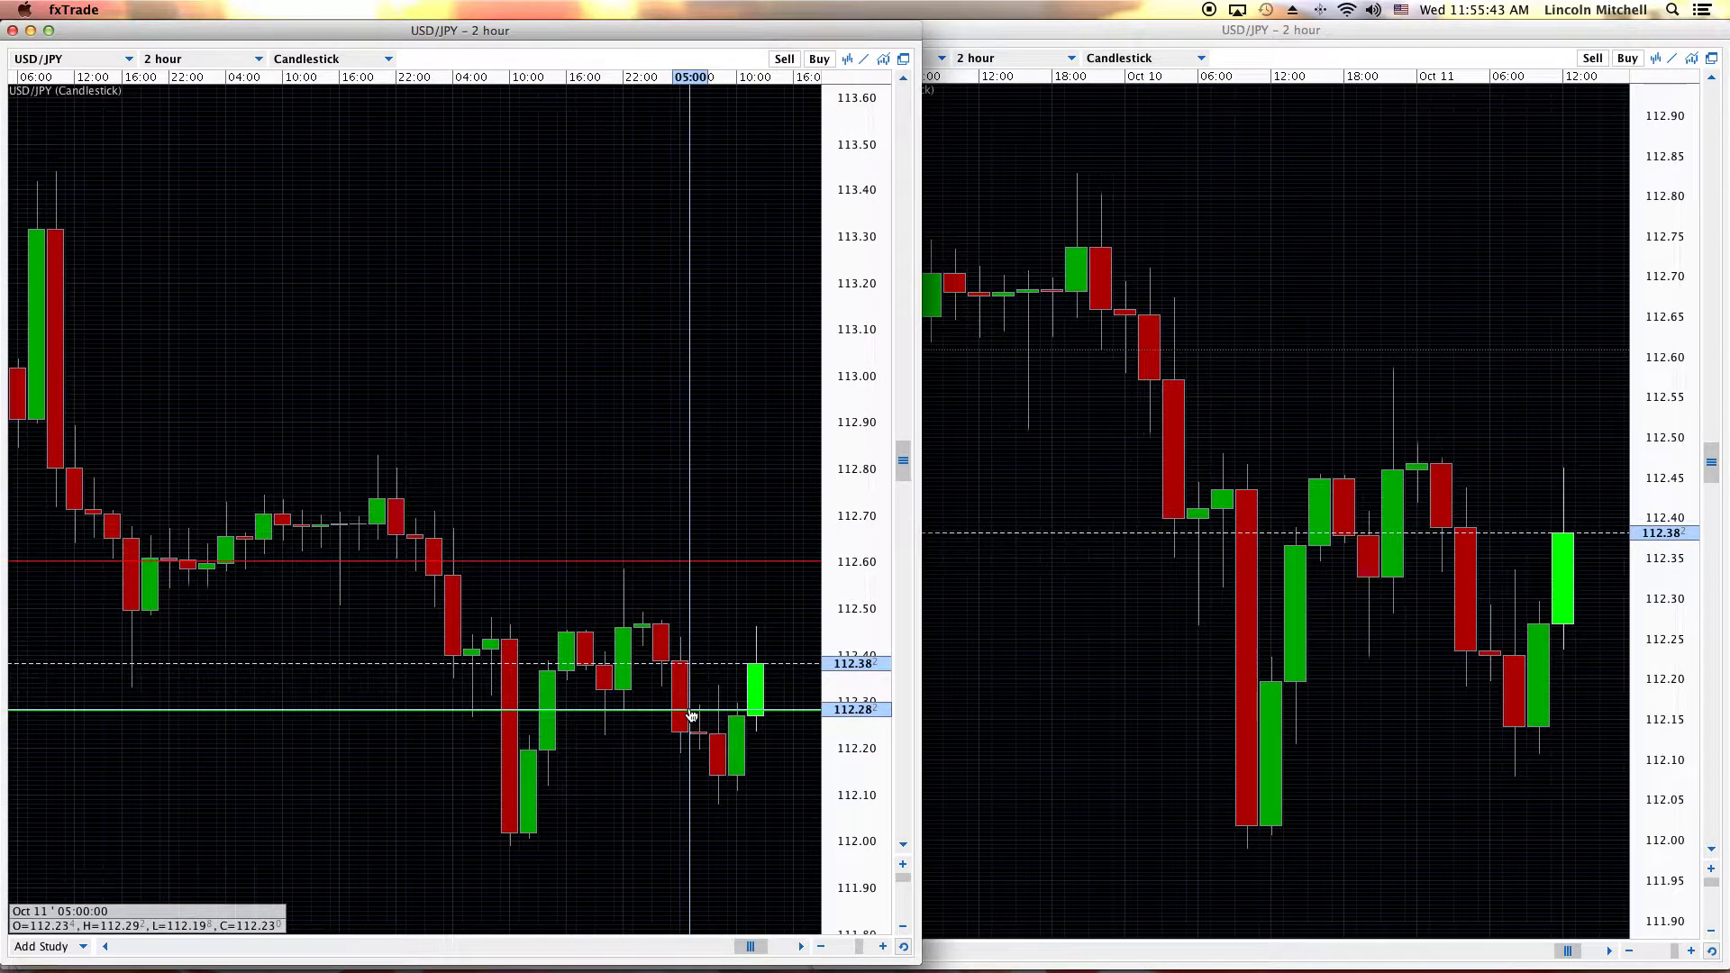
left_click(691, 716)
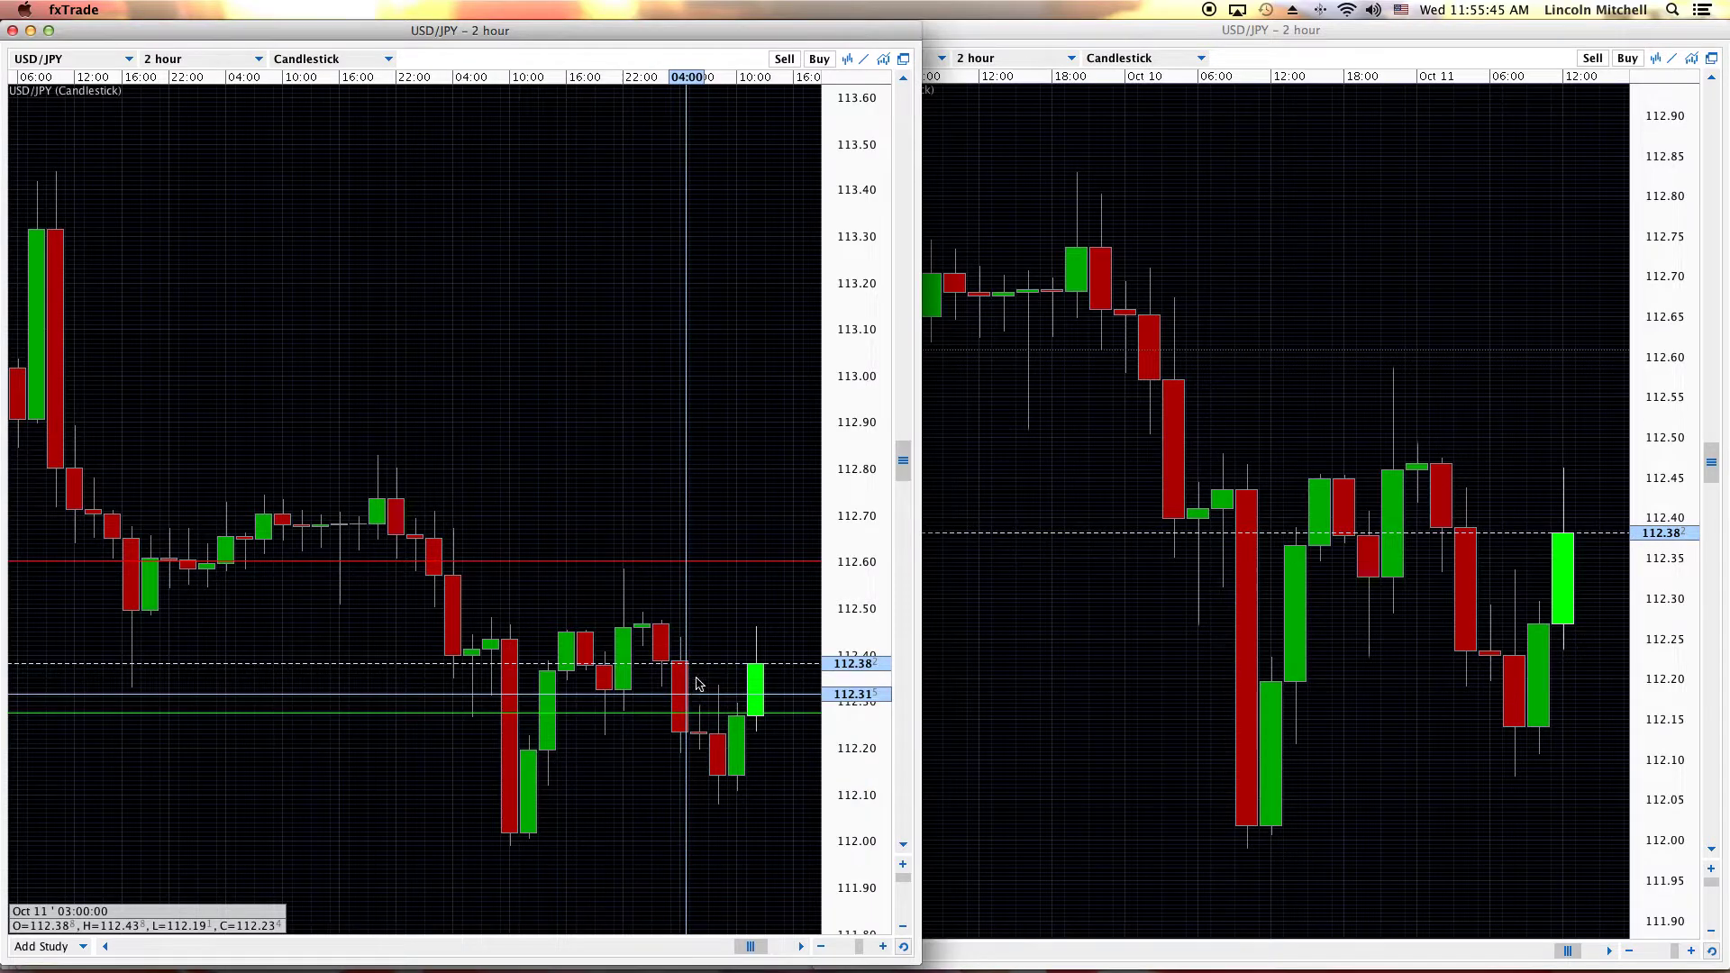
- Move the red trendline down to about 112.07, below the recent candle lows
right_click(709, 562)
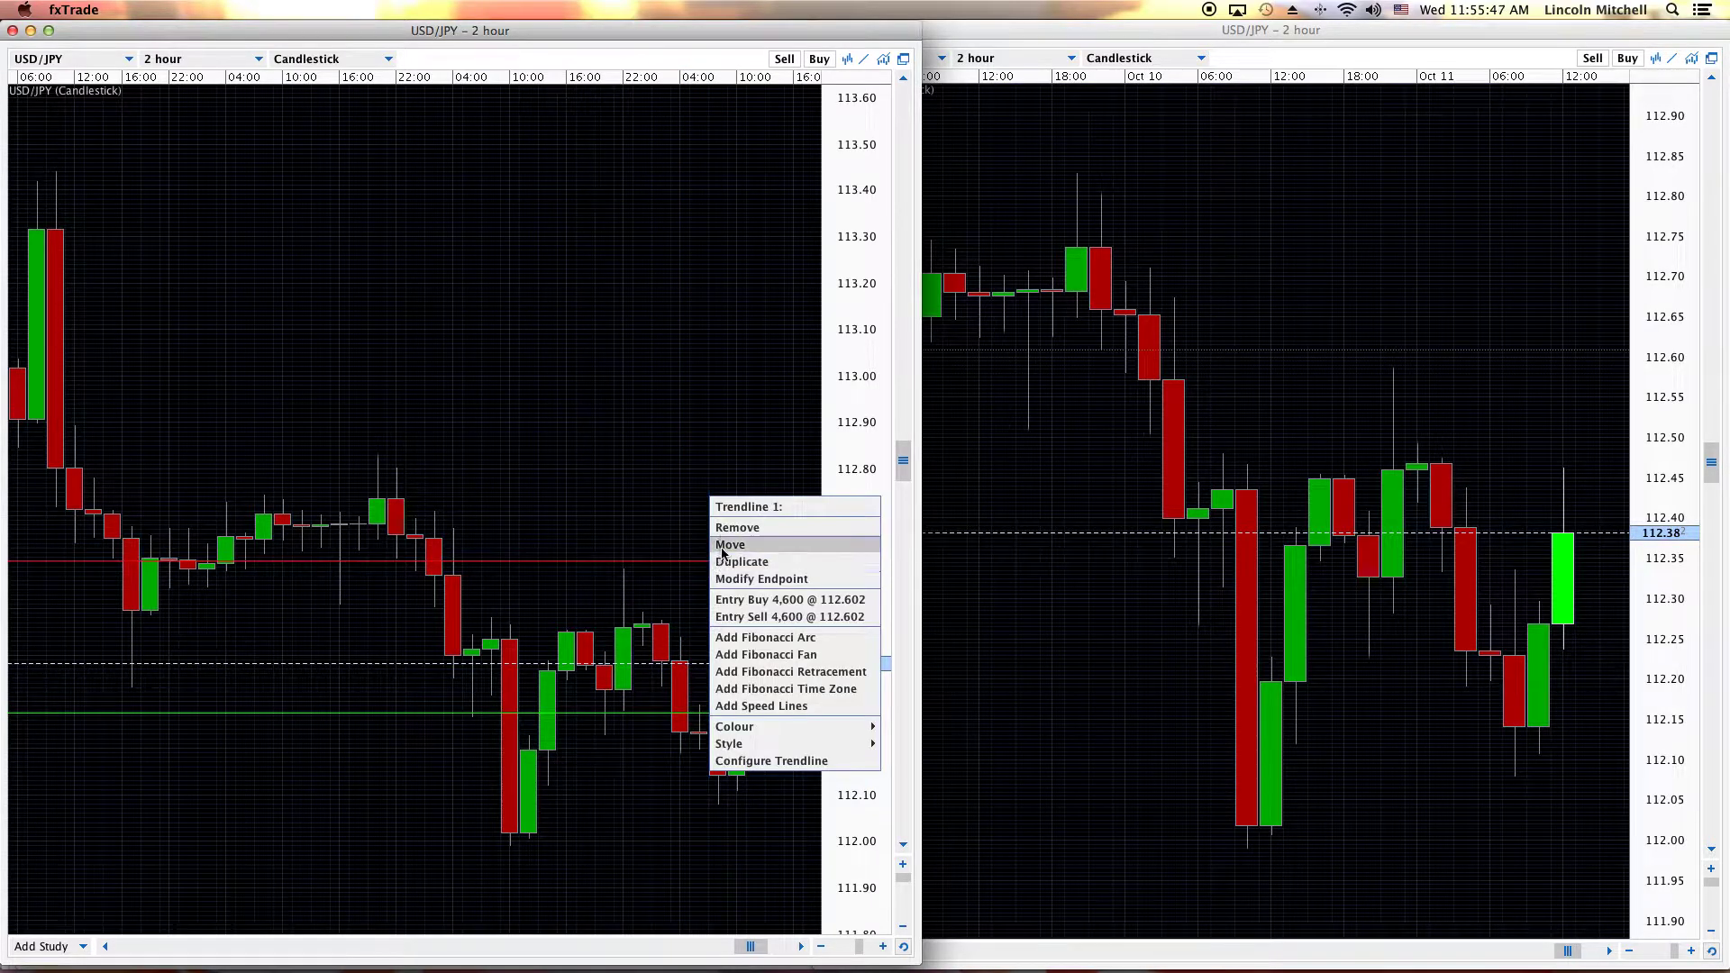
left_click(722, 546)
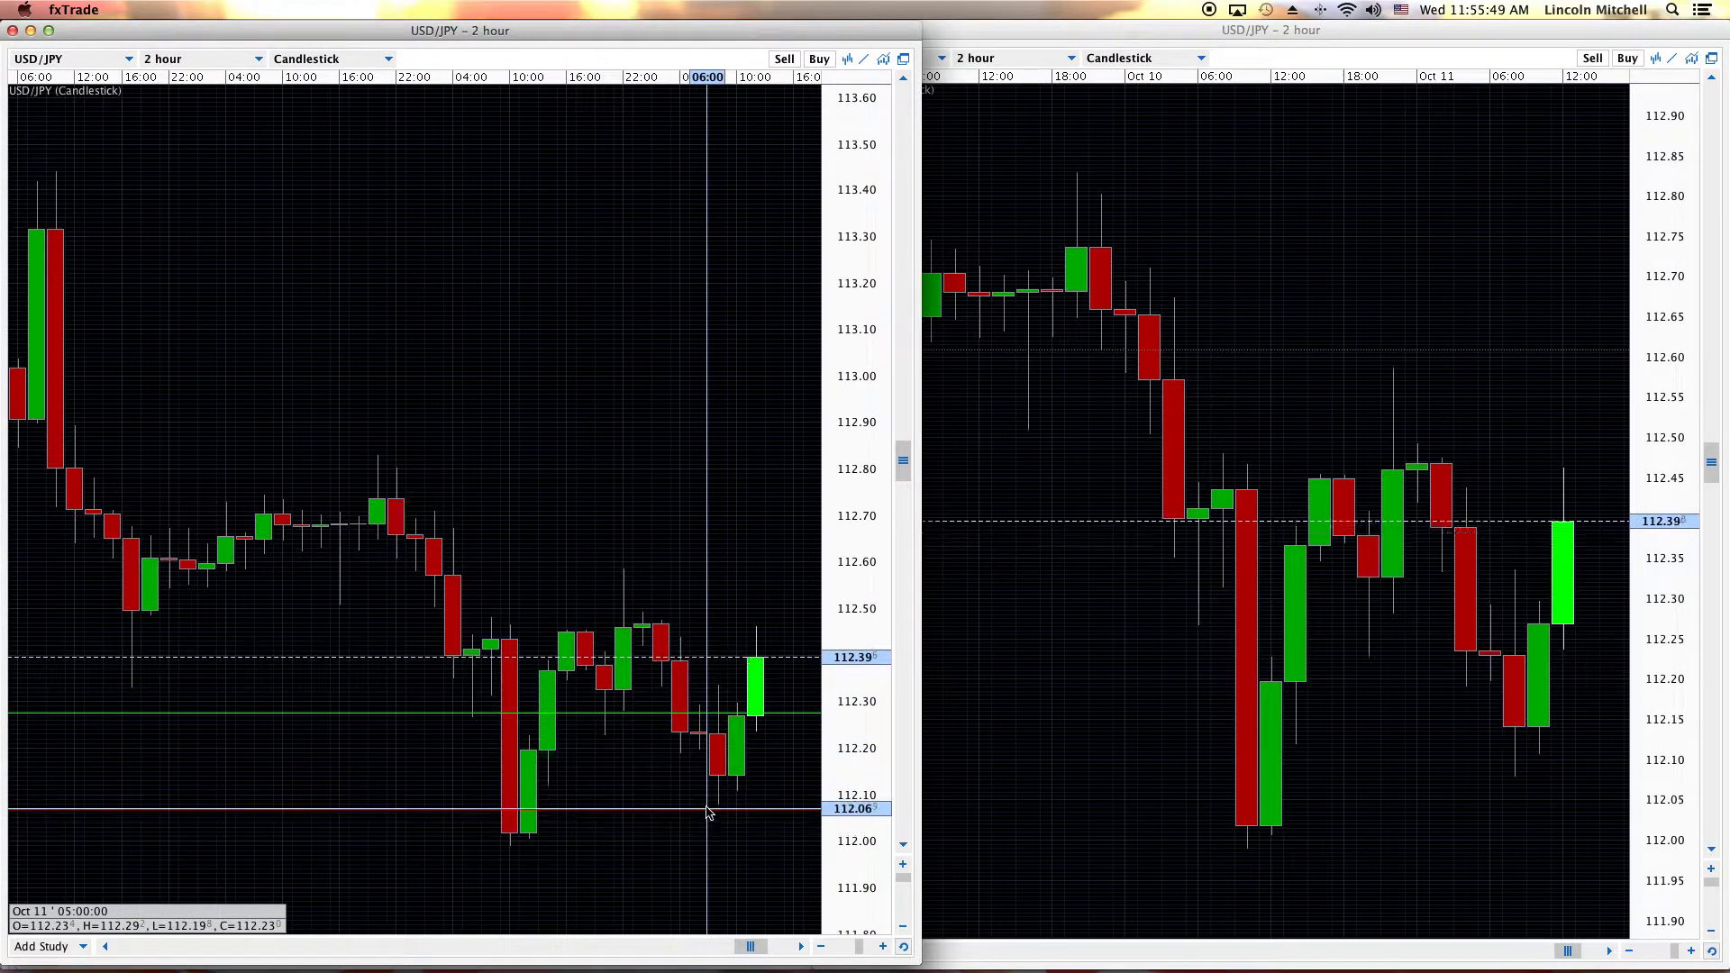
left_click(668, 722)
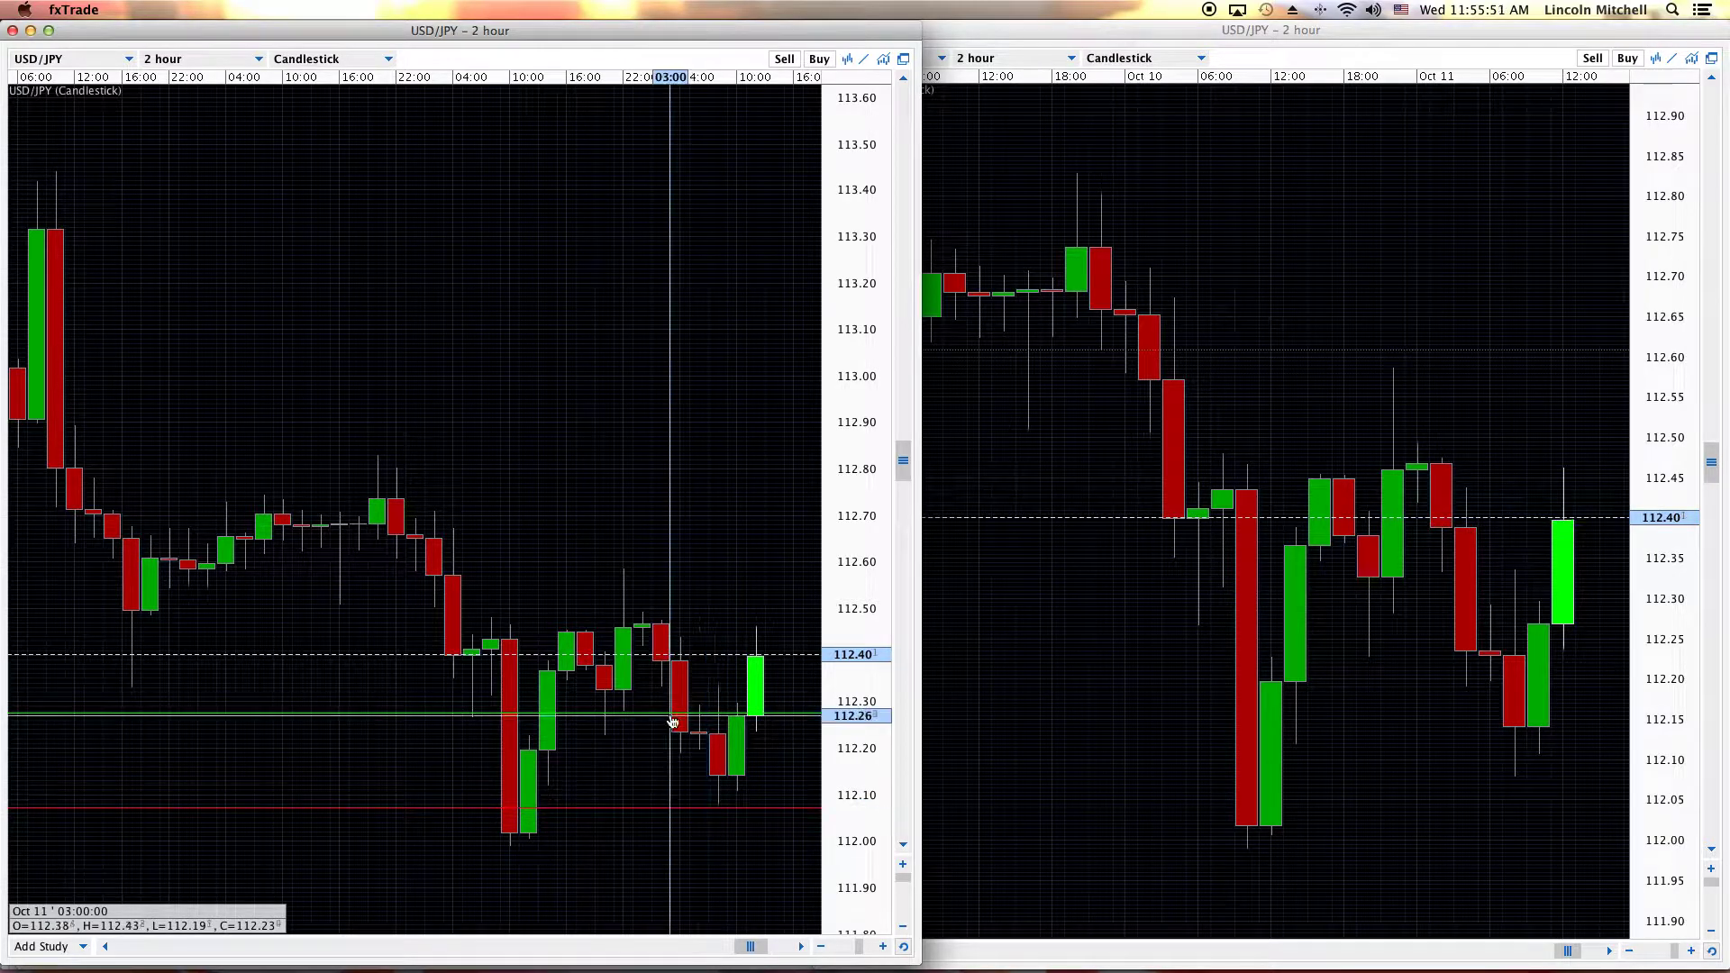
- Duplicate the green trendline and place the copy at about 112.21, between the green and red lines
right_click(674, 718)
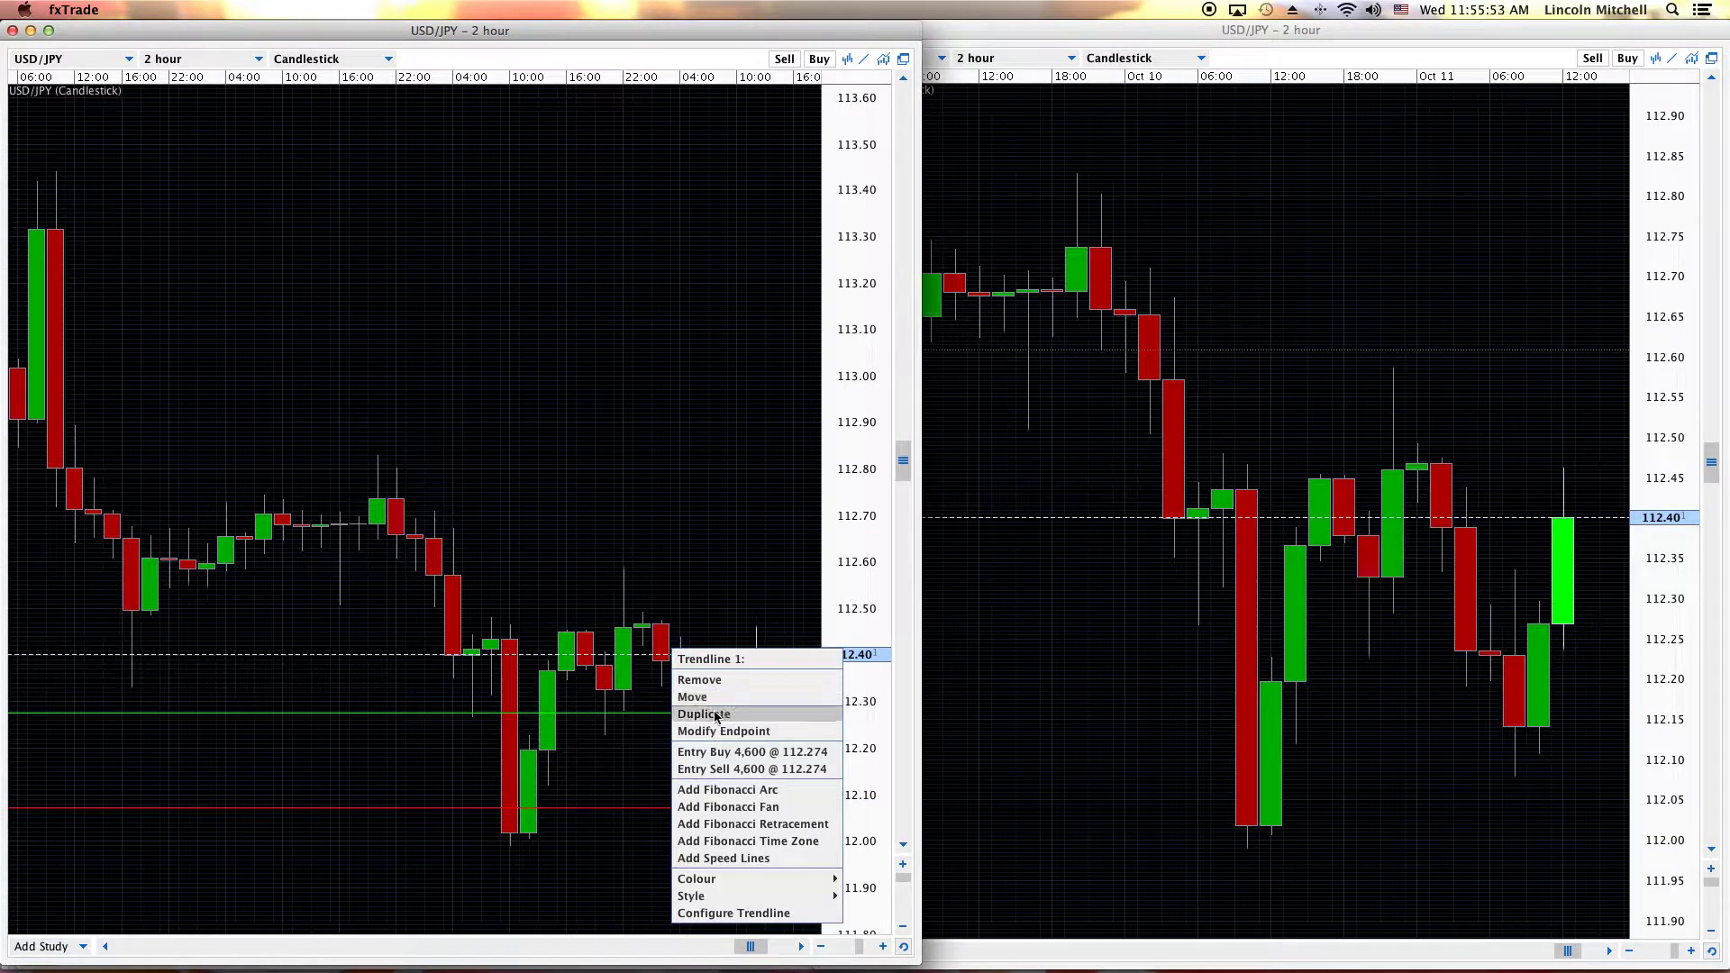
left_click(718, 714)
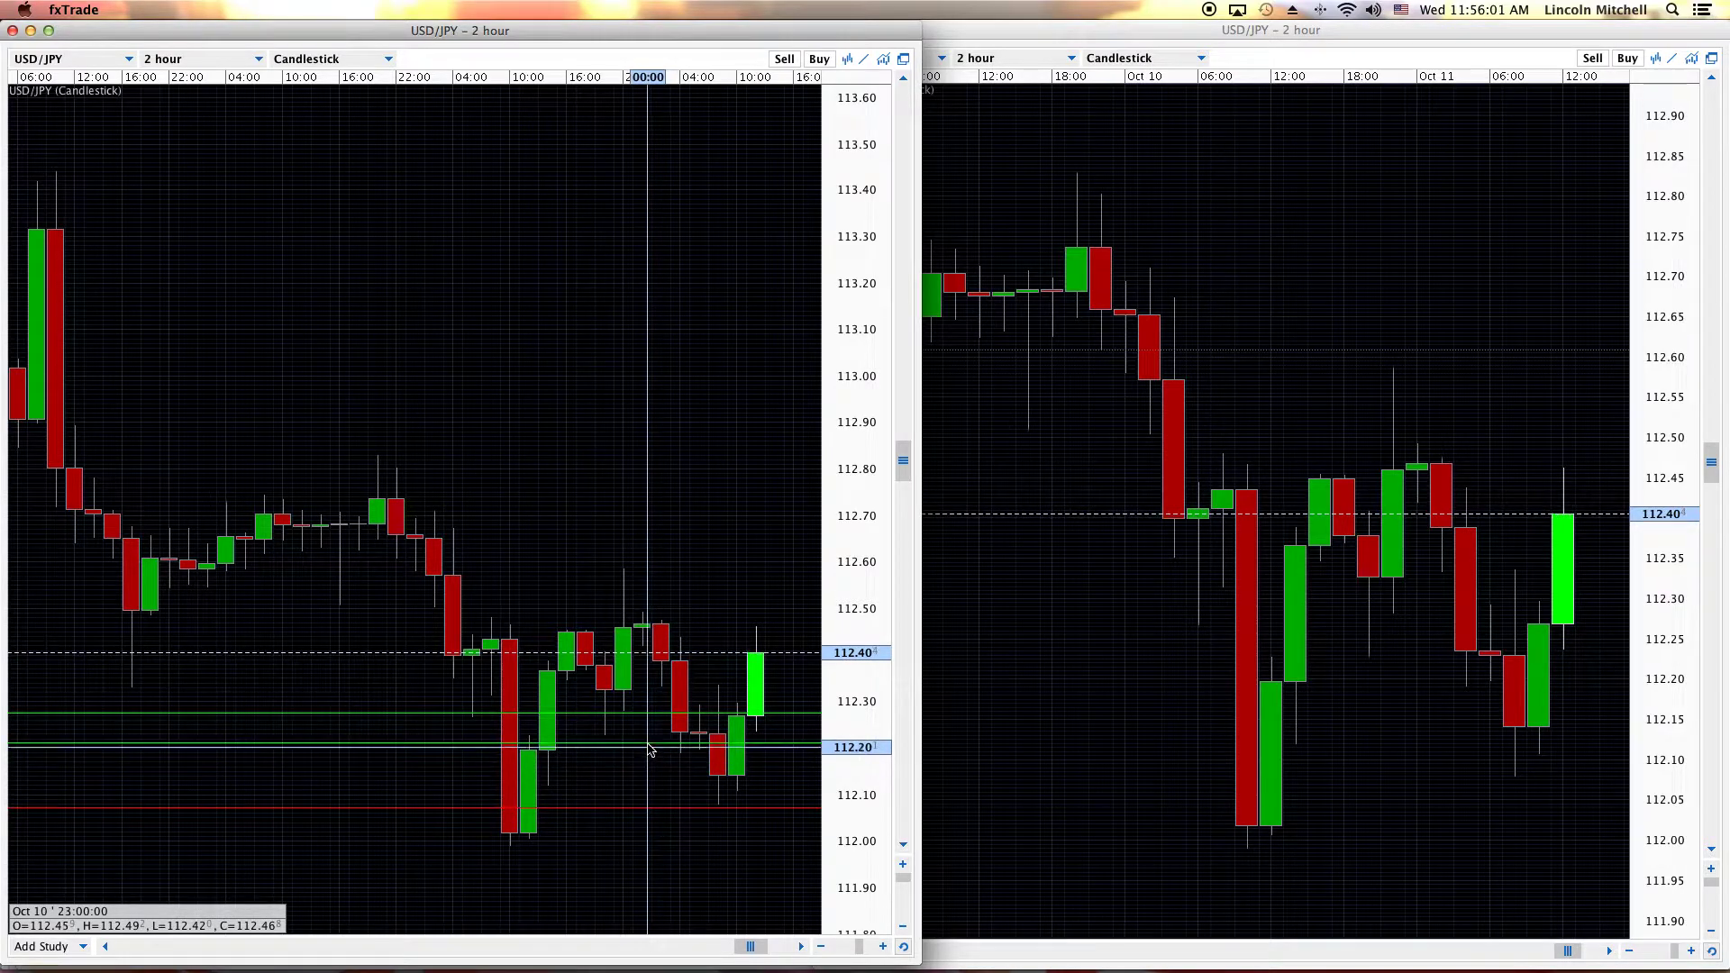
left_click(651, 744)
- Set the colour of the duplicated trendline to yellow
right_click(649, 744)
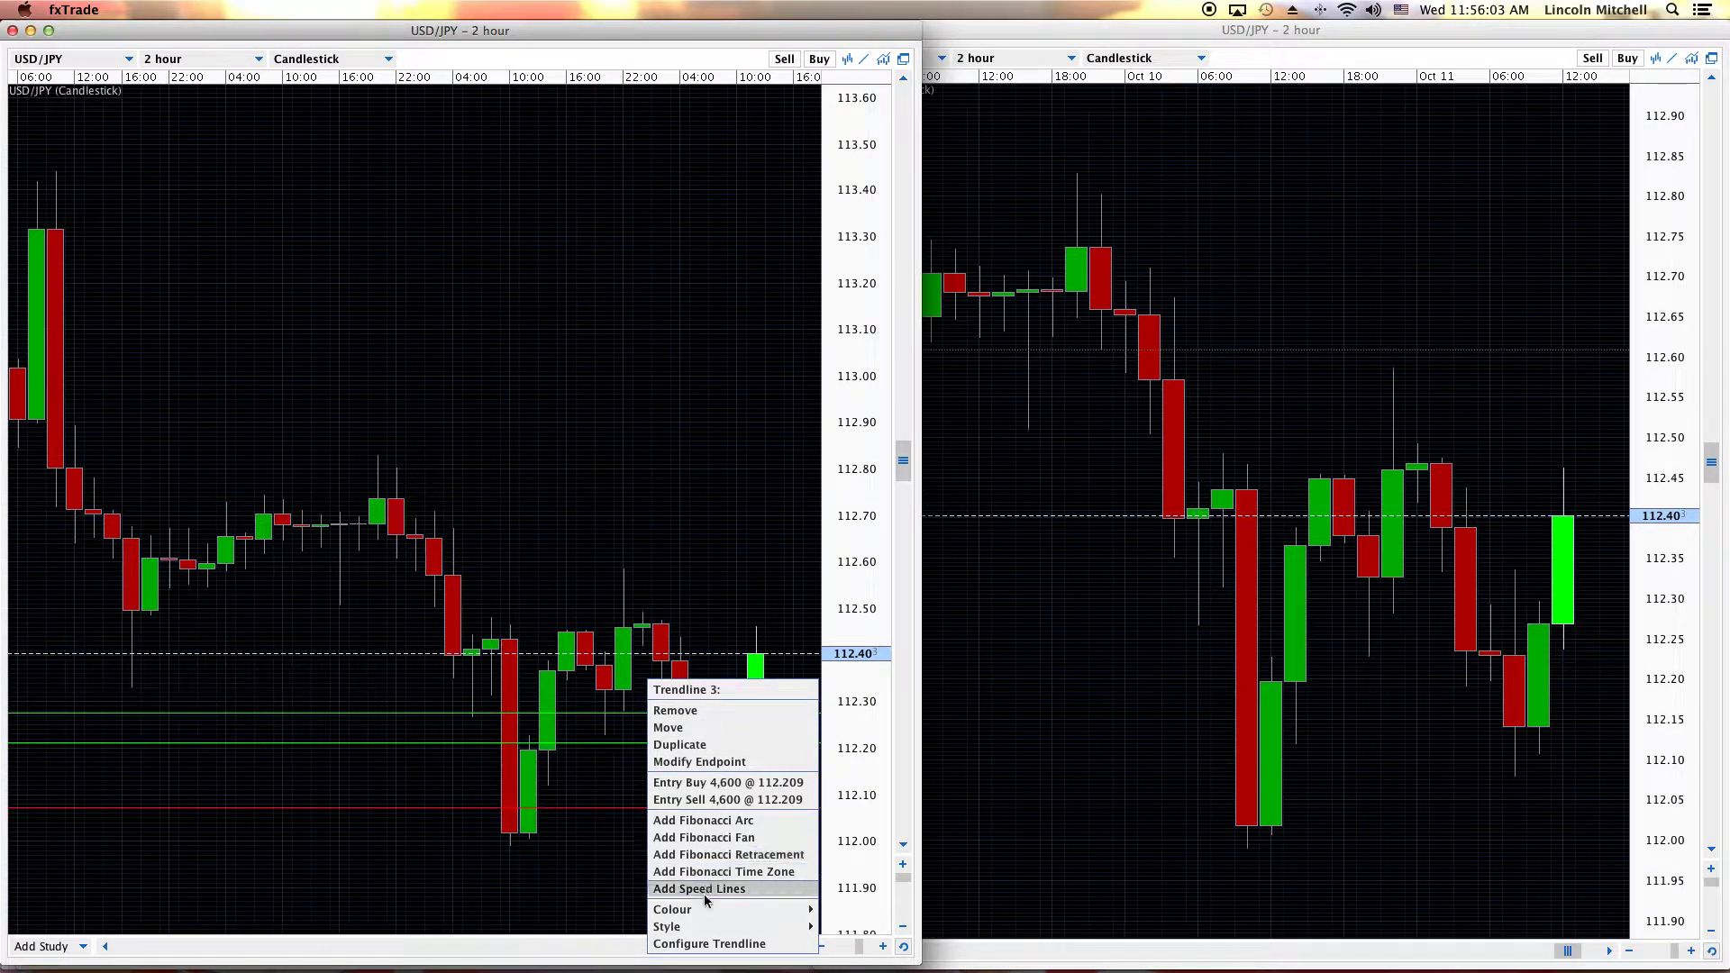
mouse_move(707, 908)
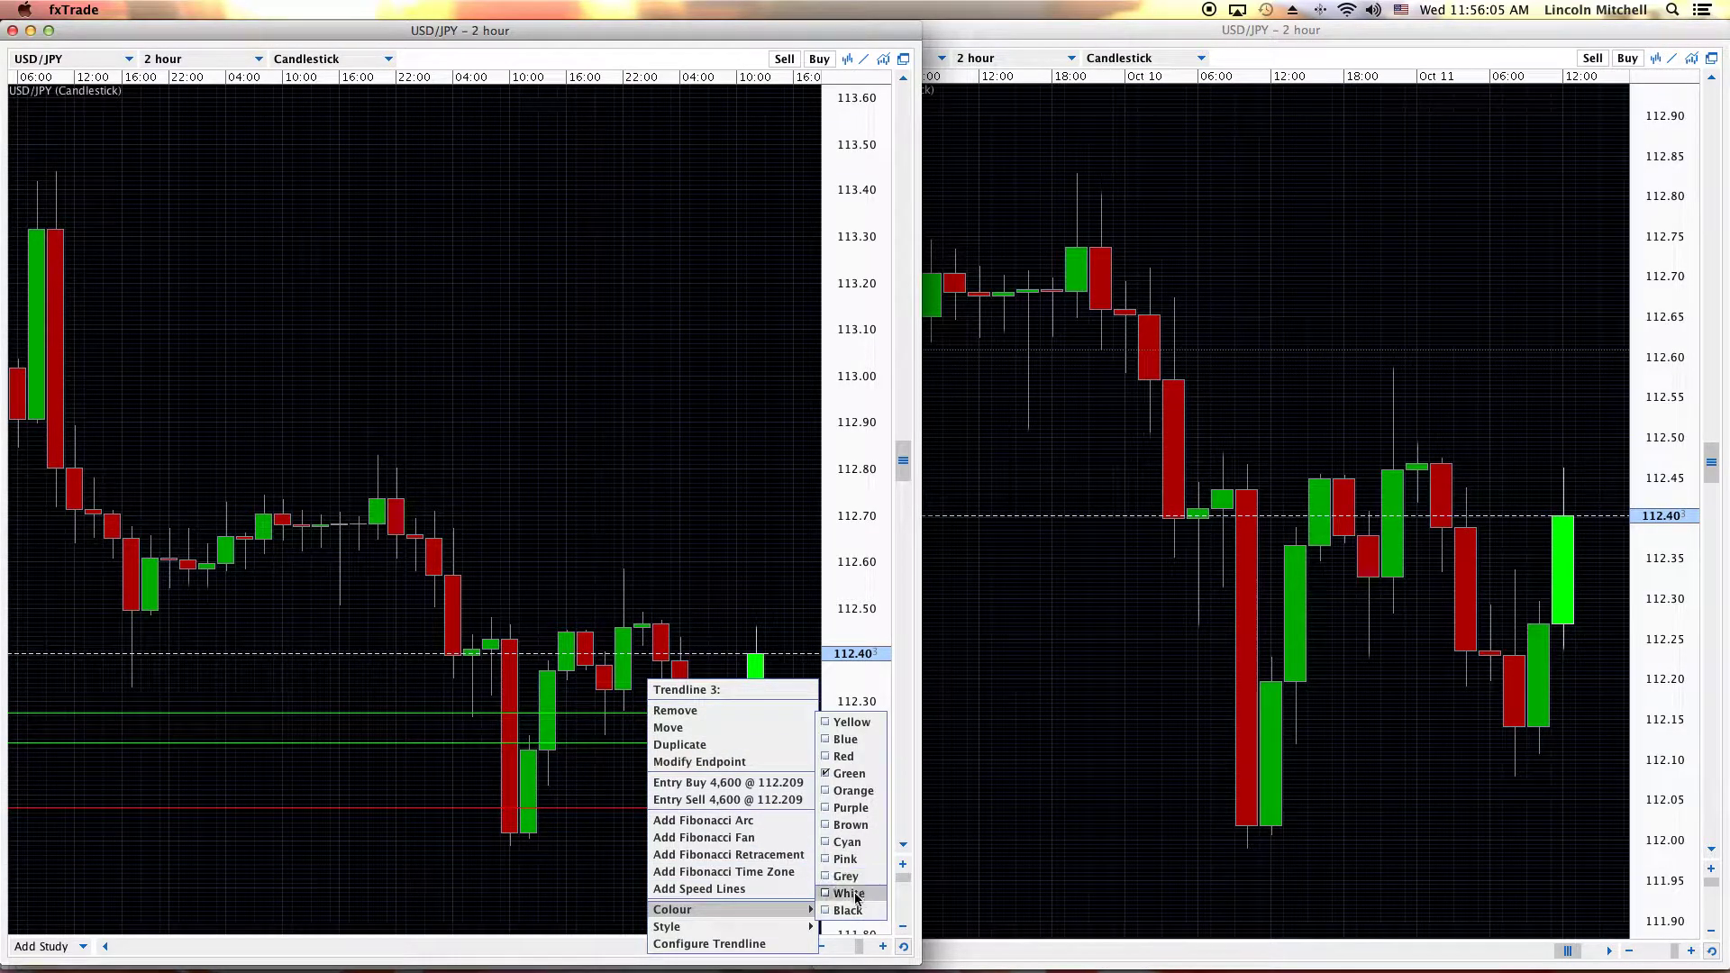
left_click(863, 729)
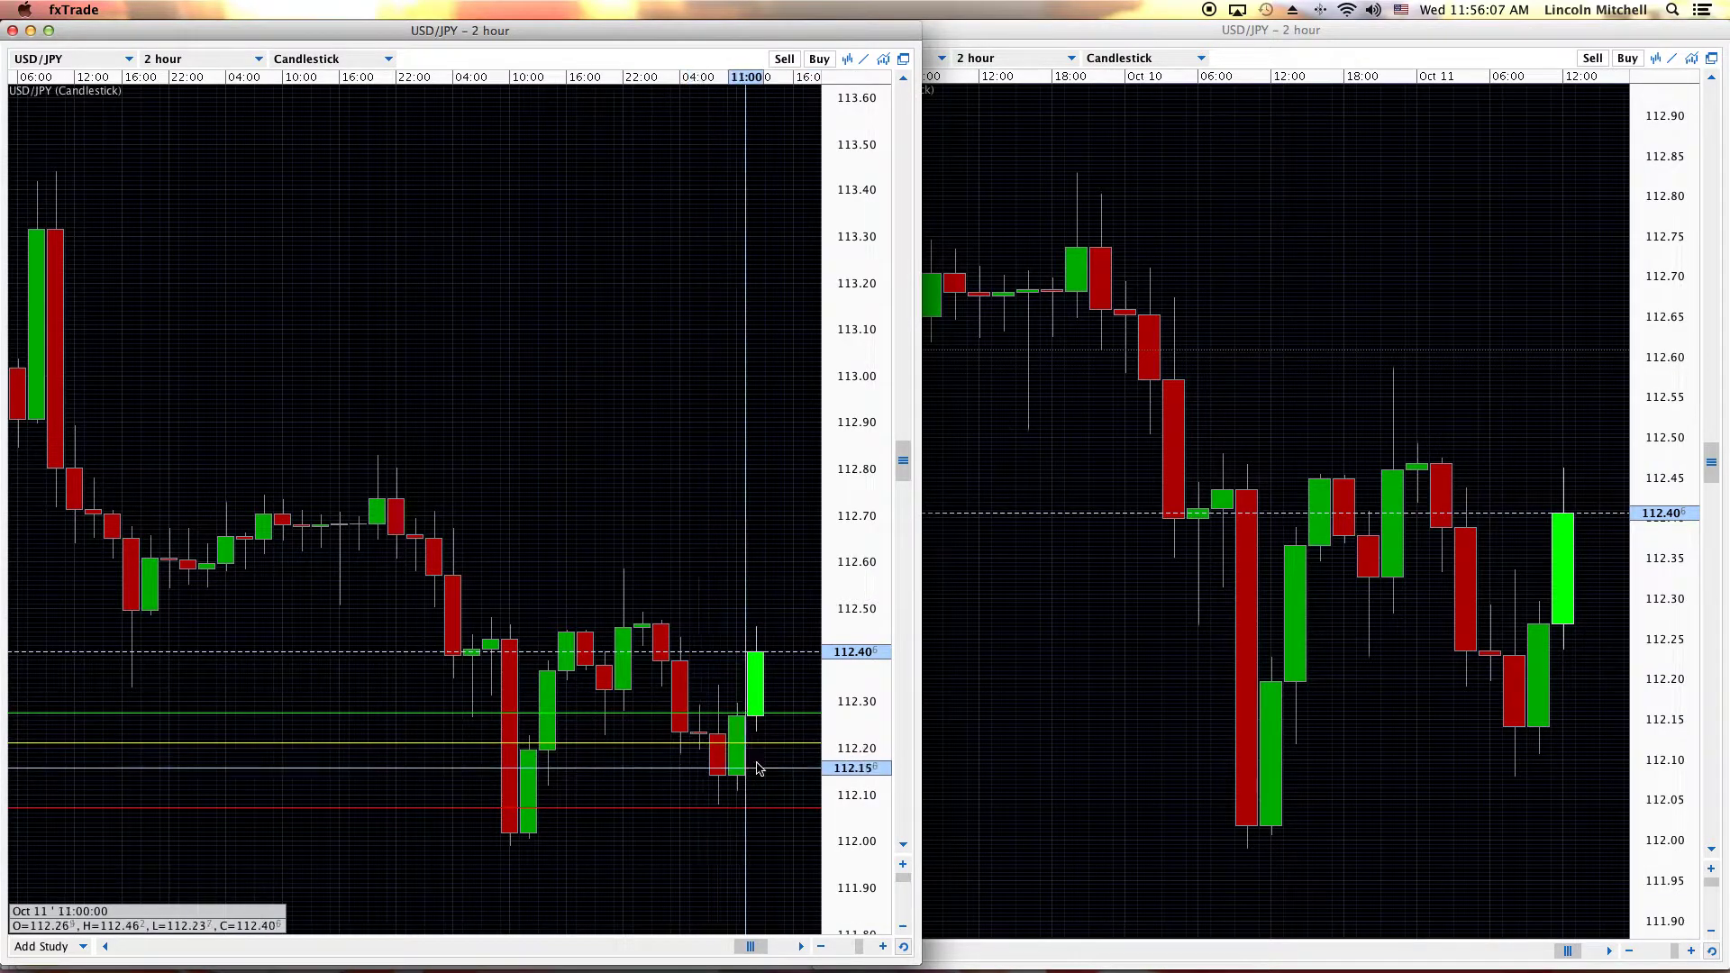
- Set the colour of the middle trendline to blue
left_click(671, 744)
right_click(672, 744)
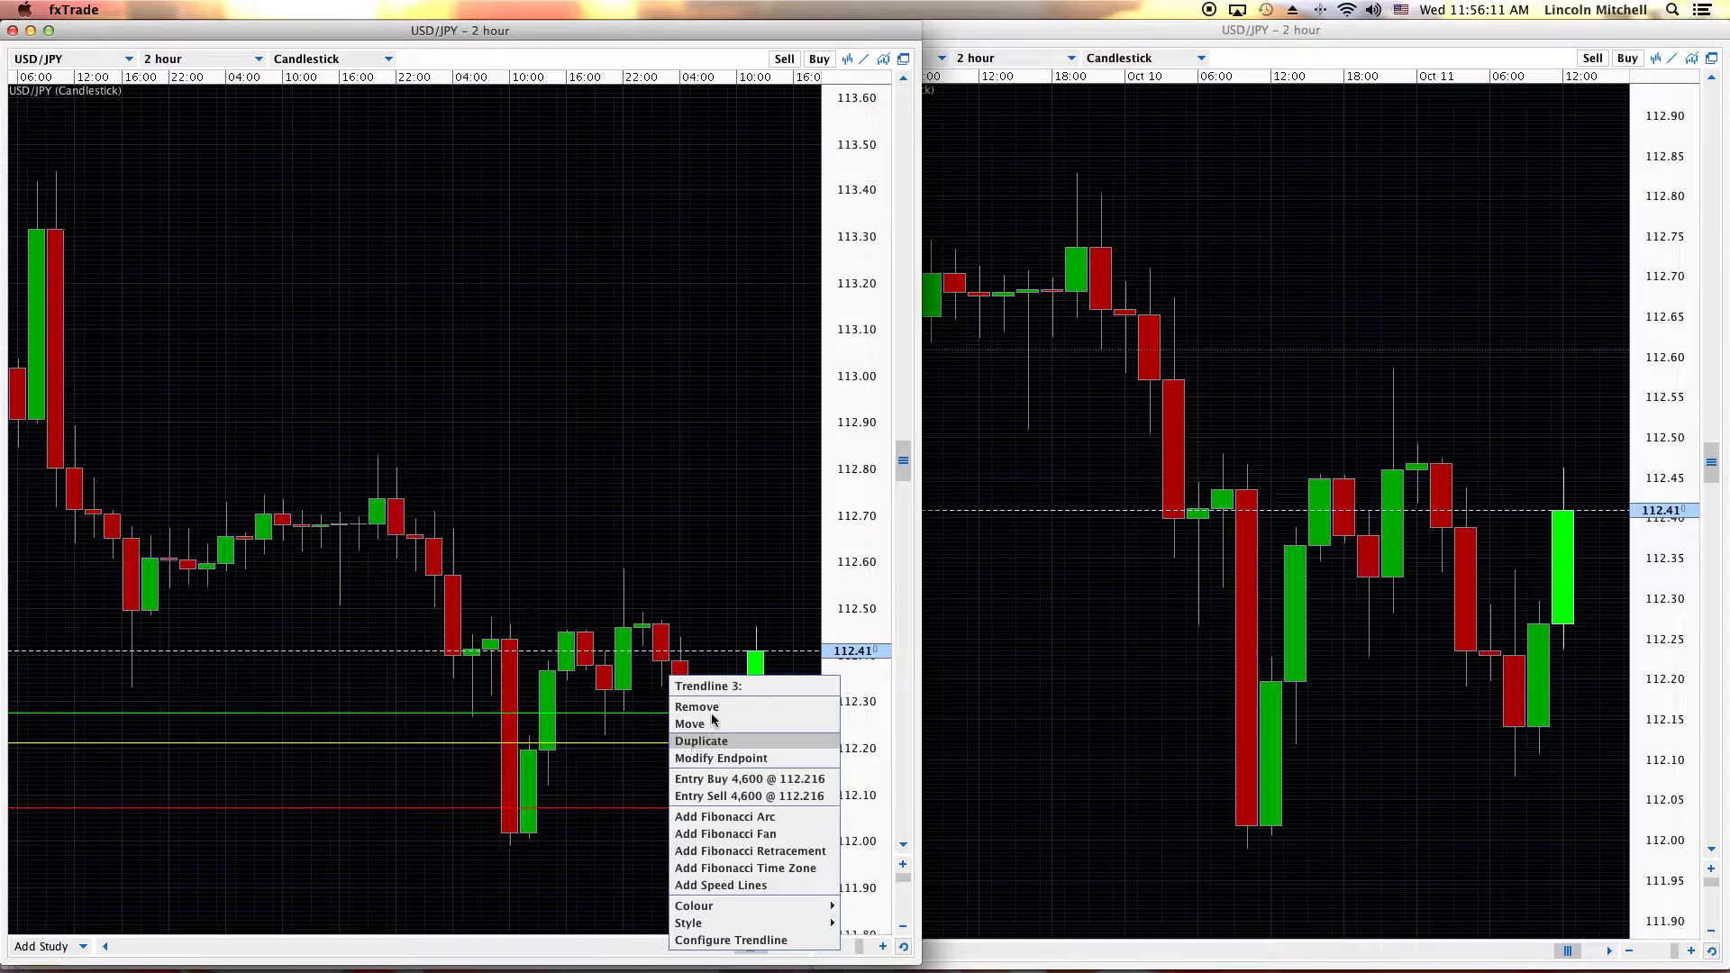
mouse_move(835, 910)
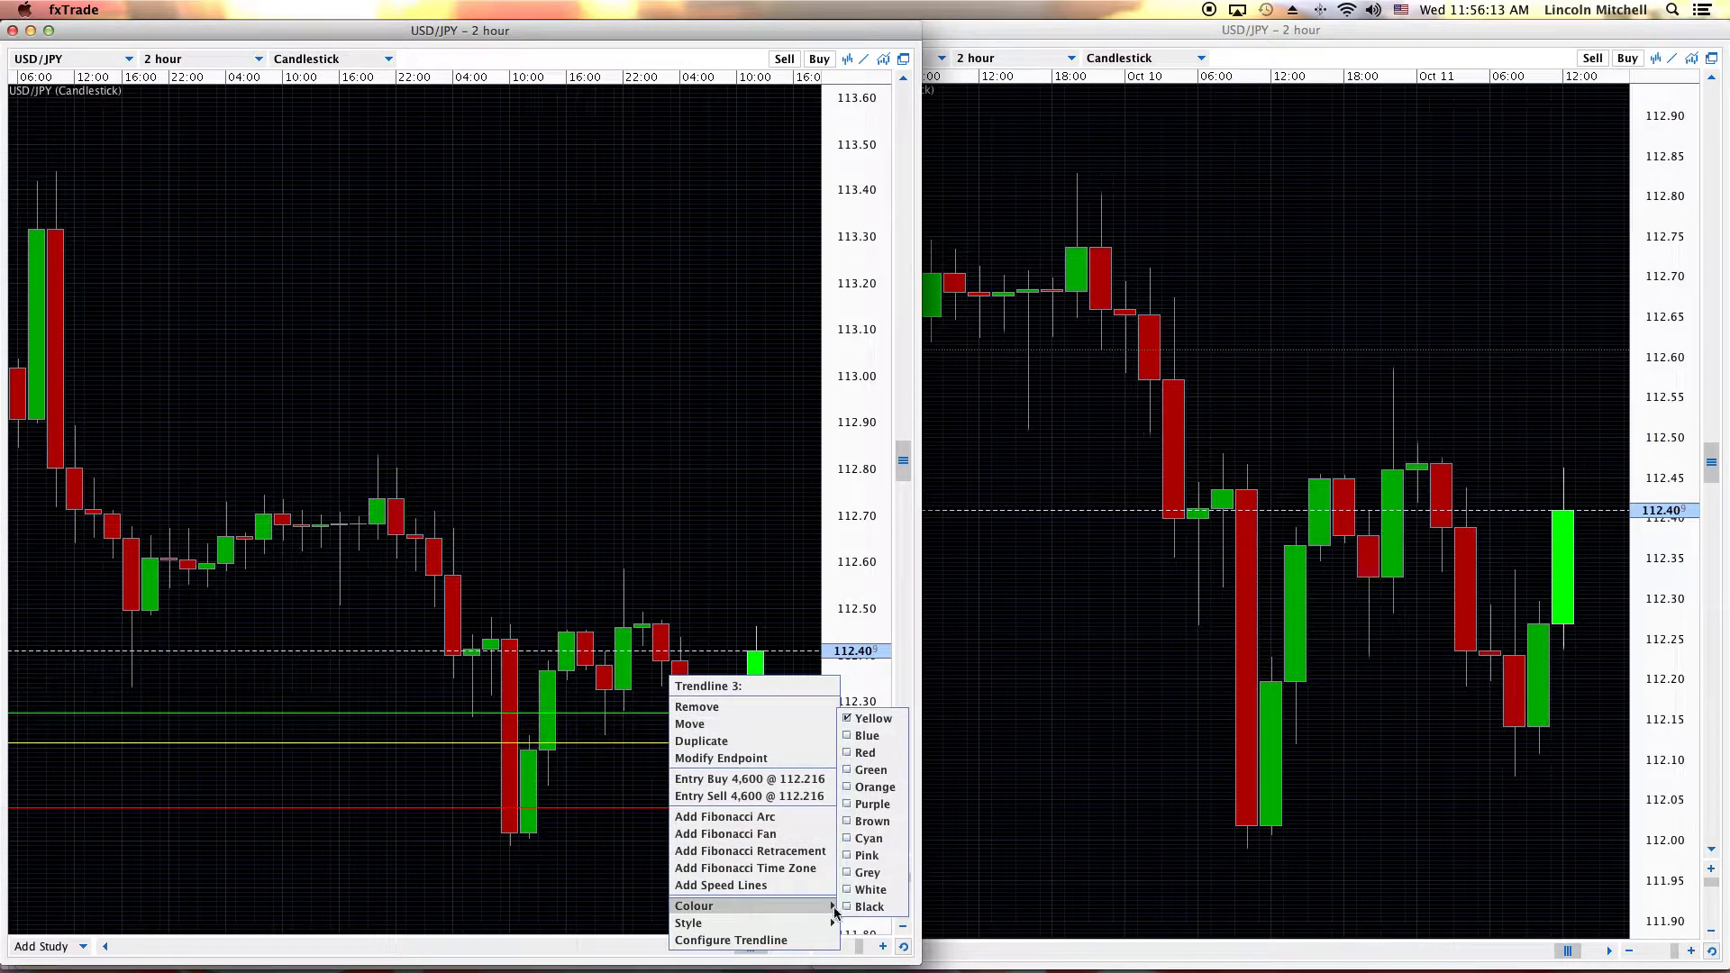
left_click(876, 735)
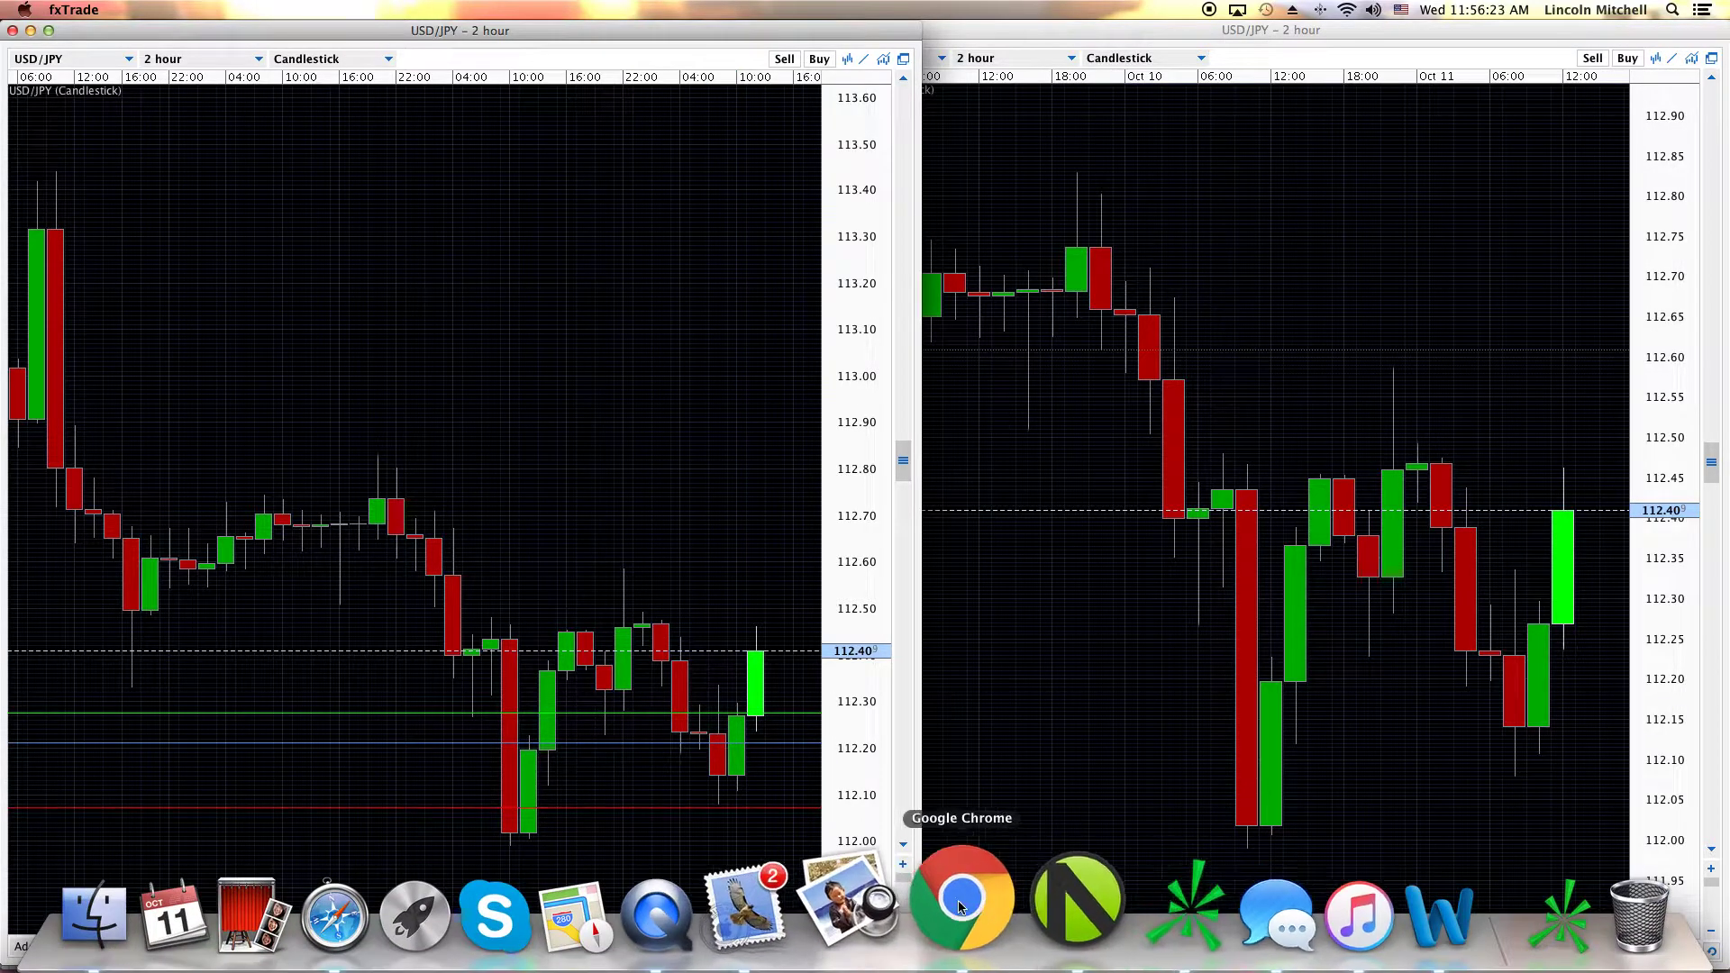
- Check the USD/JPY contracts on Nadex, return to fxTrade and give the blue trendline a thicker line style
left_click(955, 883)
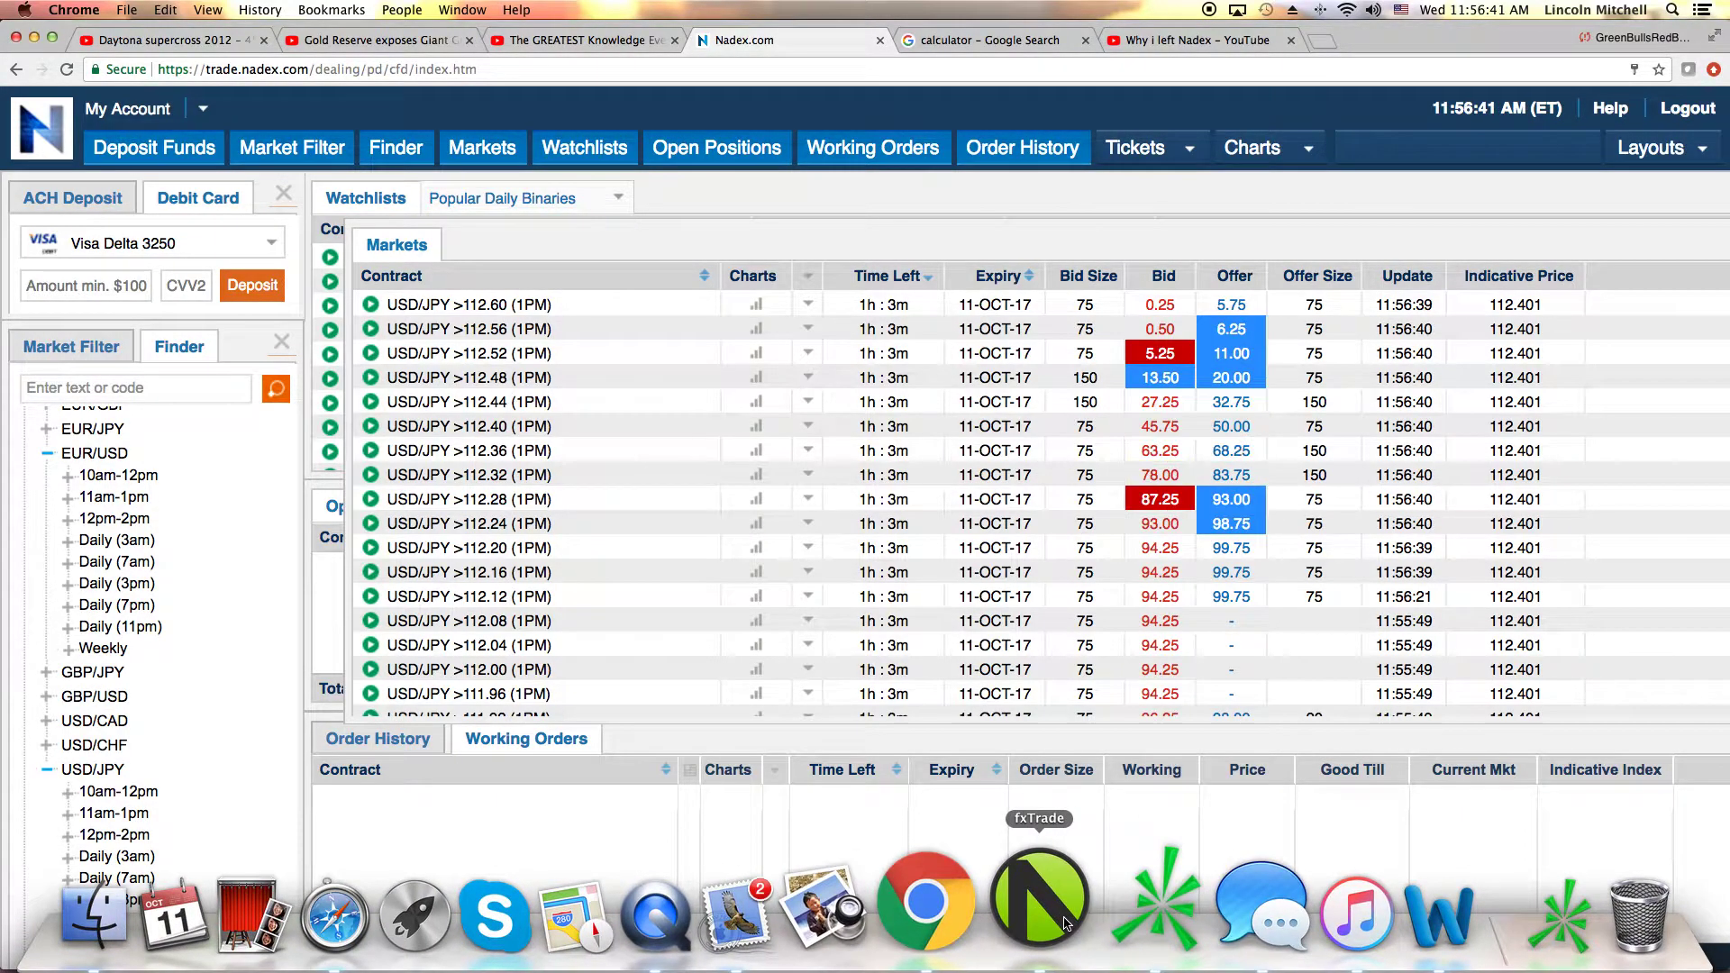
left_click(1027, 919)
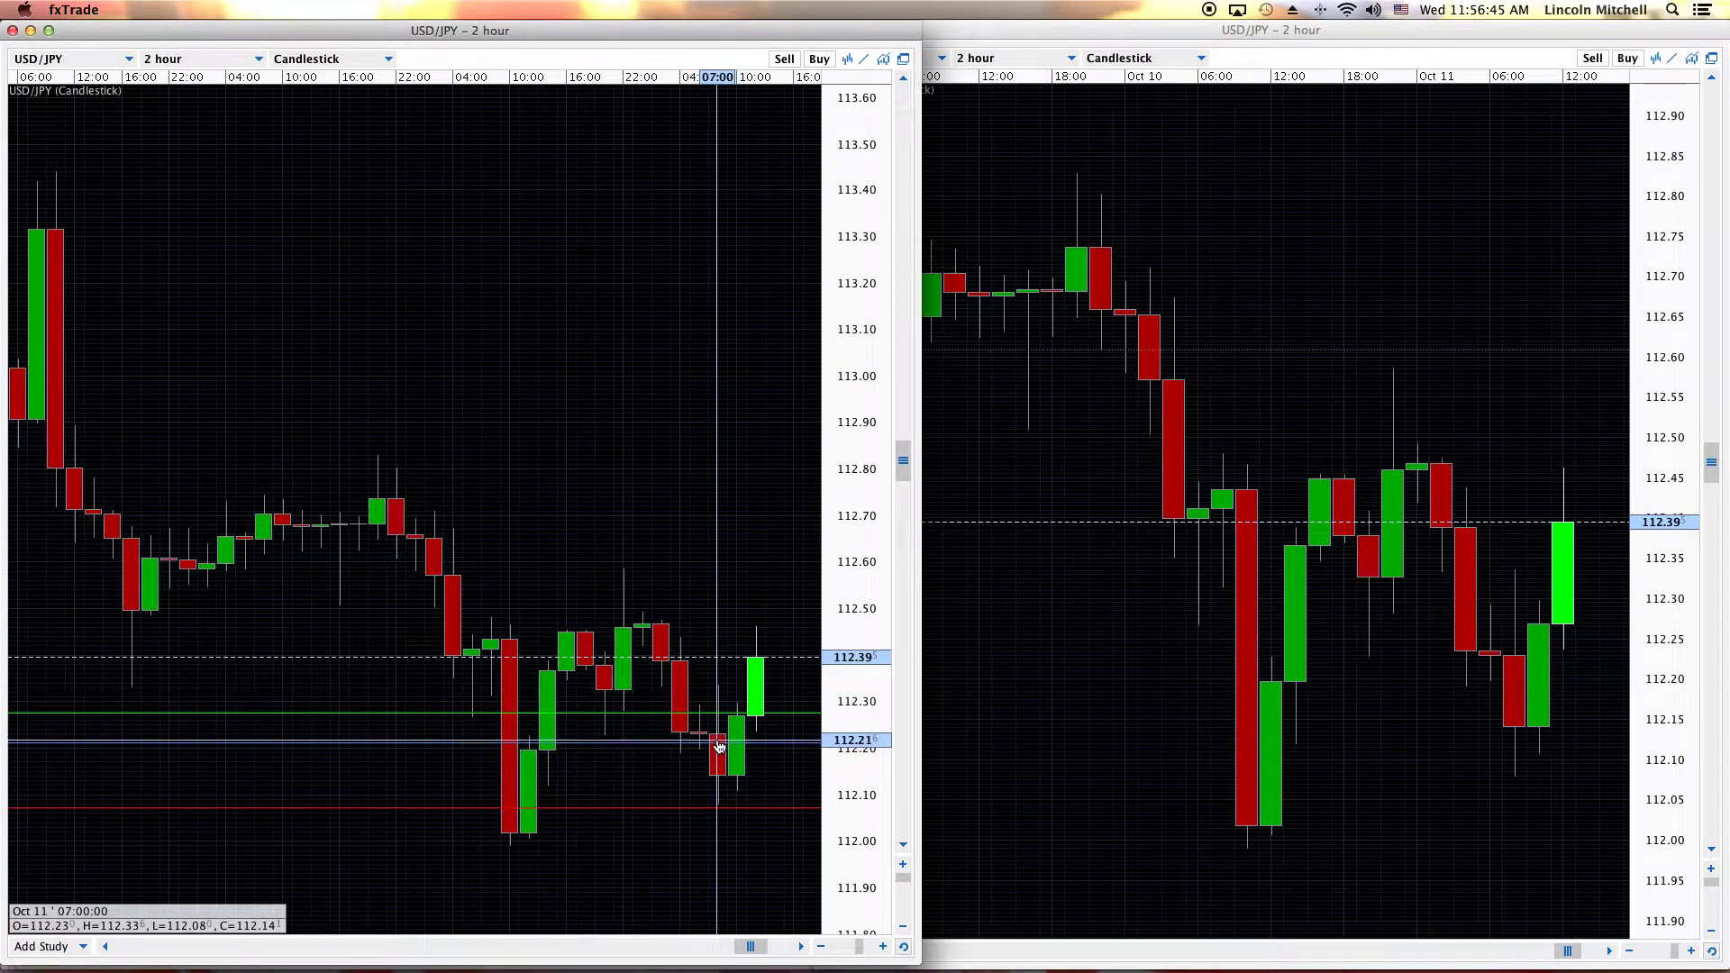
right_click(720, 746)
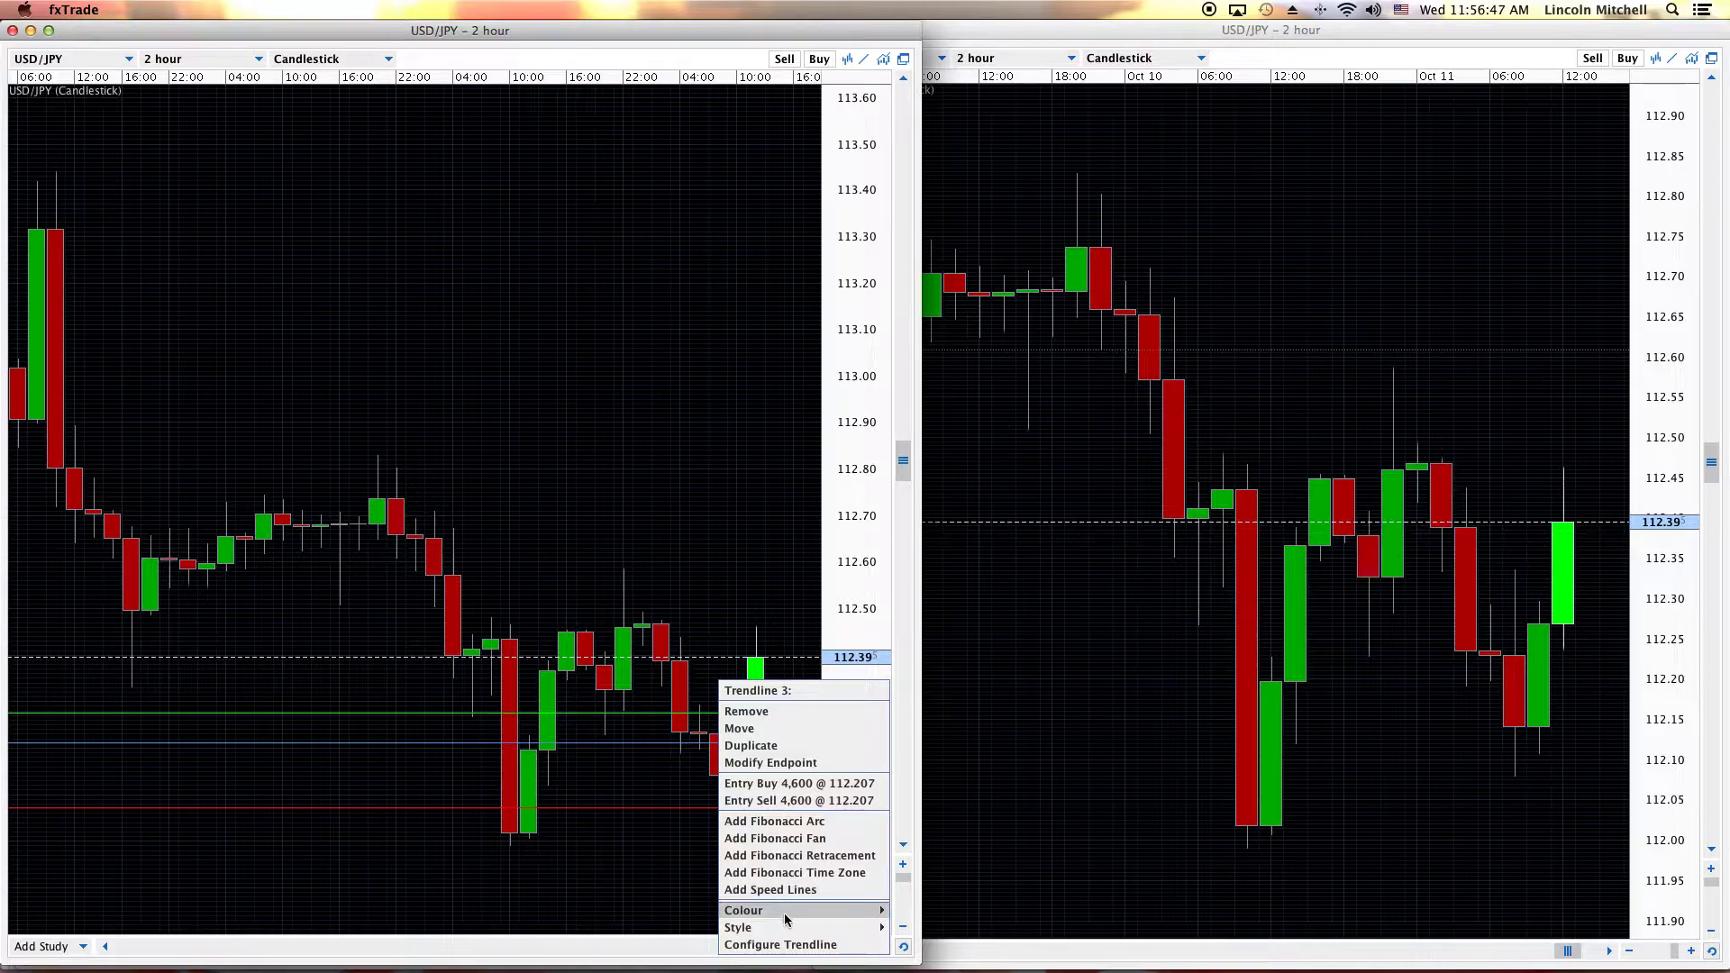
mouse_move(829, 933)
left_click(903, 934)
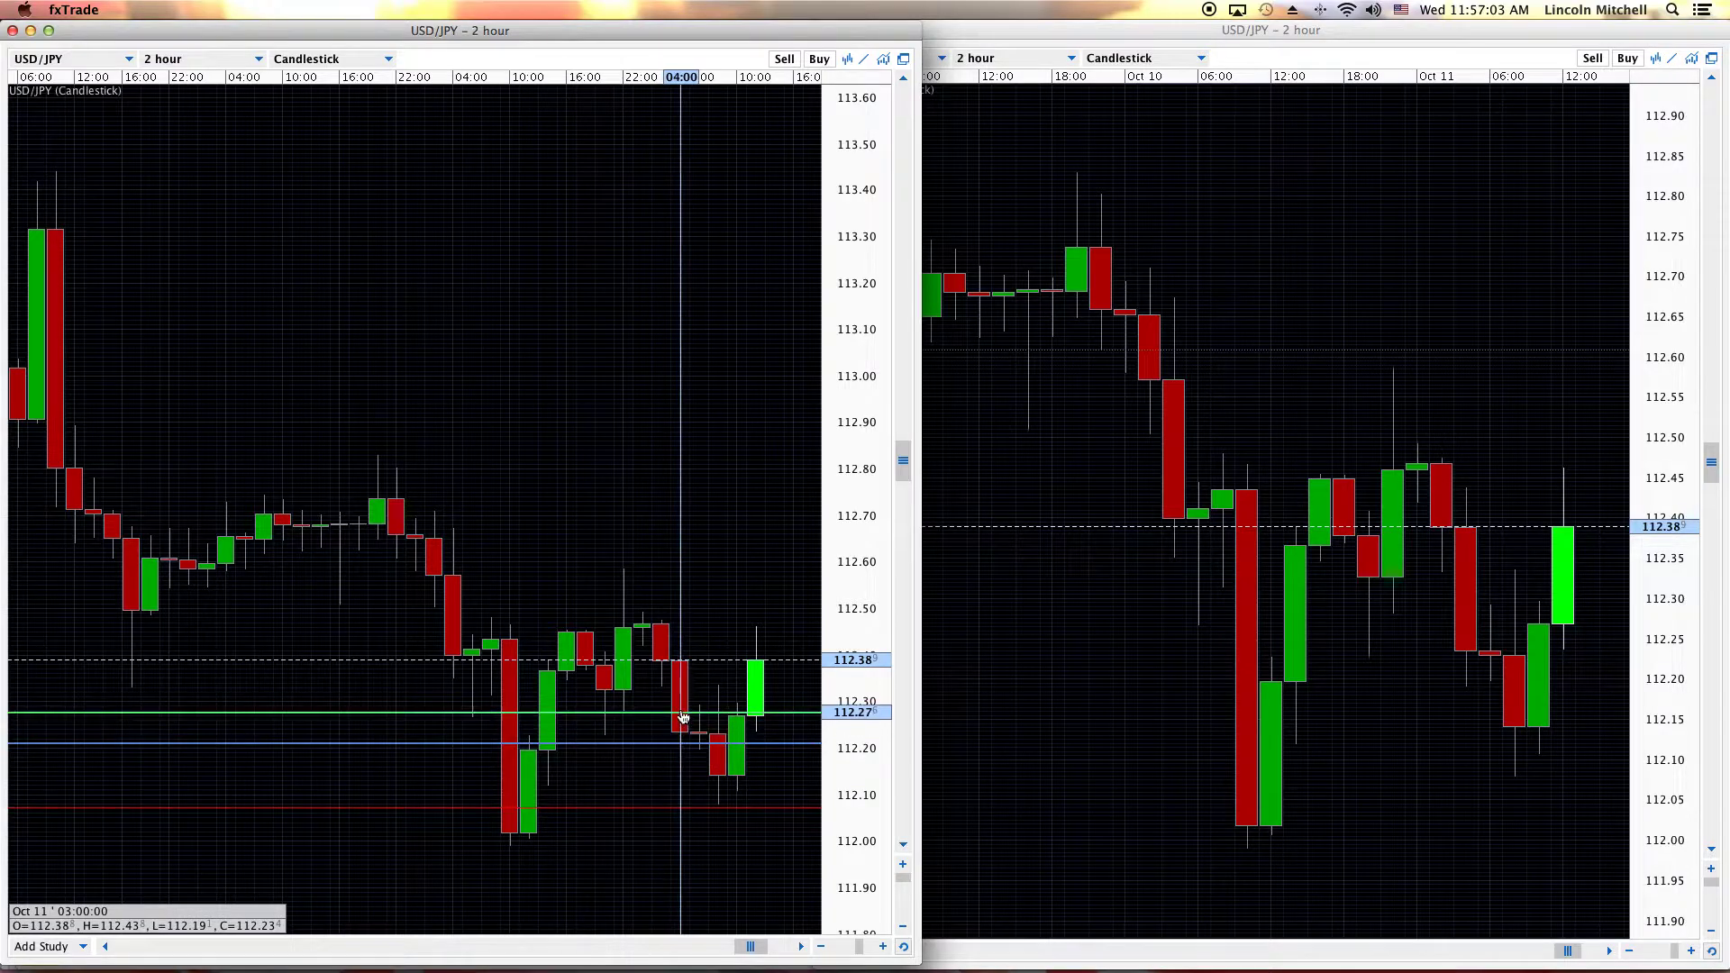
- Compare the USD/JPY (1PM) contract strikes on Nadex in Chrome with the green, blue and red trendlines on the fxTrade chart
mouse_move(962, 942)
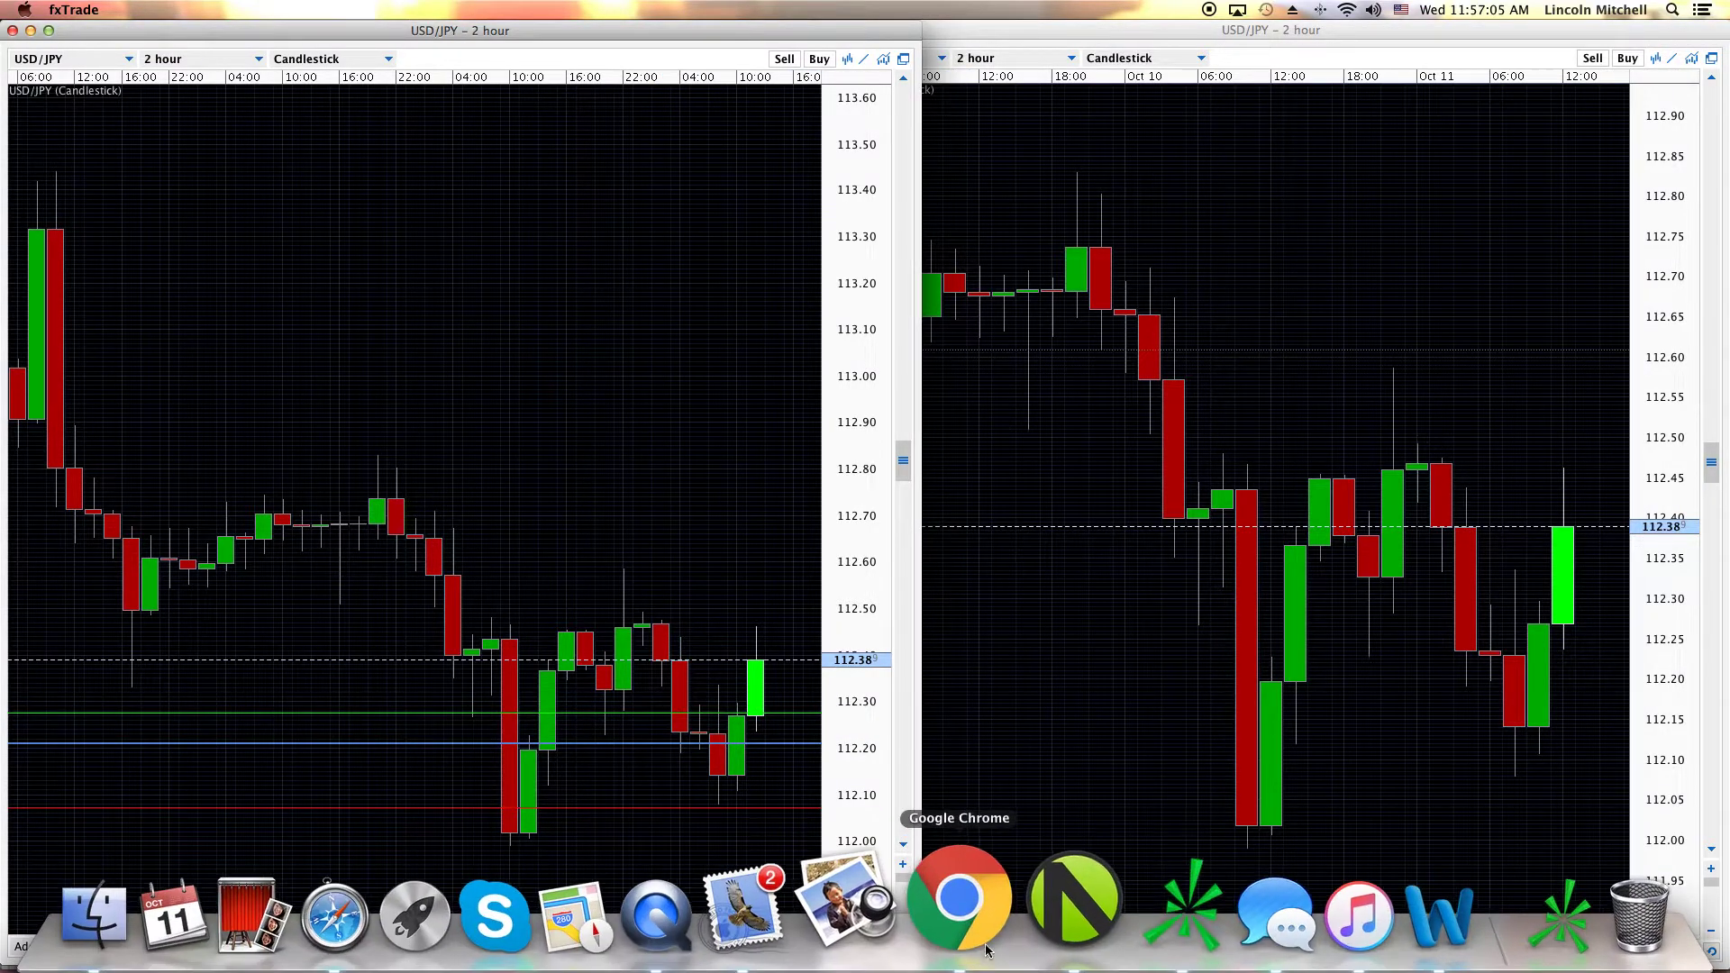
left_click(998, 926)
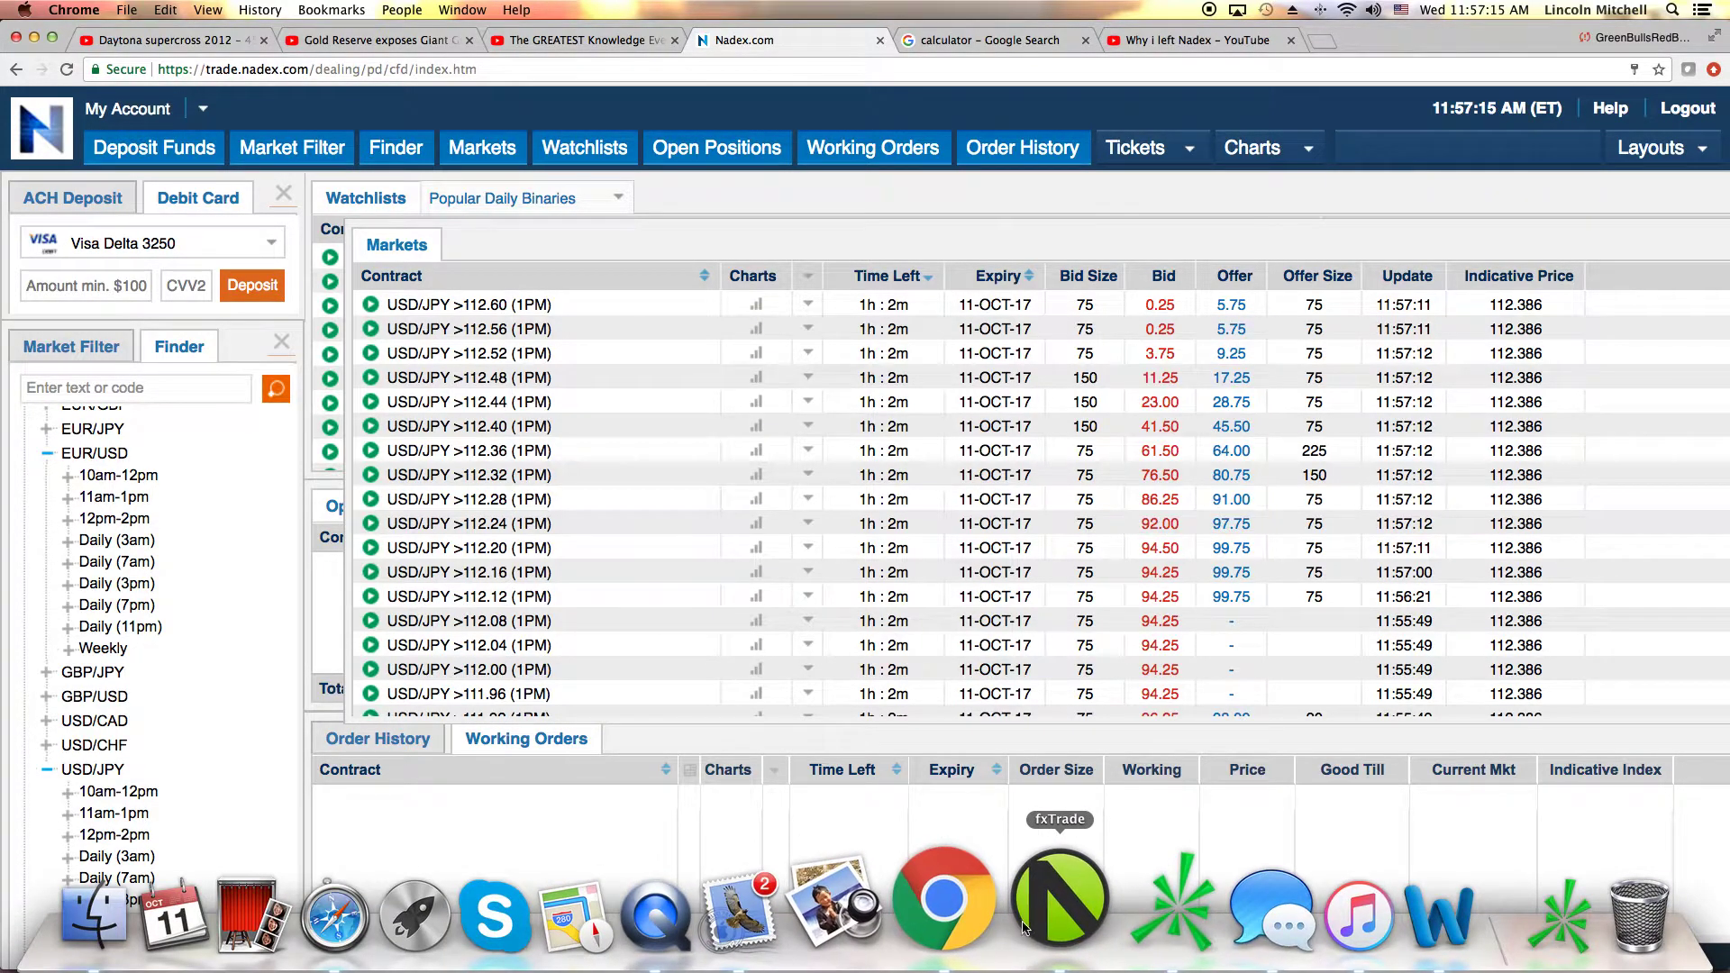
right_click(1036, 928)
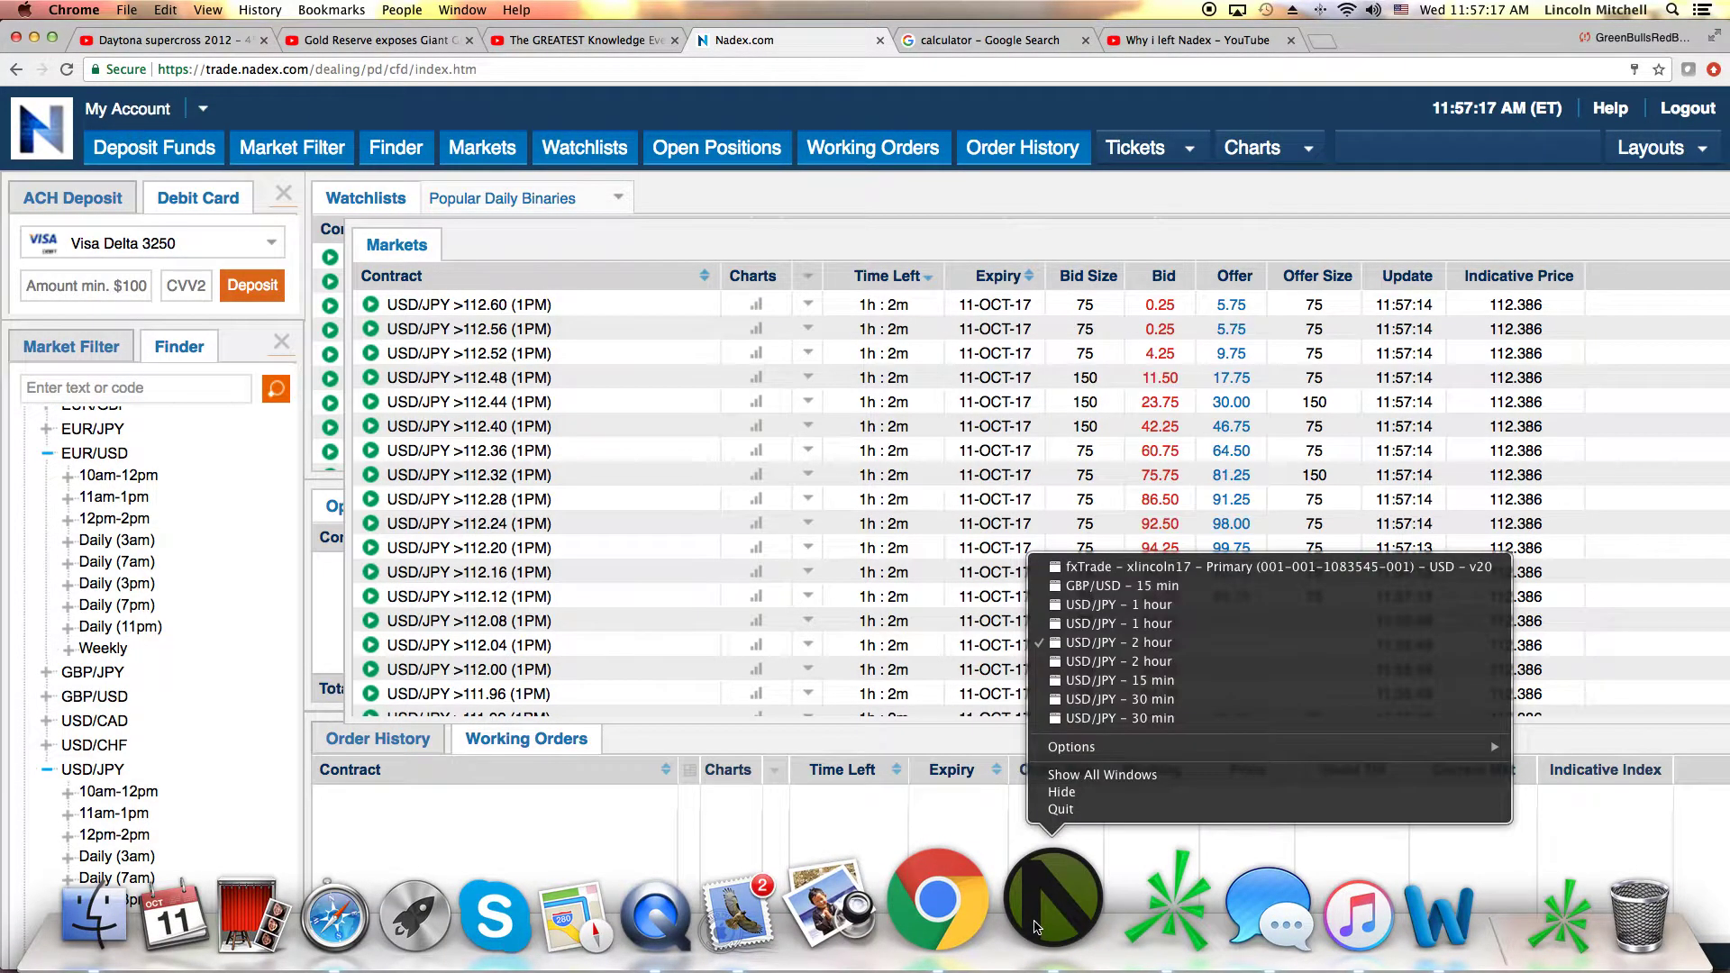
left_click(1102, 926)
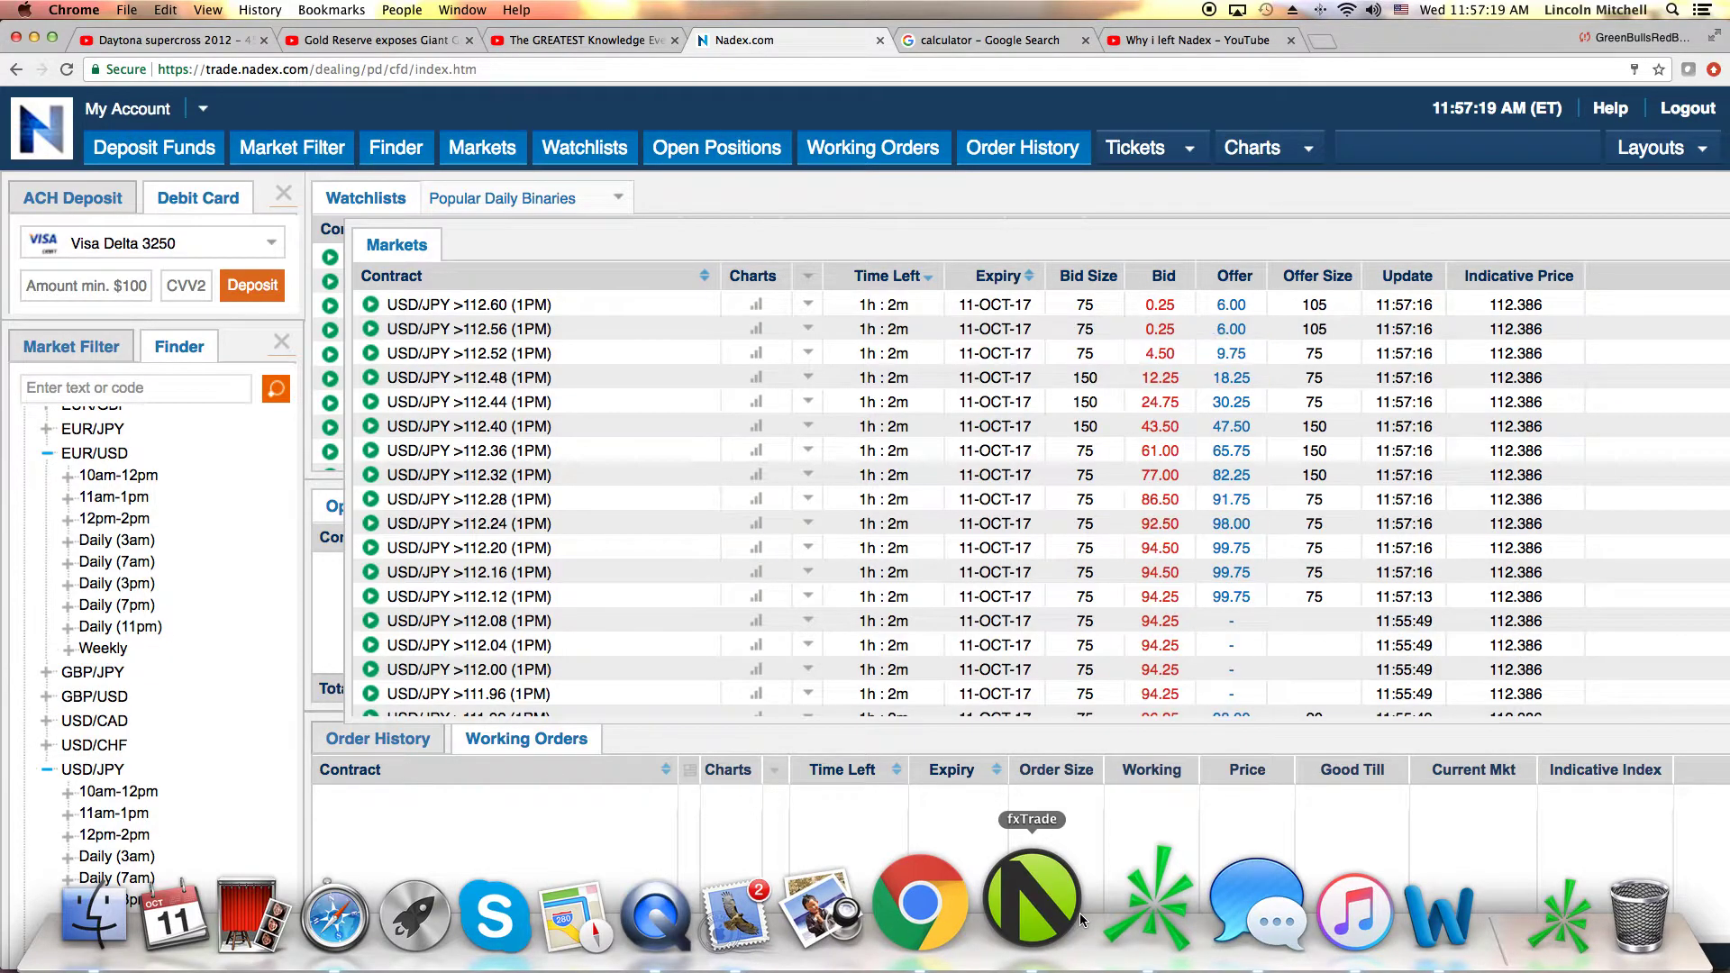
left_click(1053, 901)
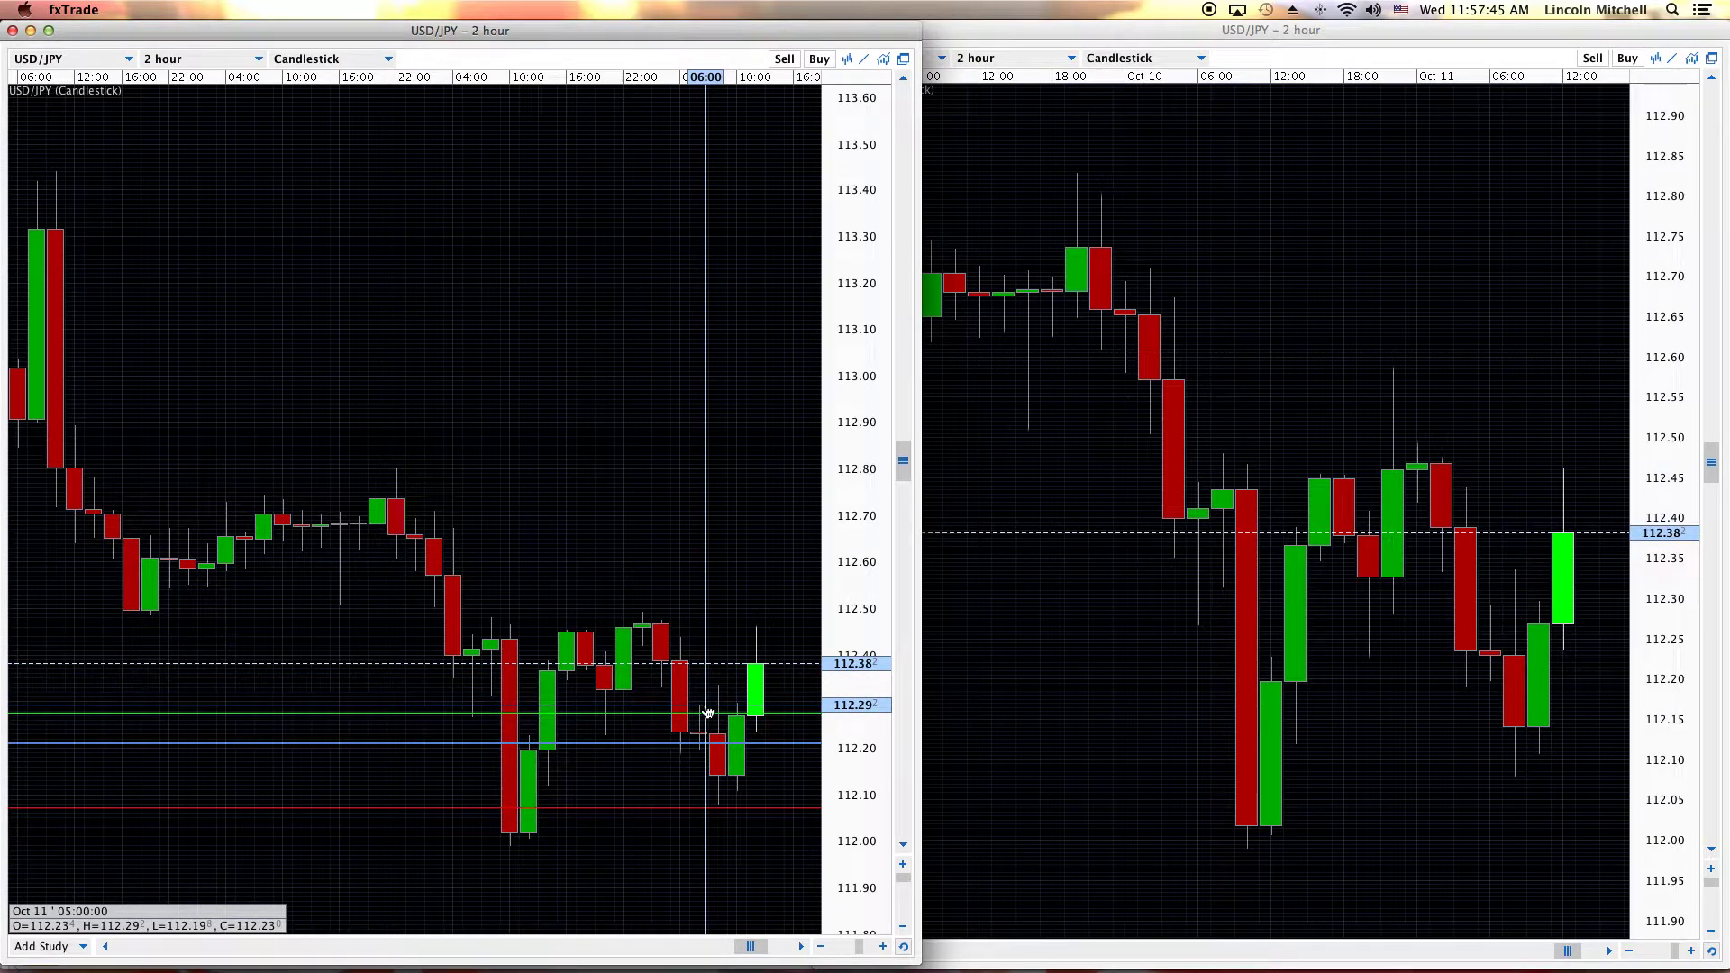
mouse_move(811, 968)
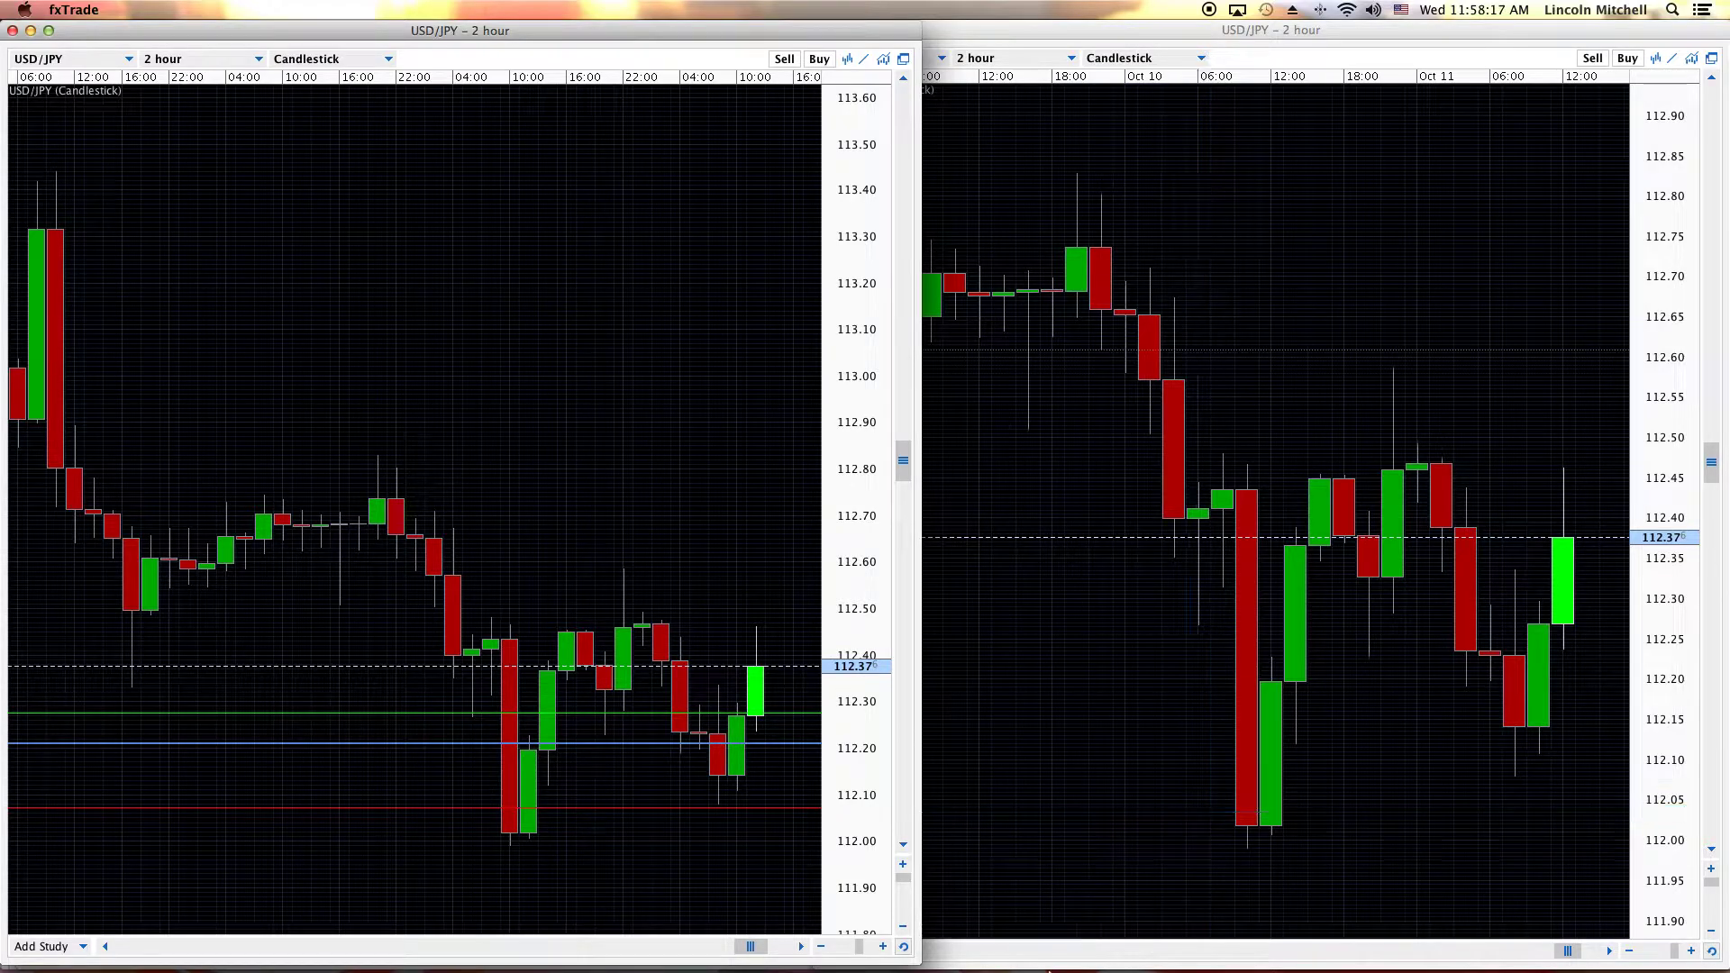
mouse_move(1050, 966)
left_click(965, 915)
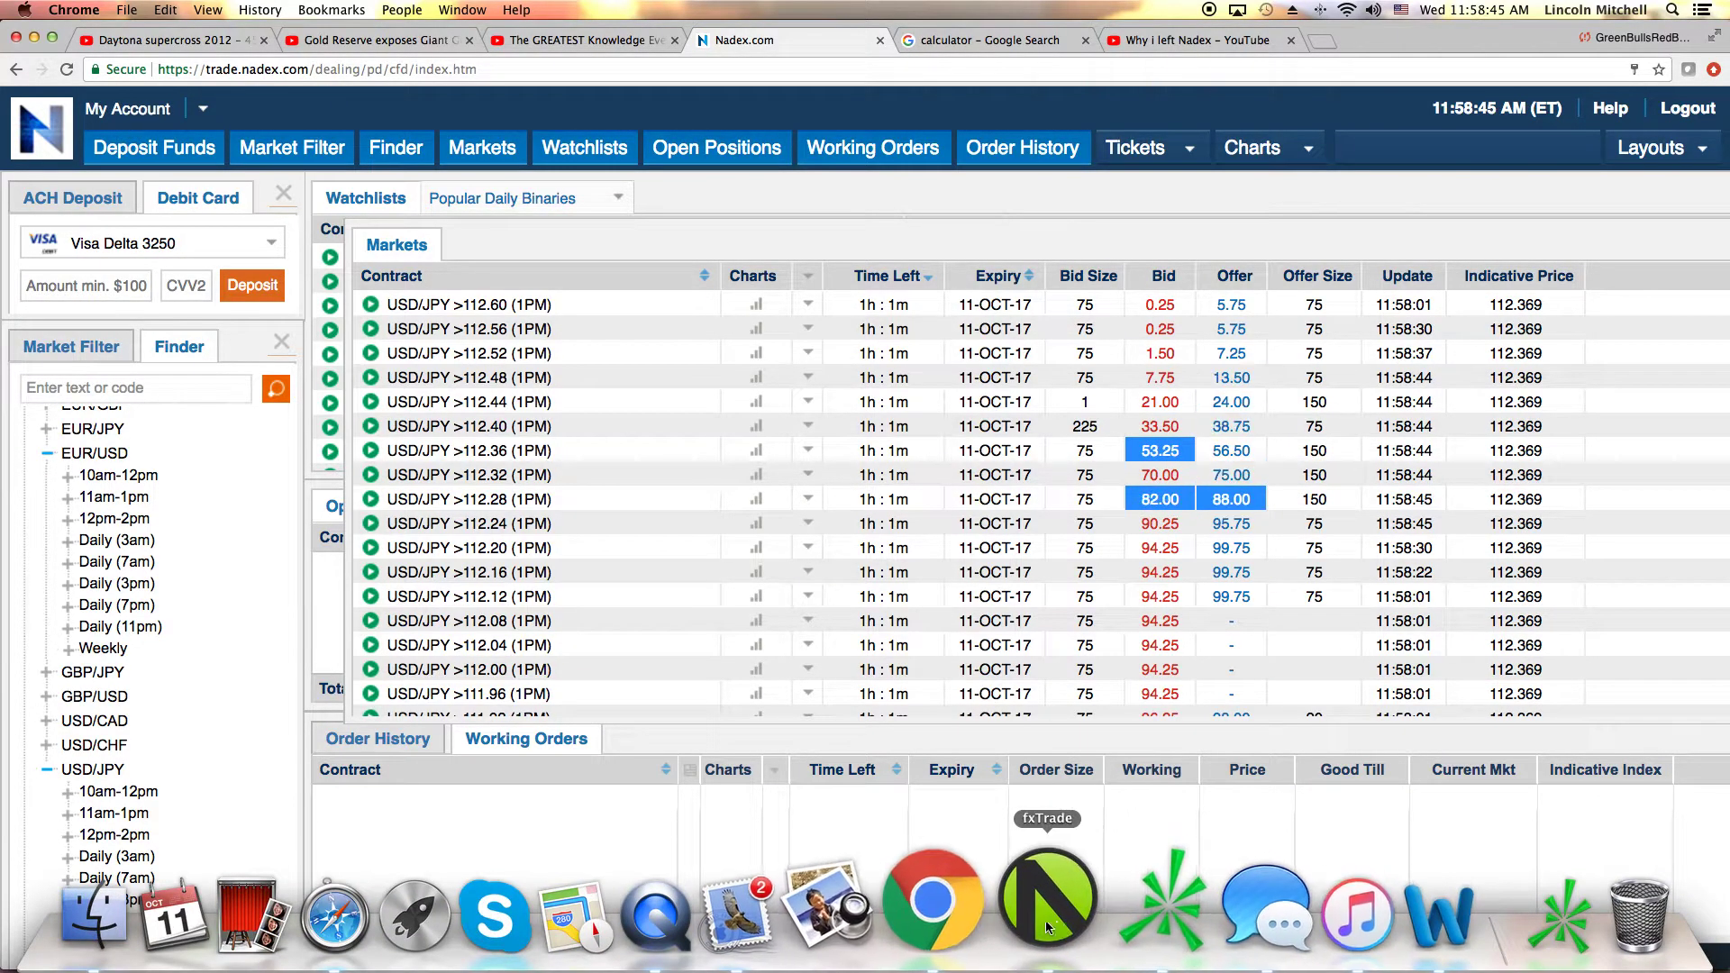
left_click(1093, 897)
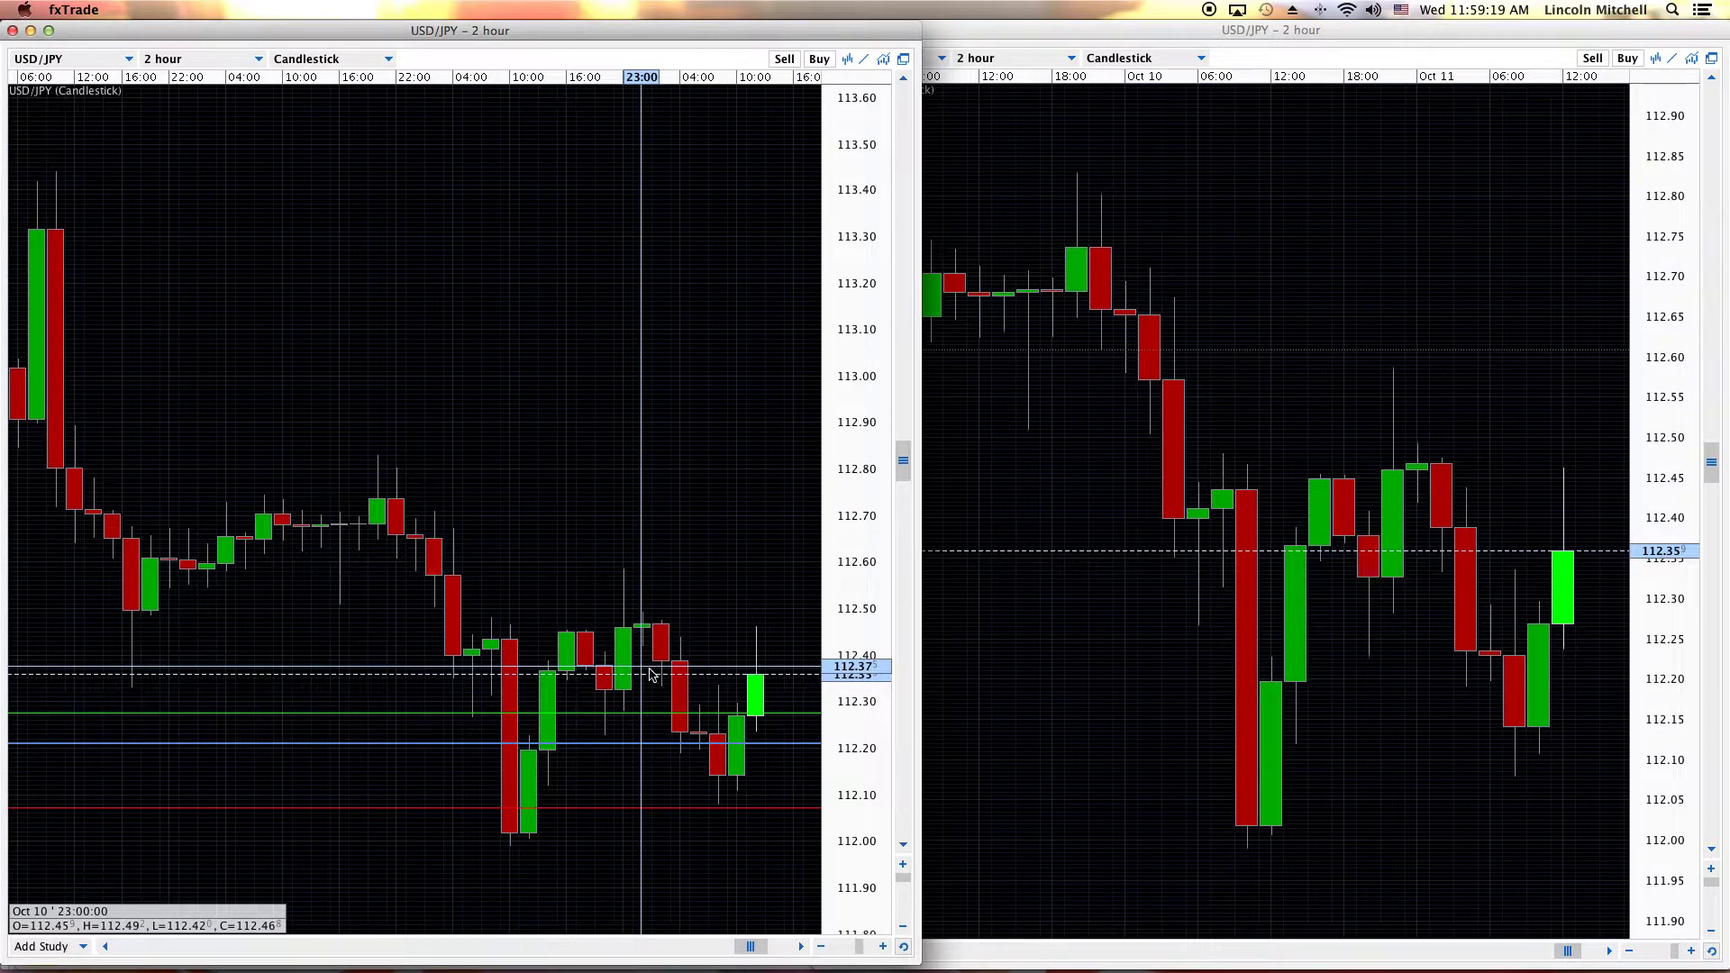
- Review the bid and offer prices of the USD/JPY (1PM) contracts on Nadex against the current candle, ending in fxTrade
mouse_move(1009, 969)
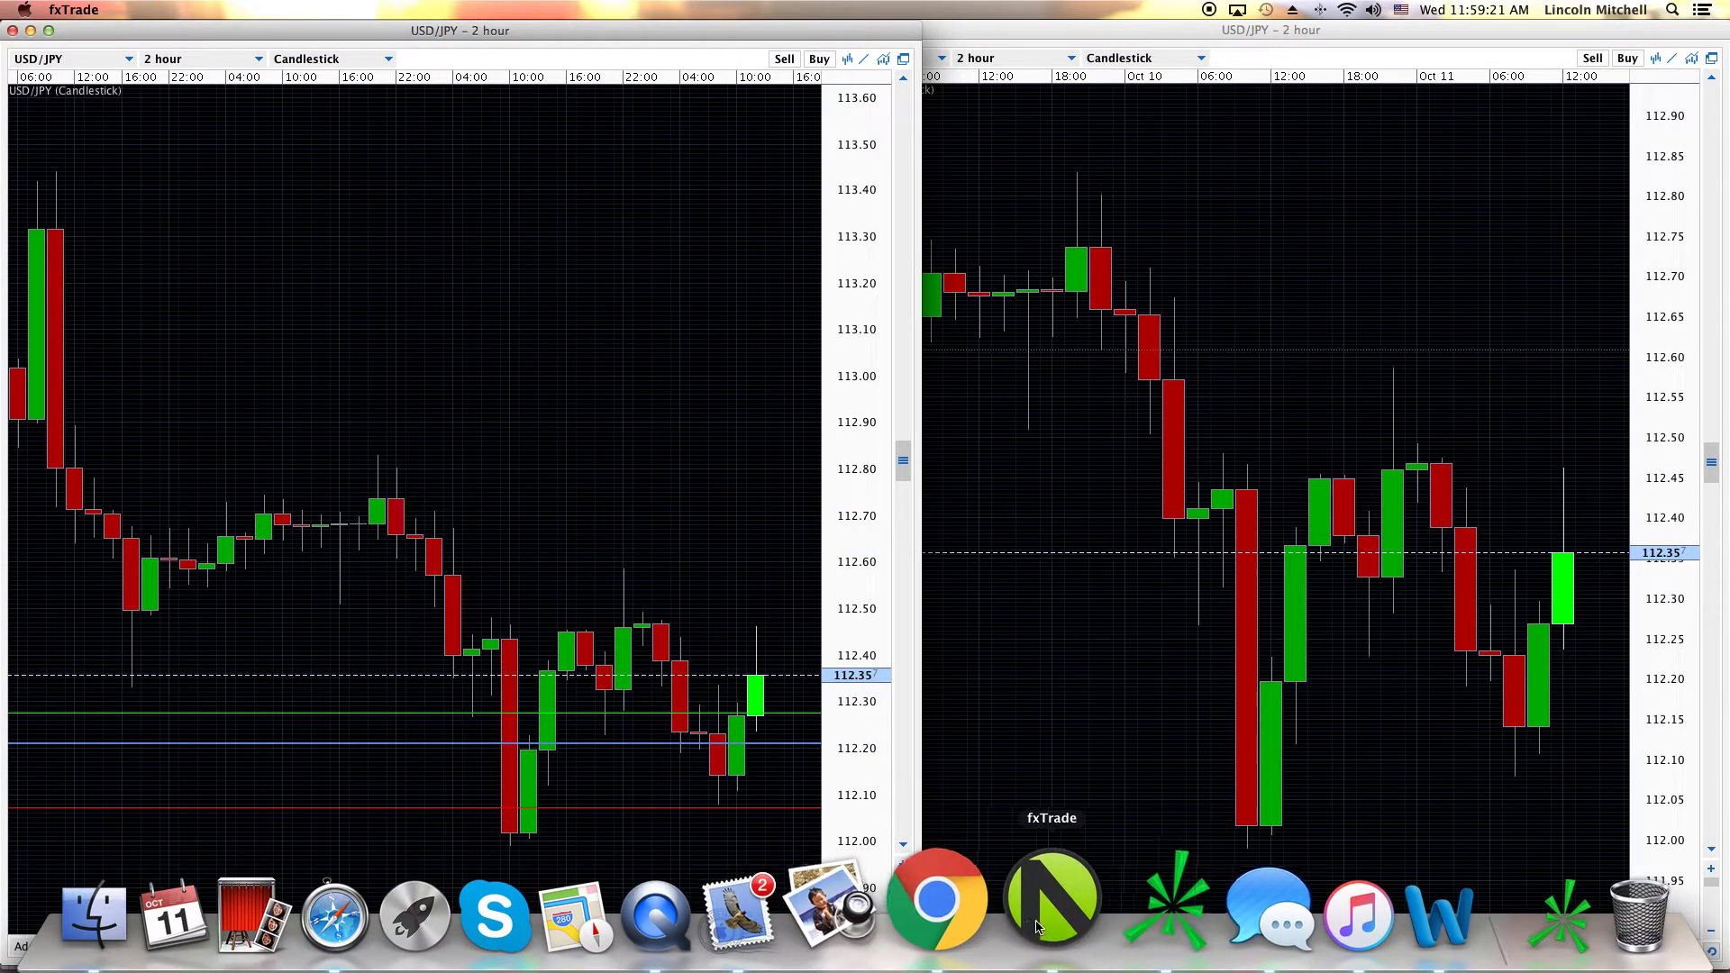
left_click(937, 899)
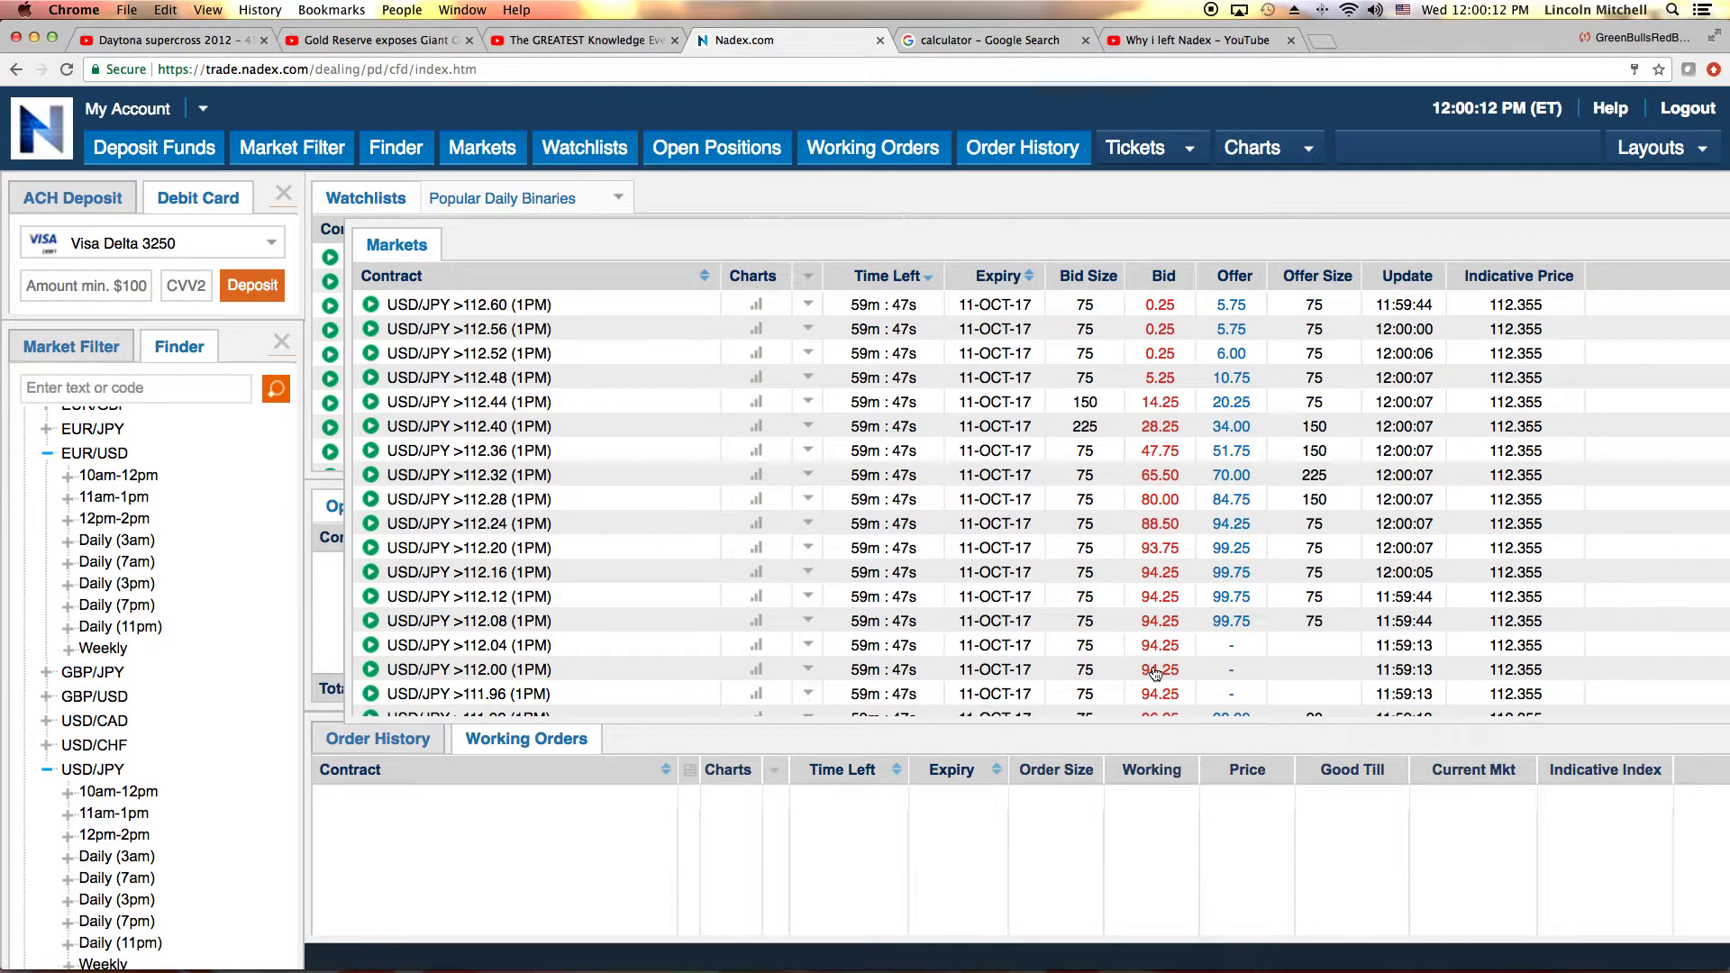
mouse_move(1049, 964)
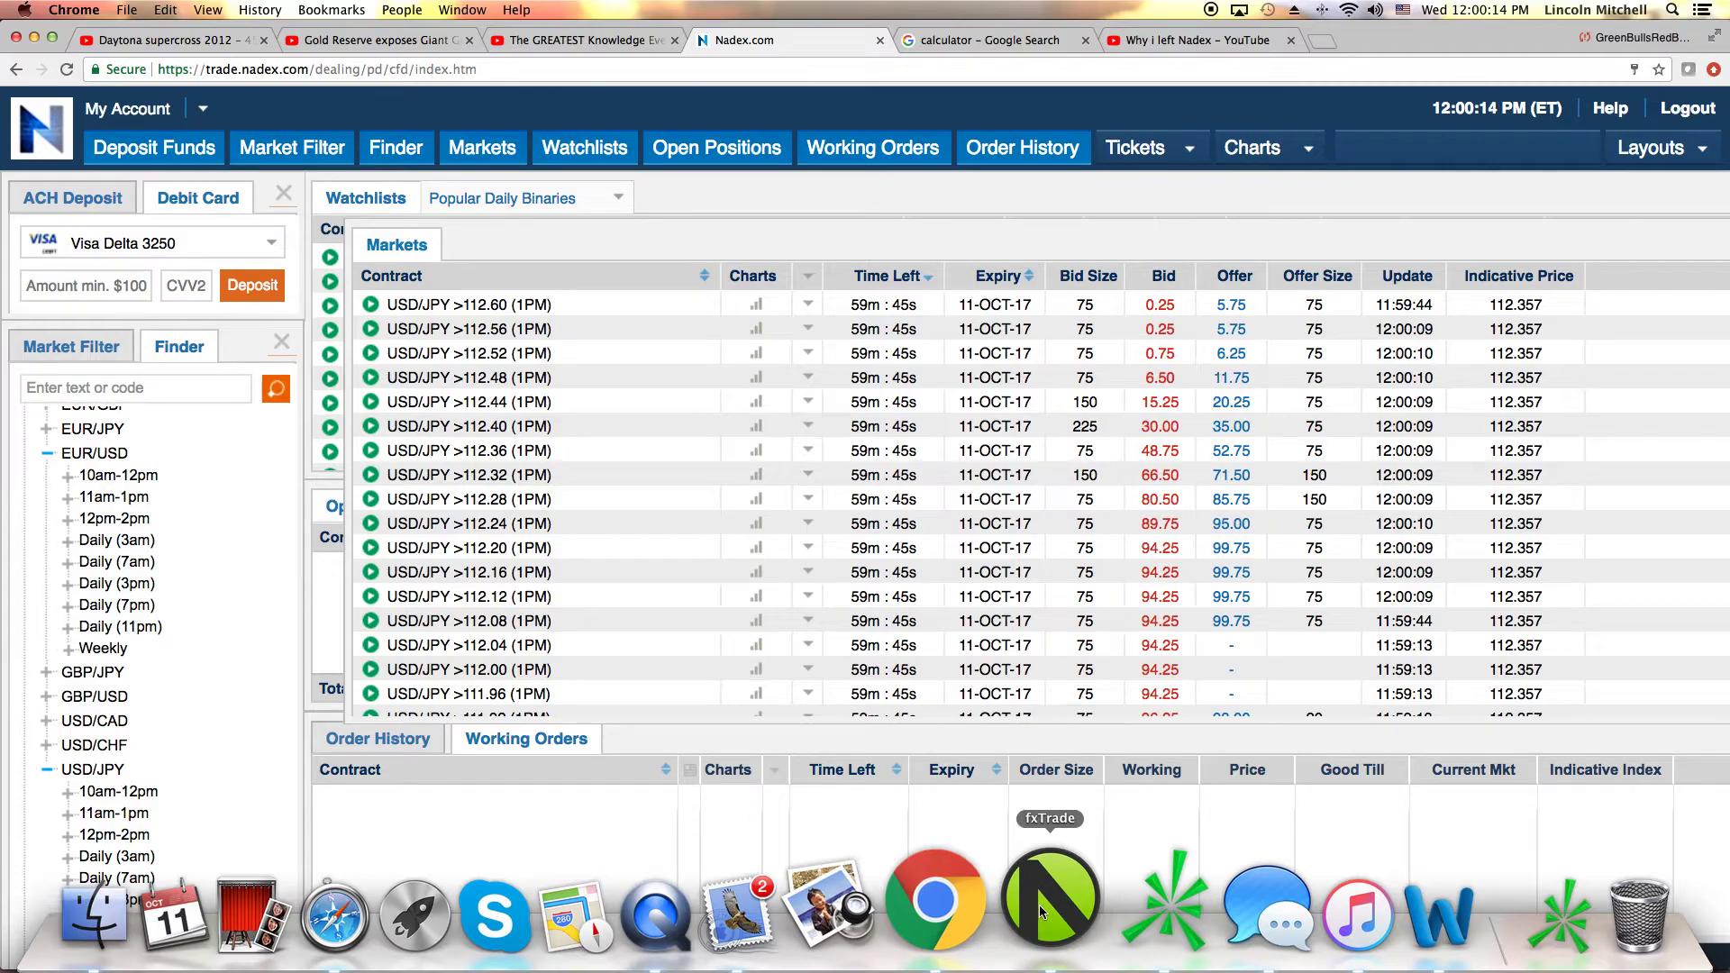
left_click(1042, 912)
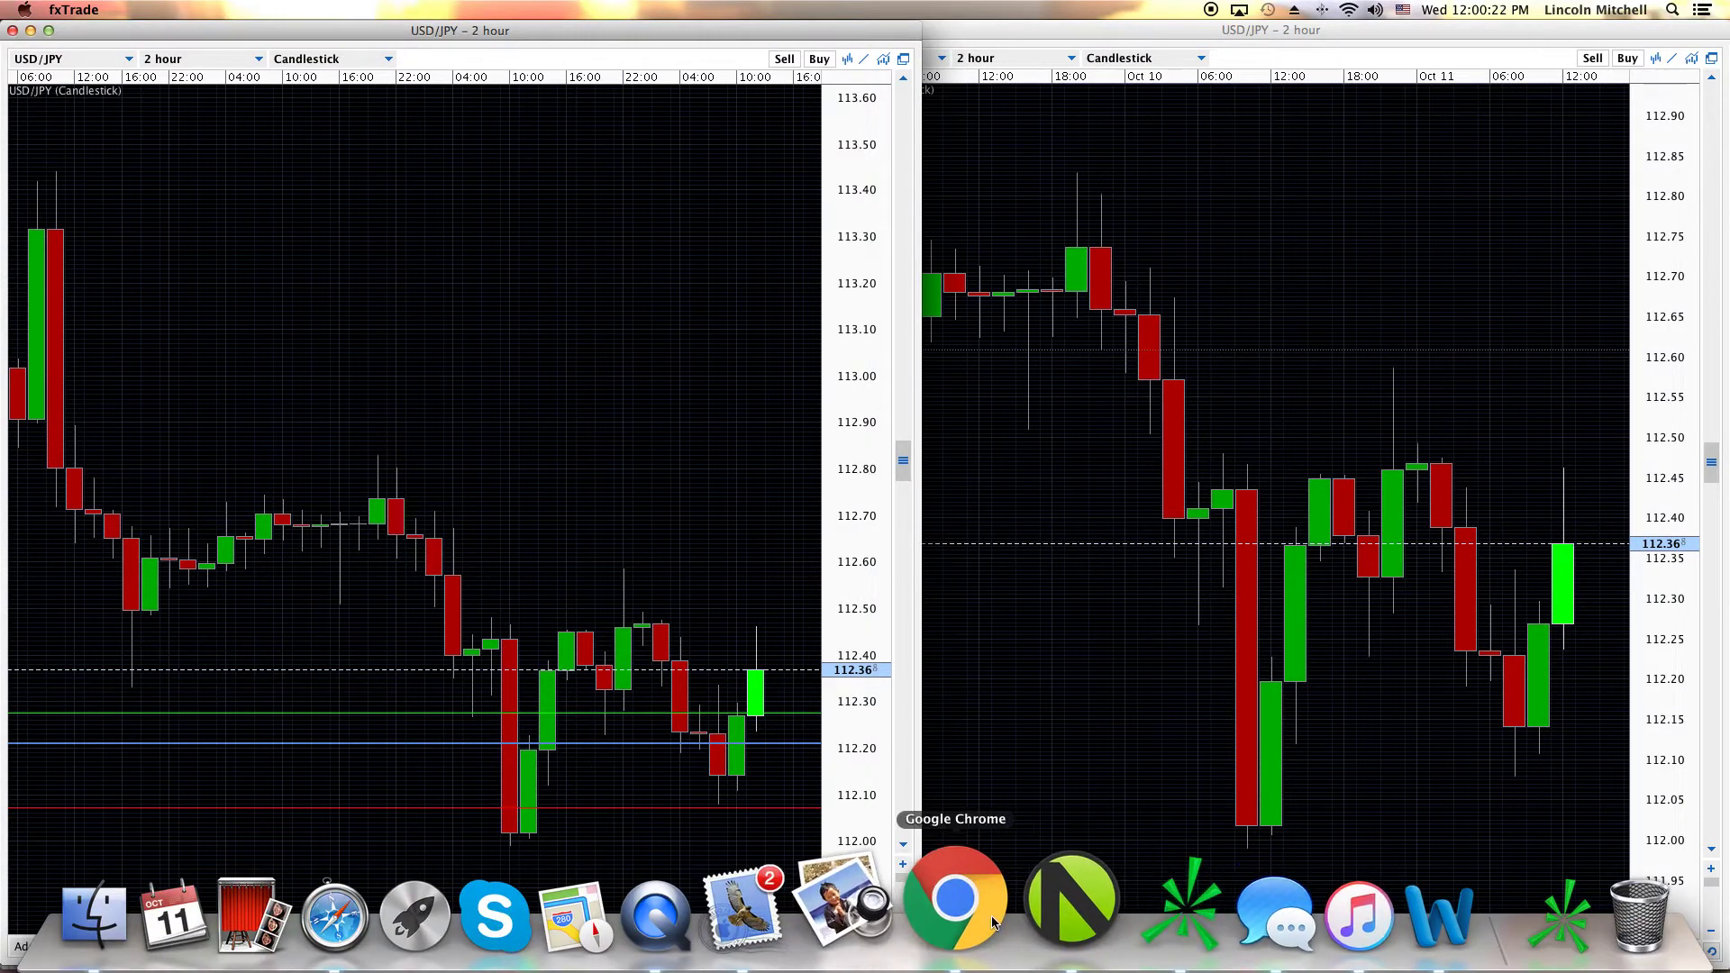
left_click(937, 905)
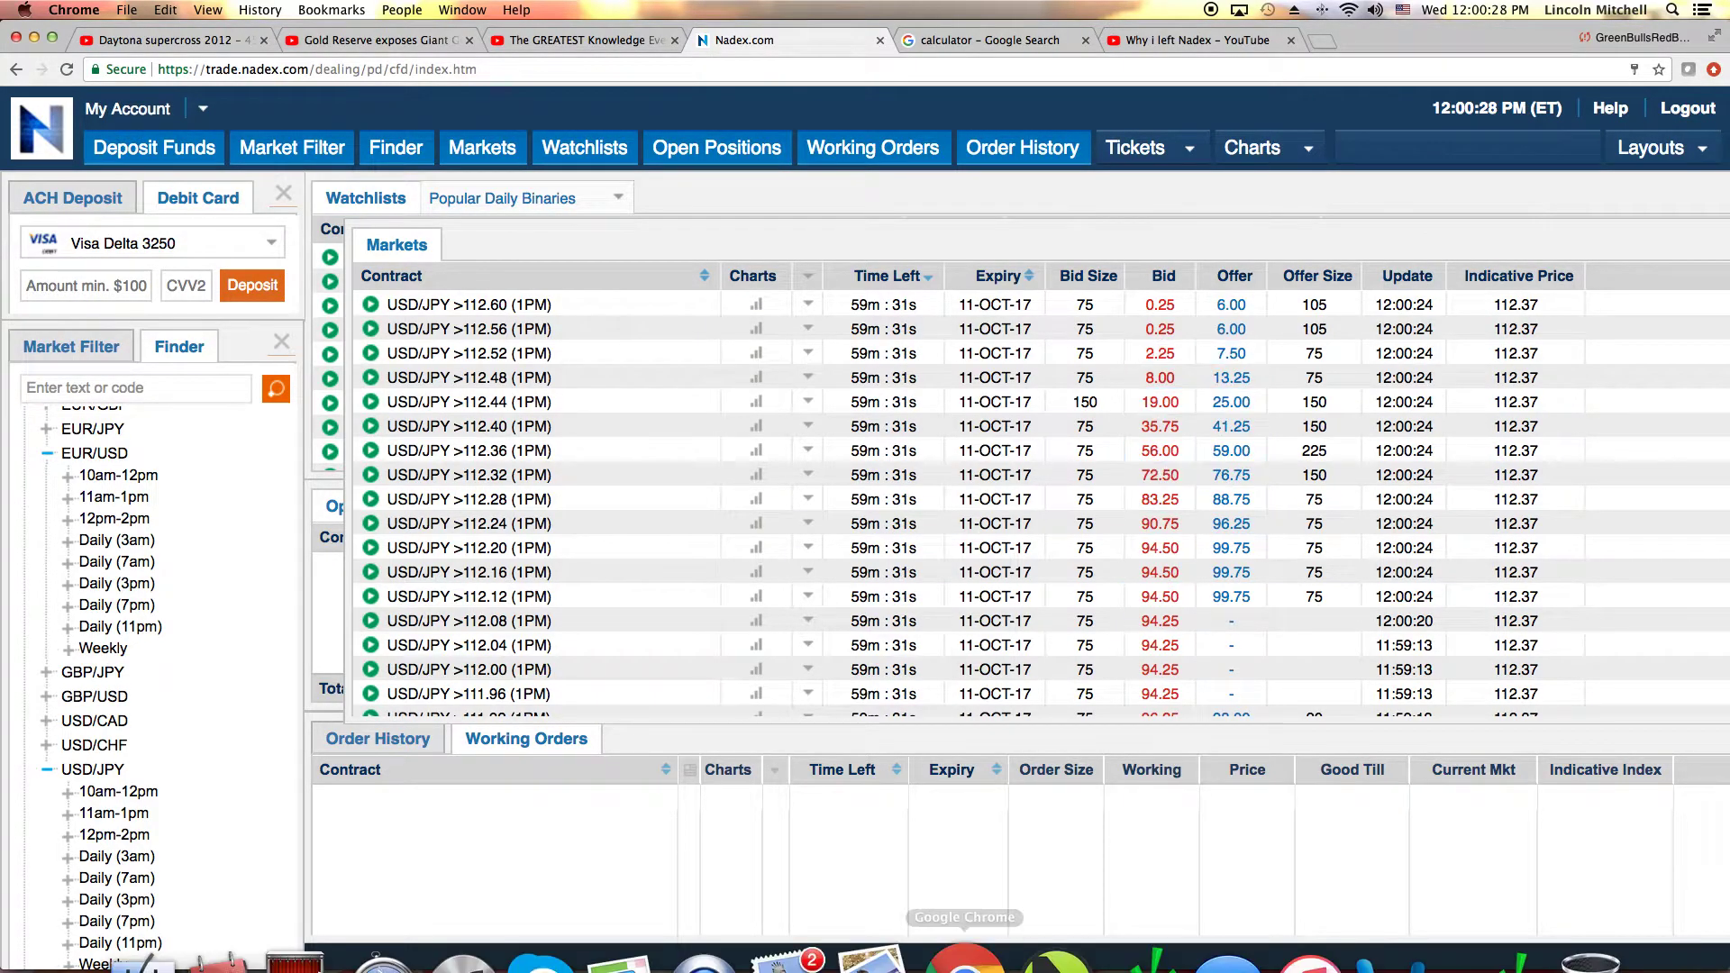
mouse_move(994, 933)
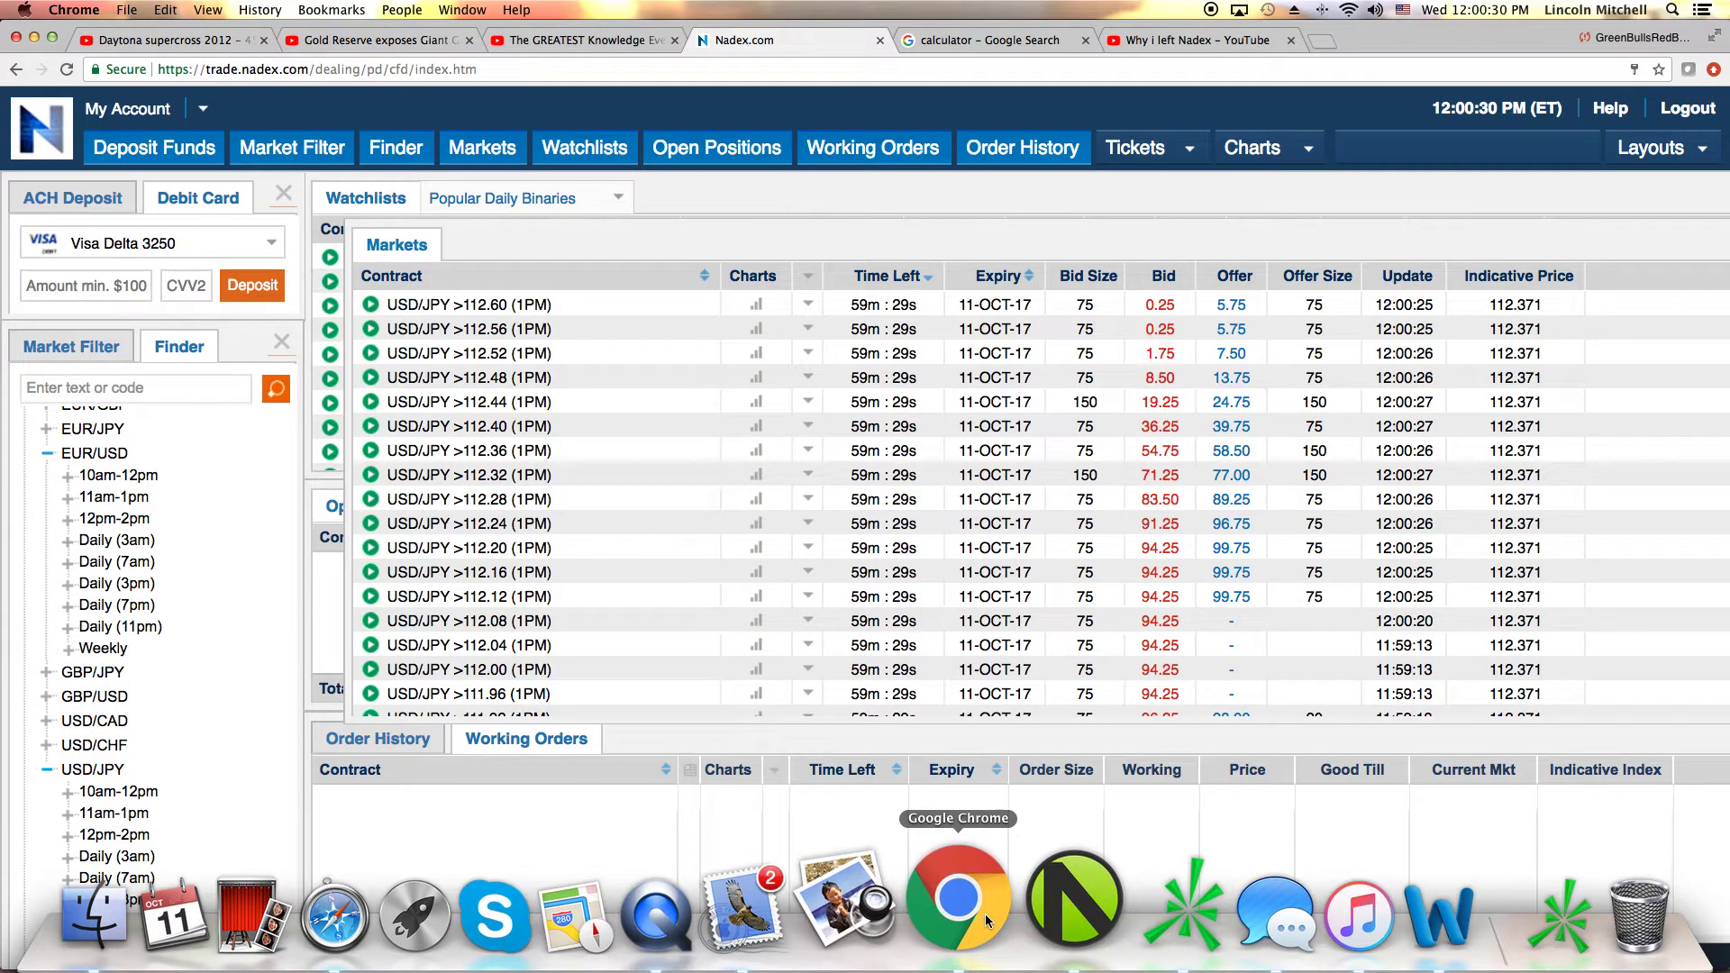
left_click(1072, 901)
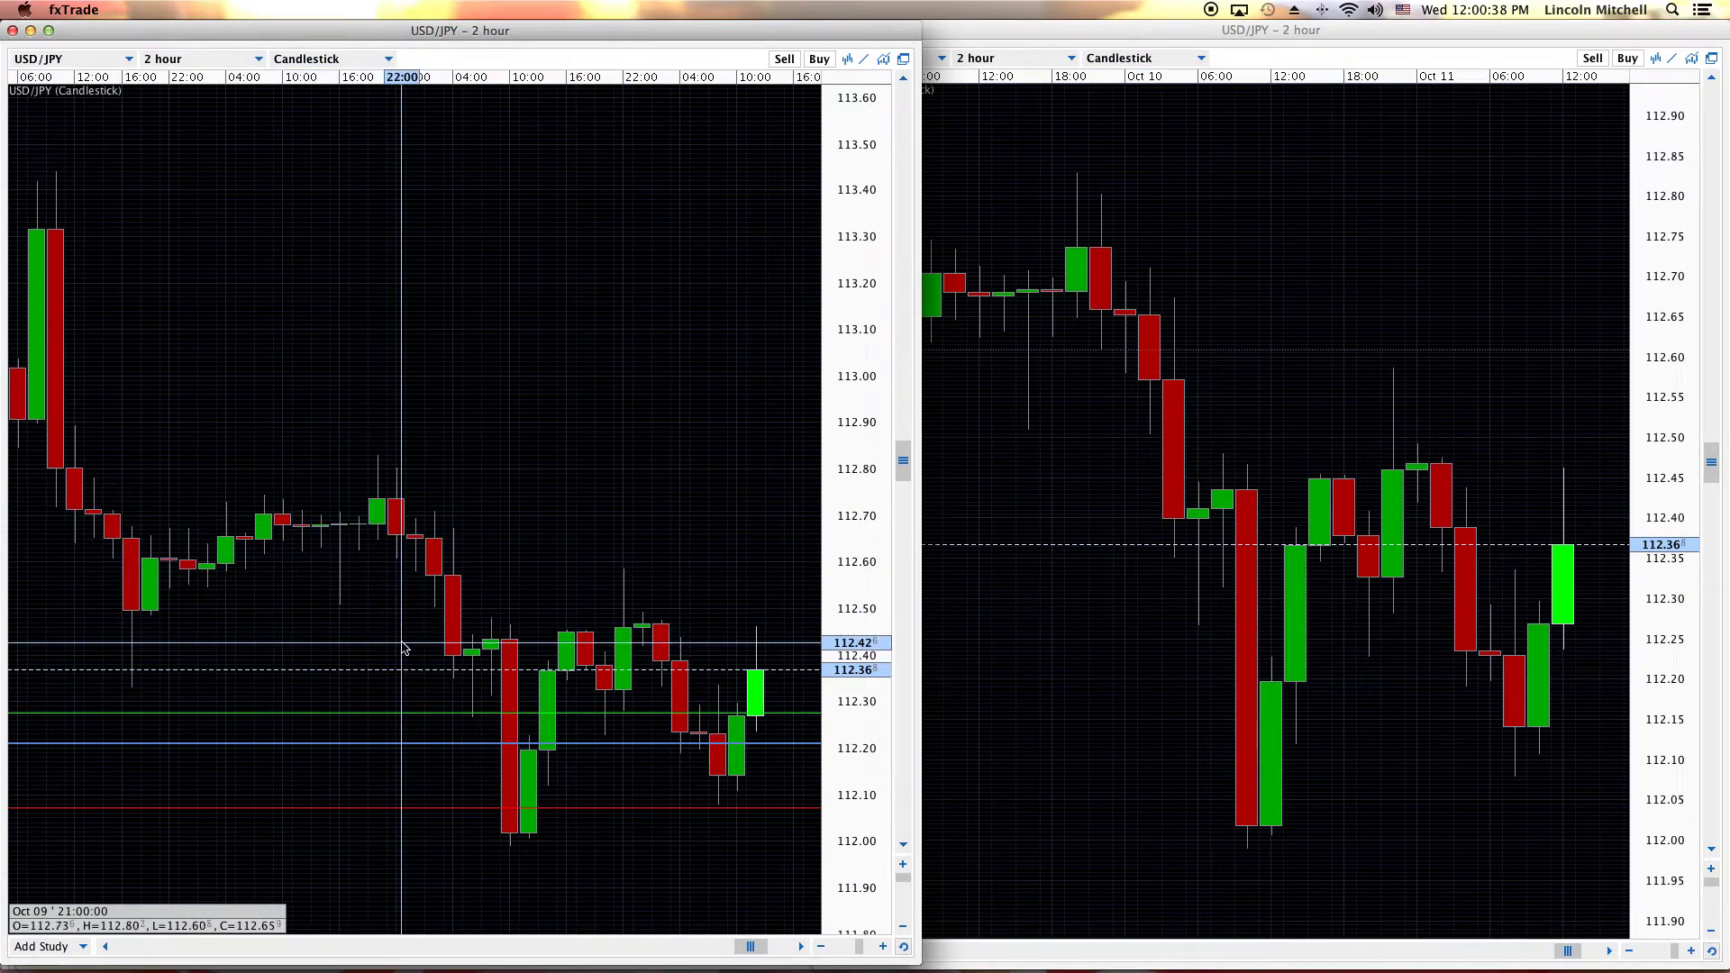
- Move the blue trendline up to about 112.68 on the USD/JPY 2-hour chart
right_click(422, 744)
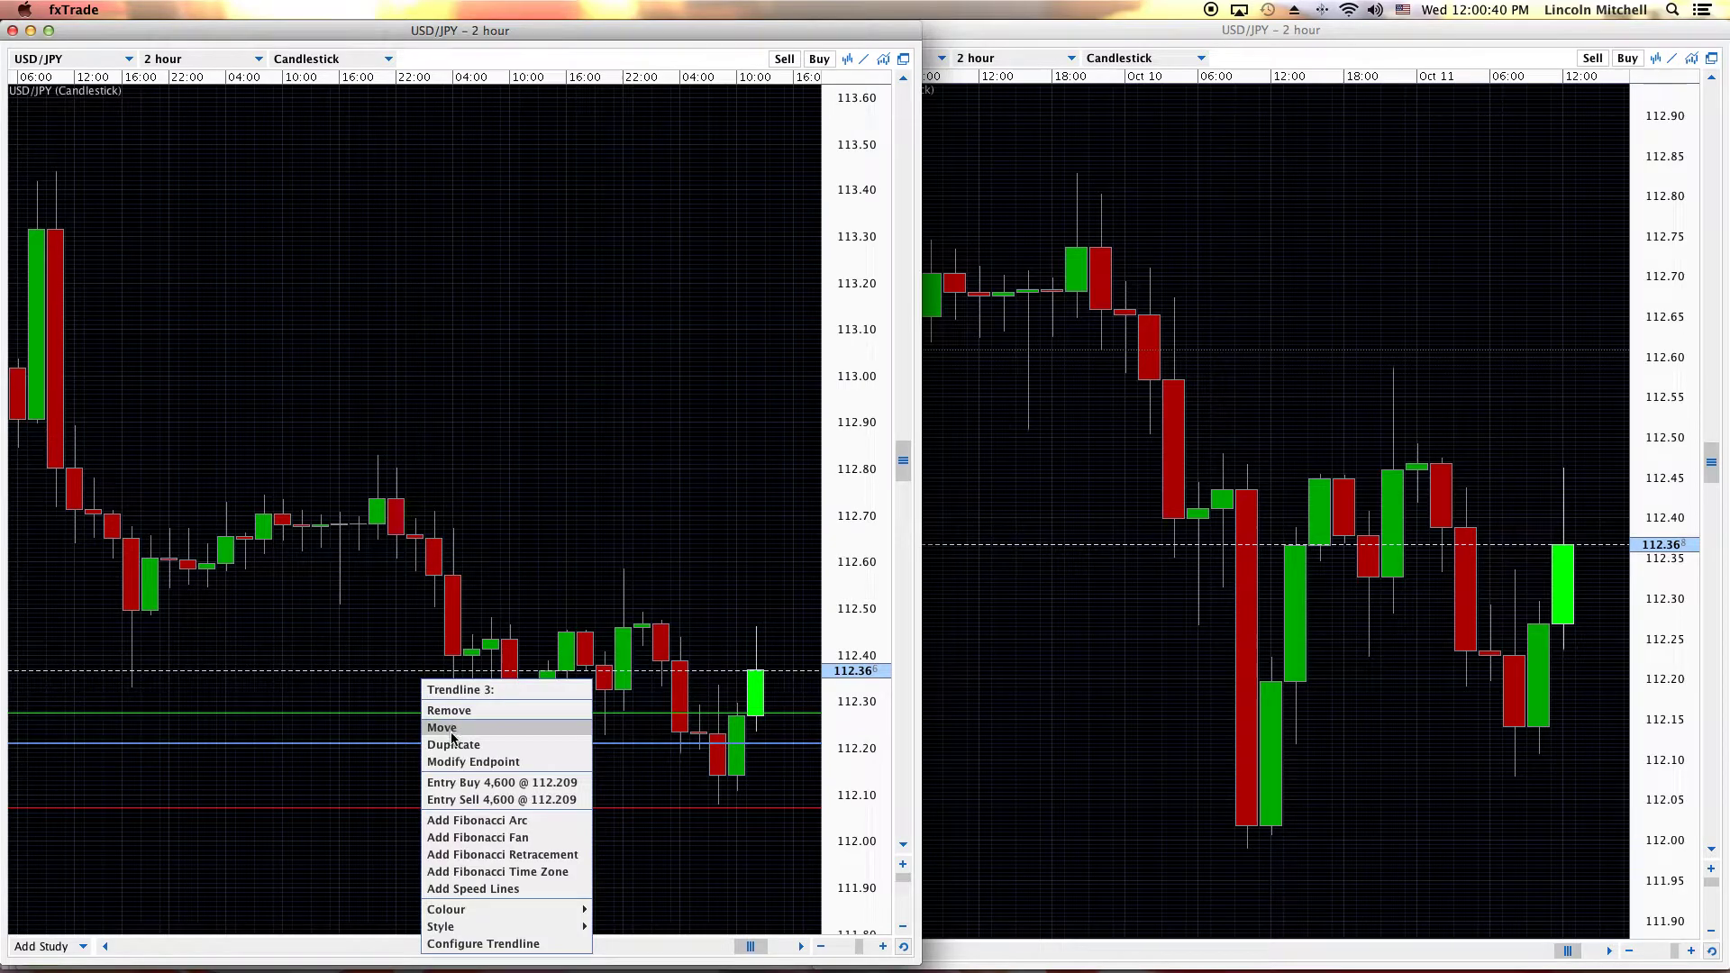
left_click(441, 727)
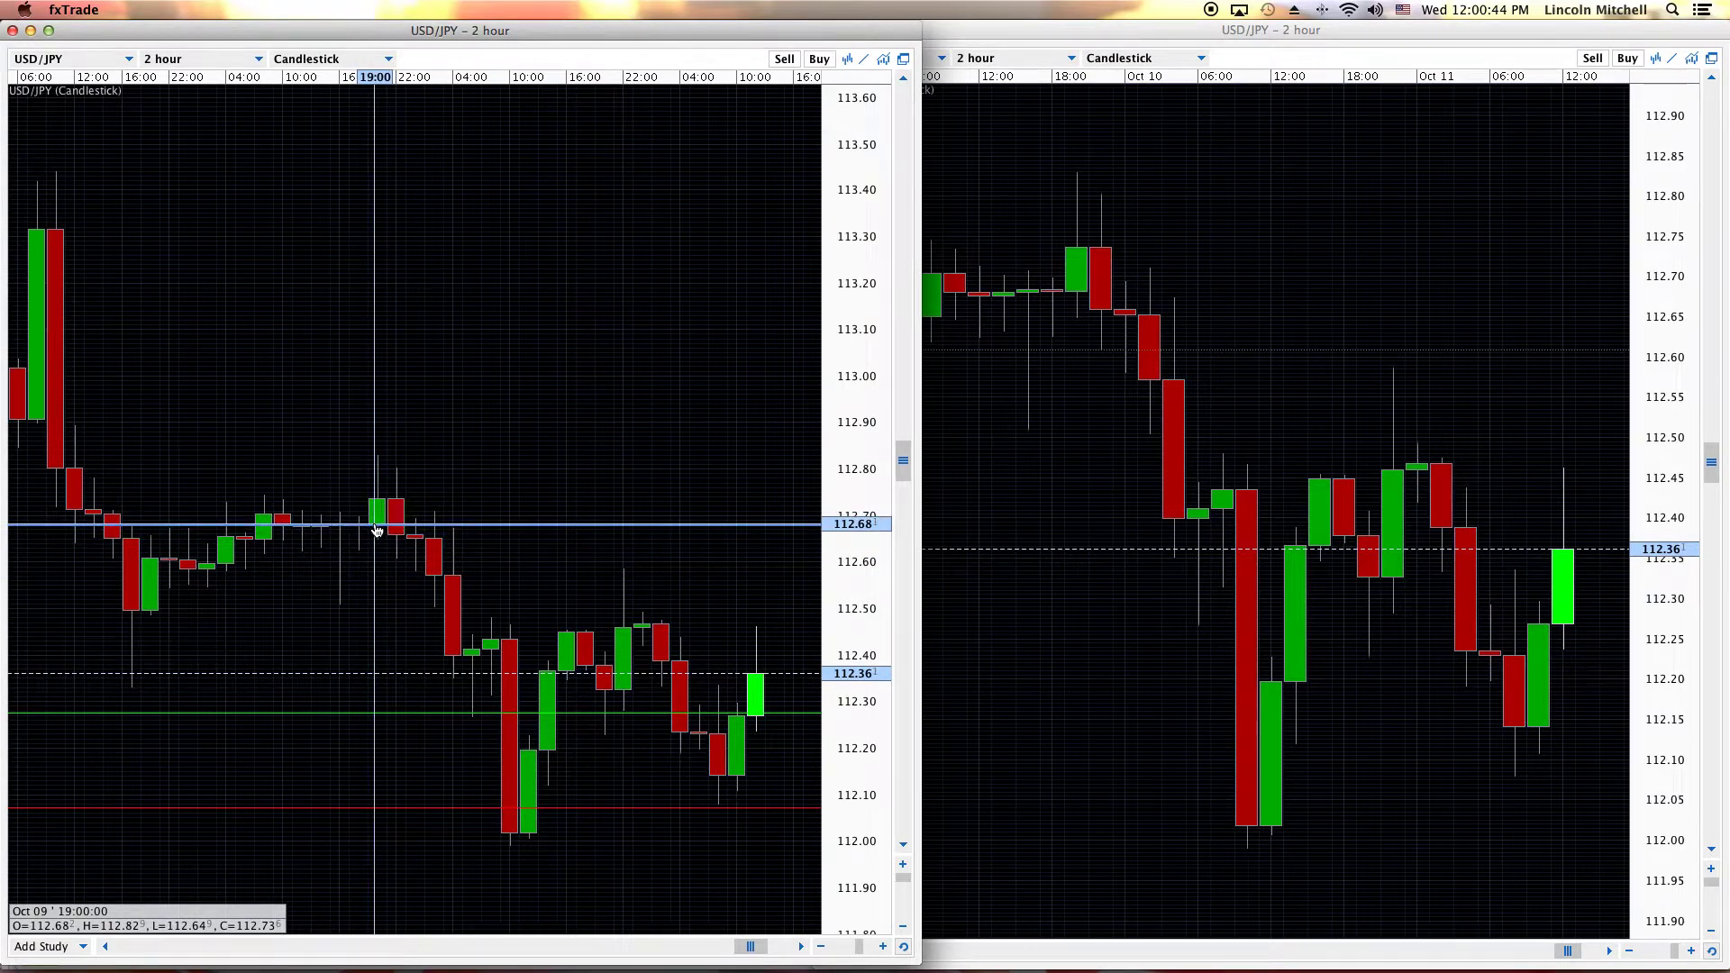
left_click(406, 704)
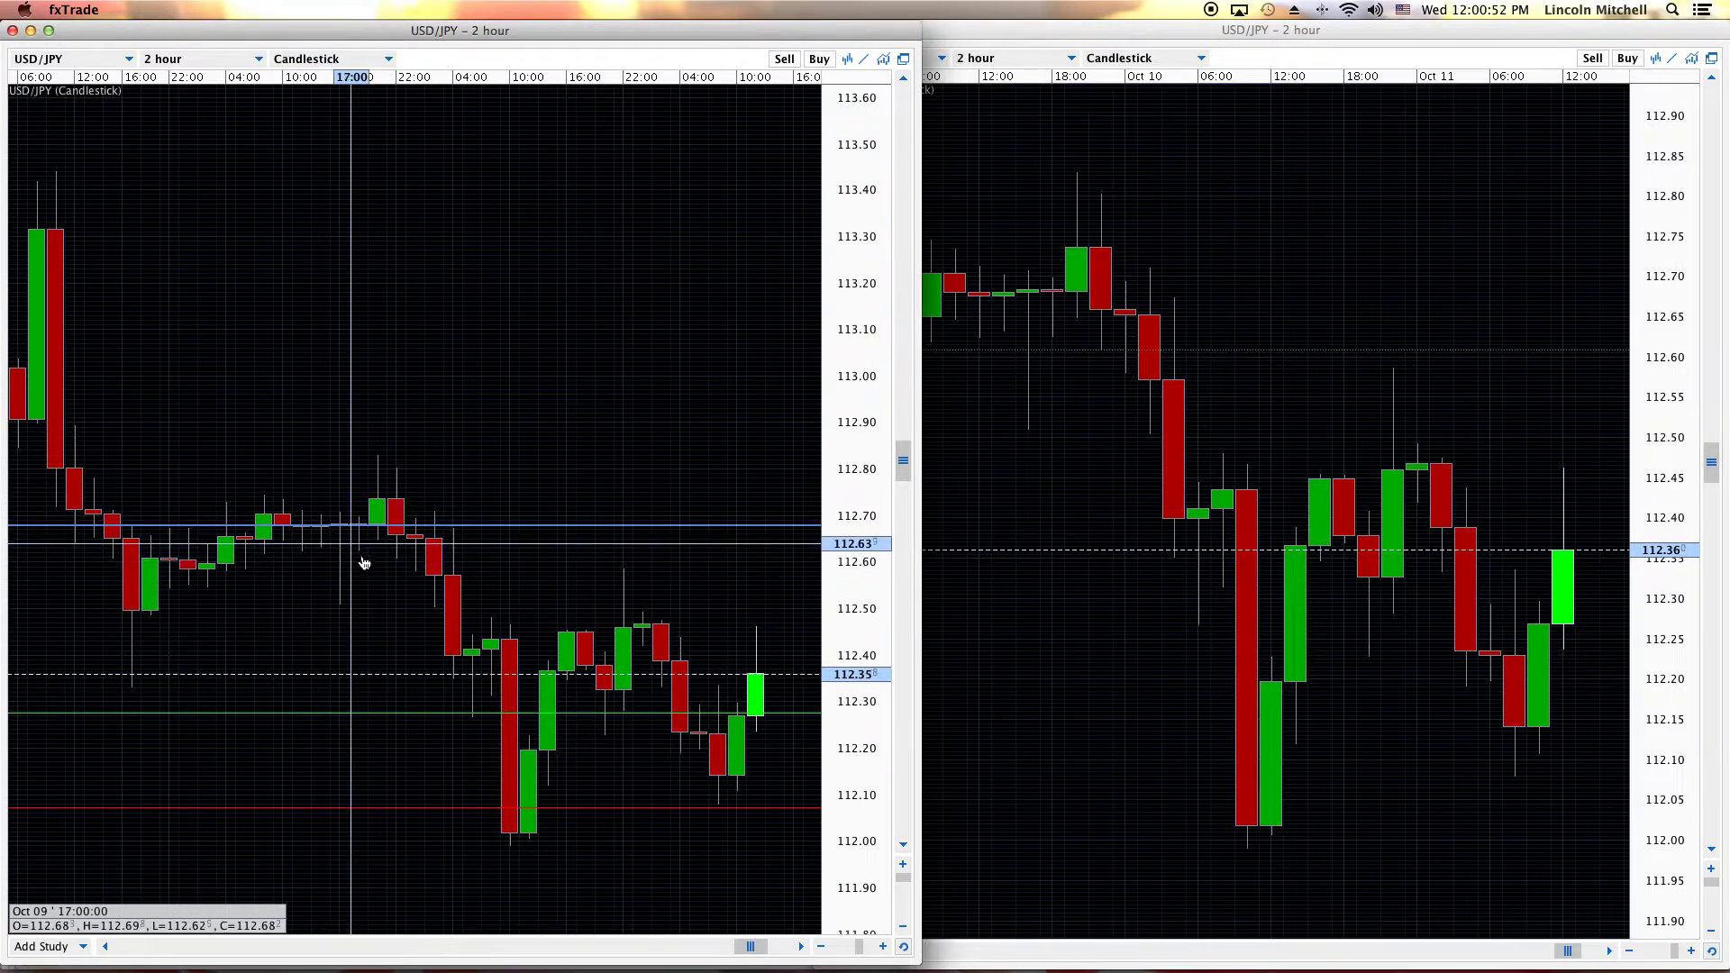
- Move the green trendline above the blue one, to about 112.79
right_click(386, 715)
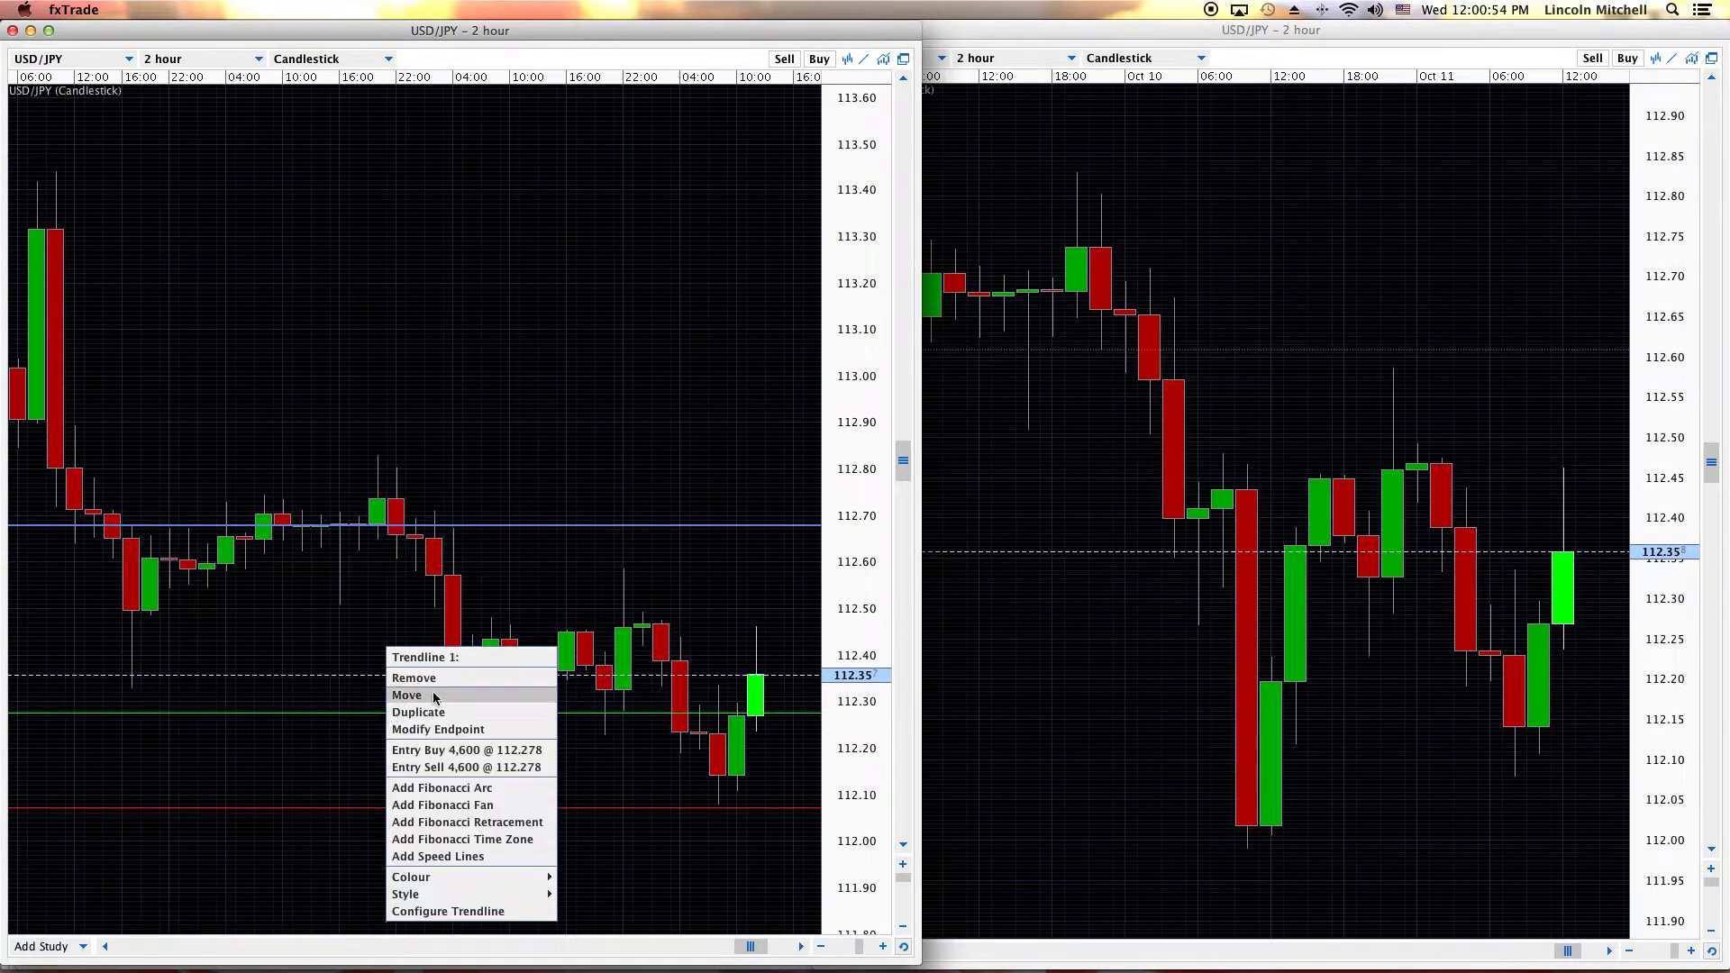
left_click(432, 696)
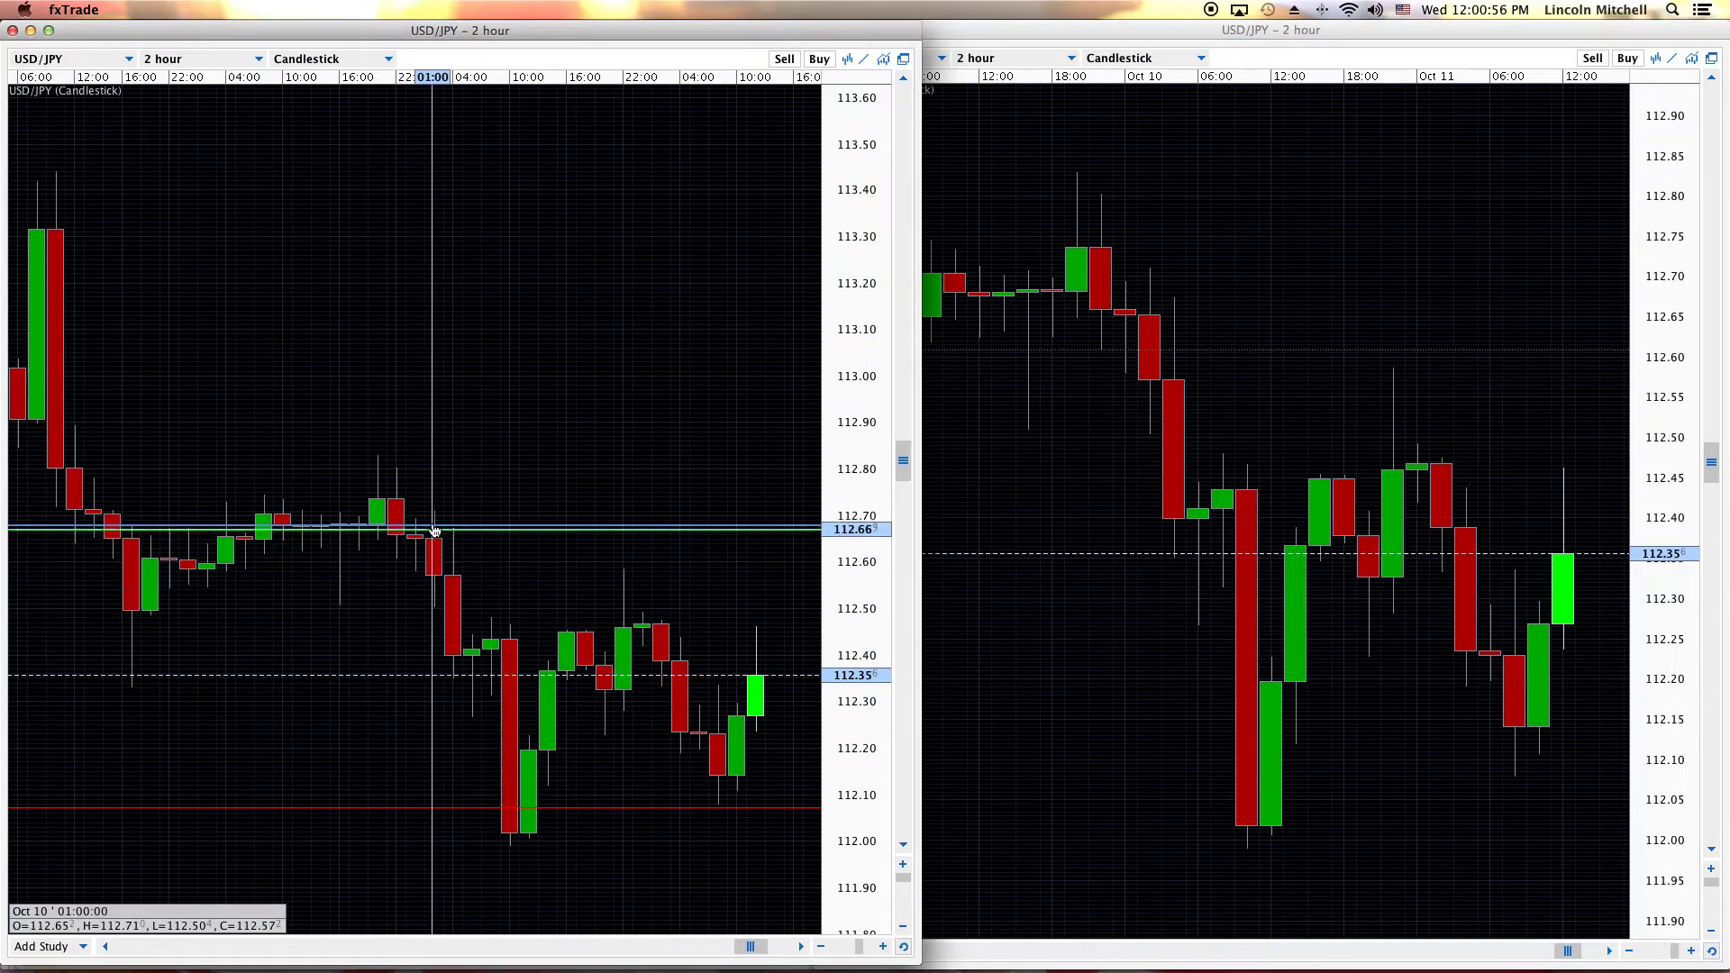
left_click(446, 472)
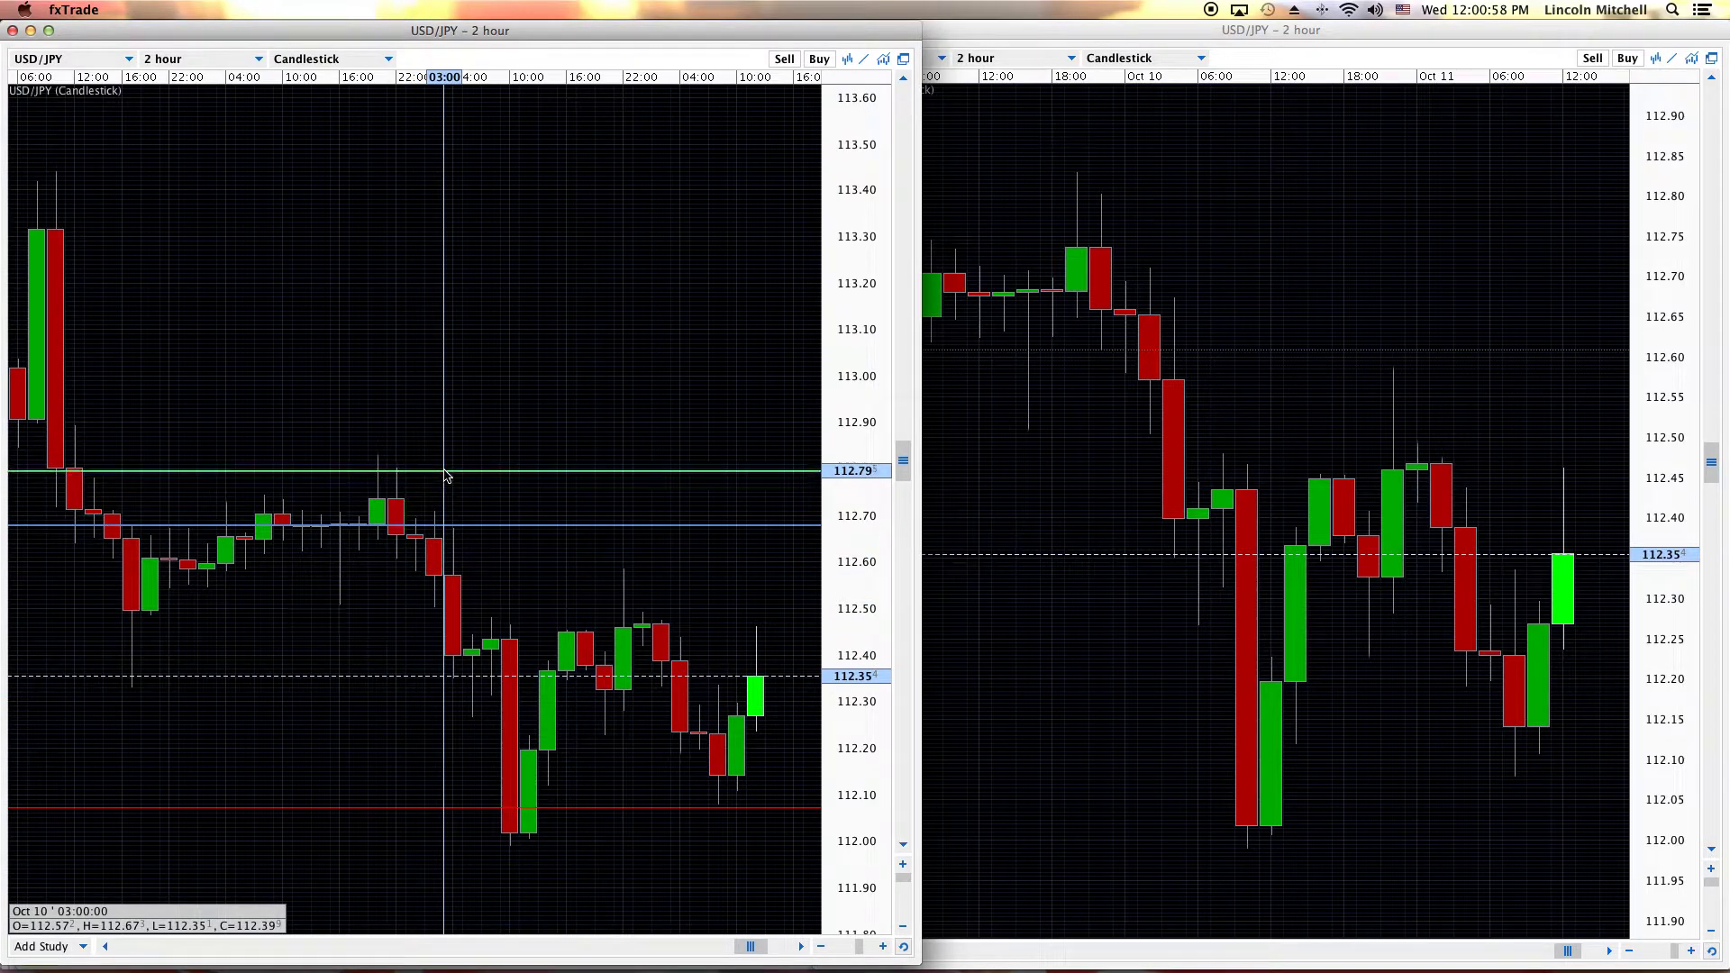
- Move the red trendline up to about 112.48, below the blue line
right_click(442, 809)
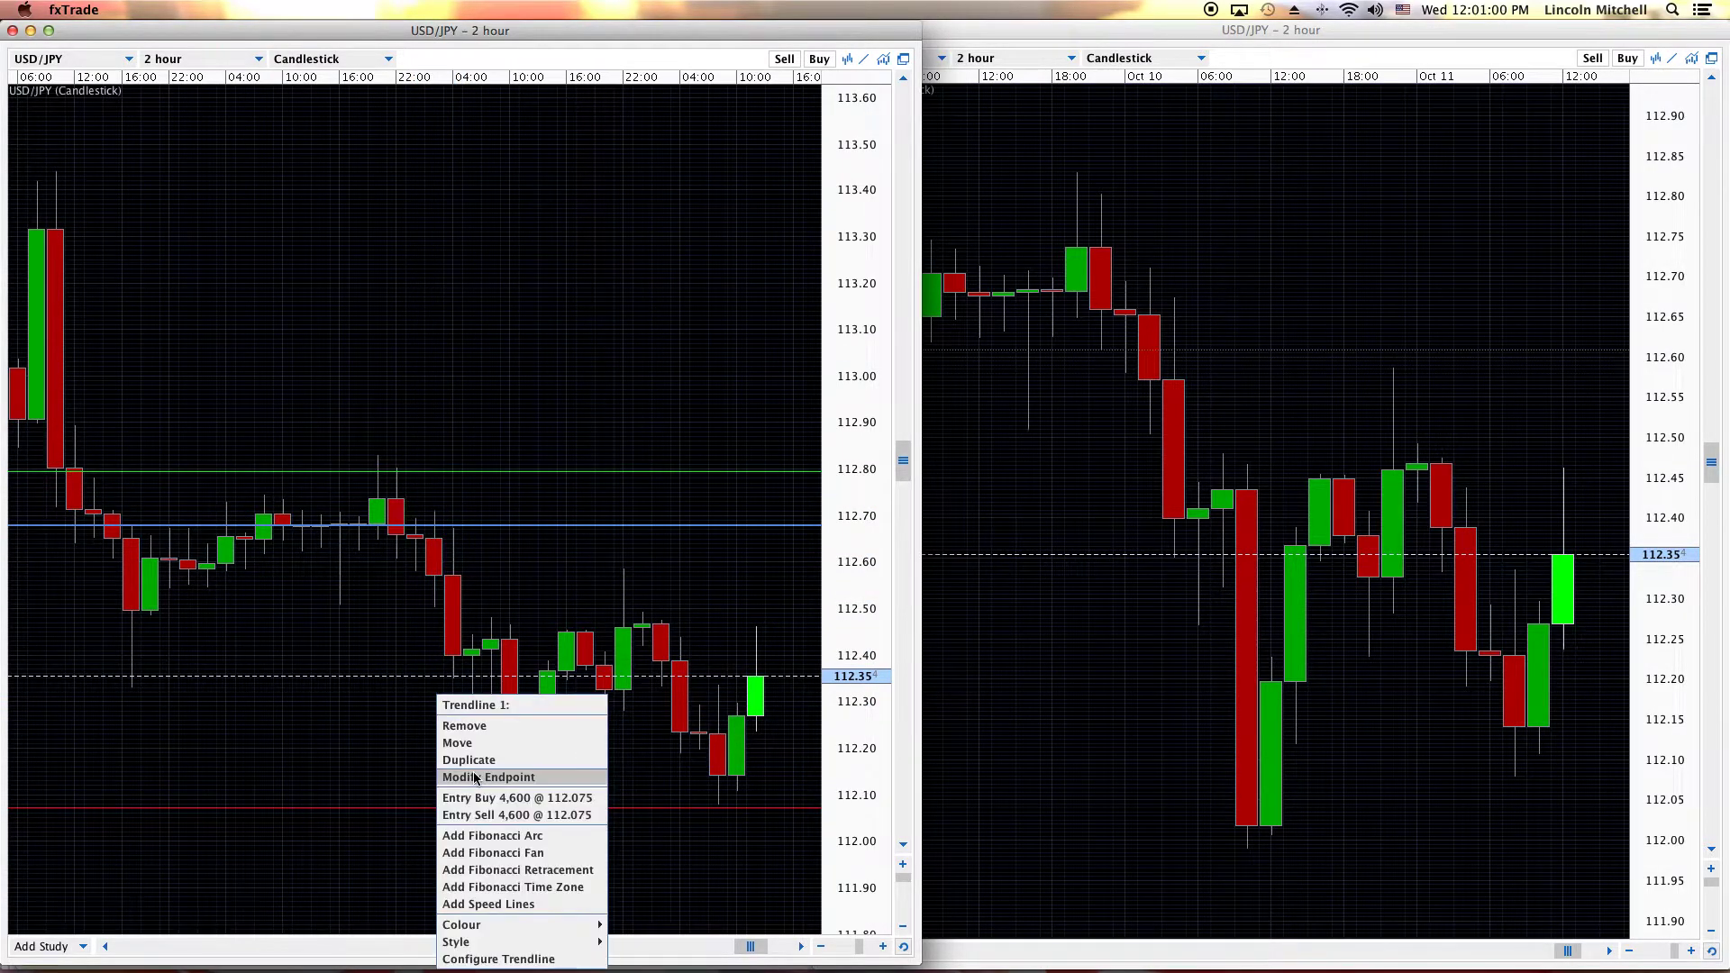
left_click(442, 737)
left_click(441, 616)
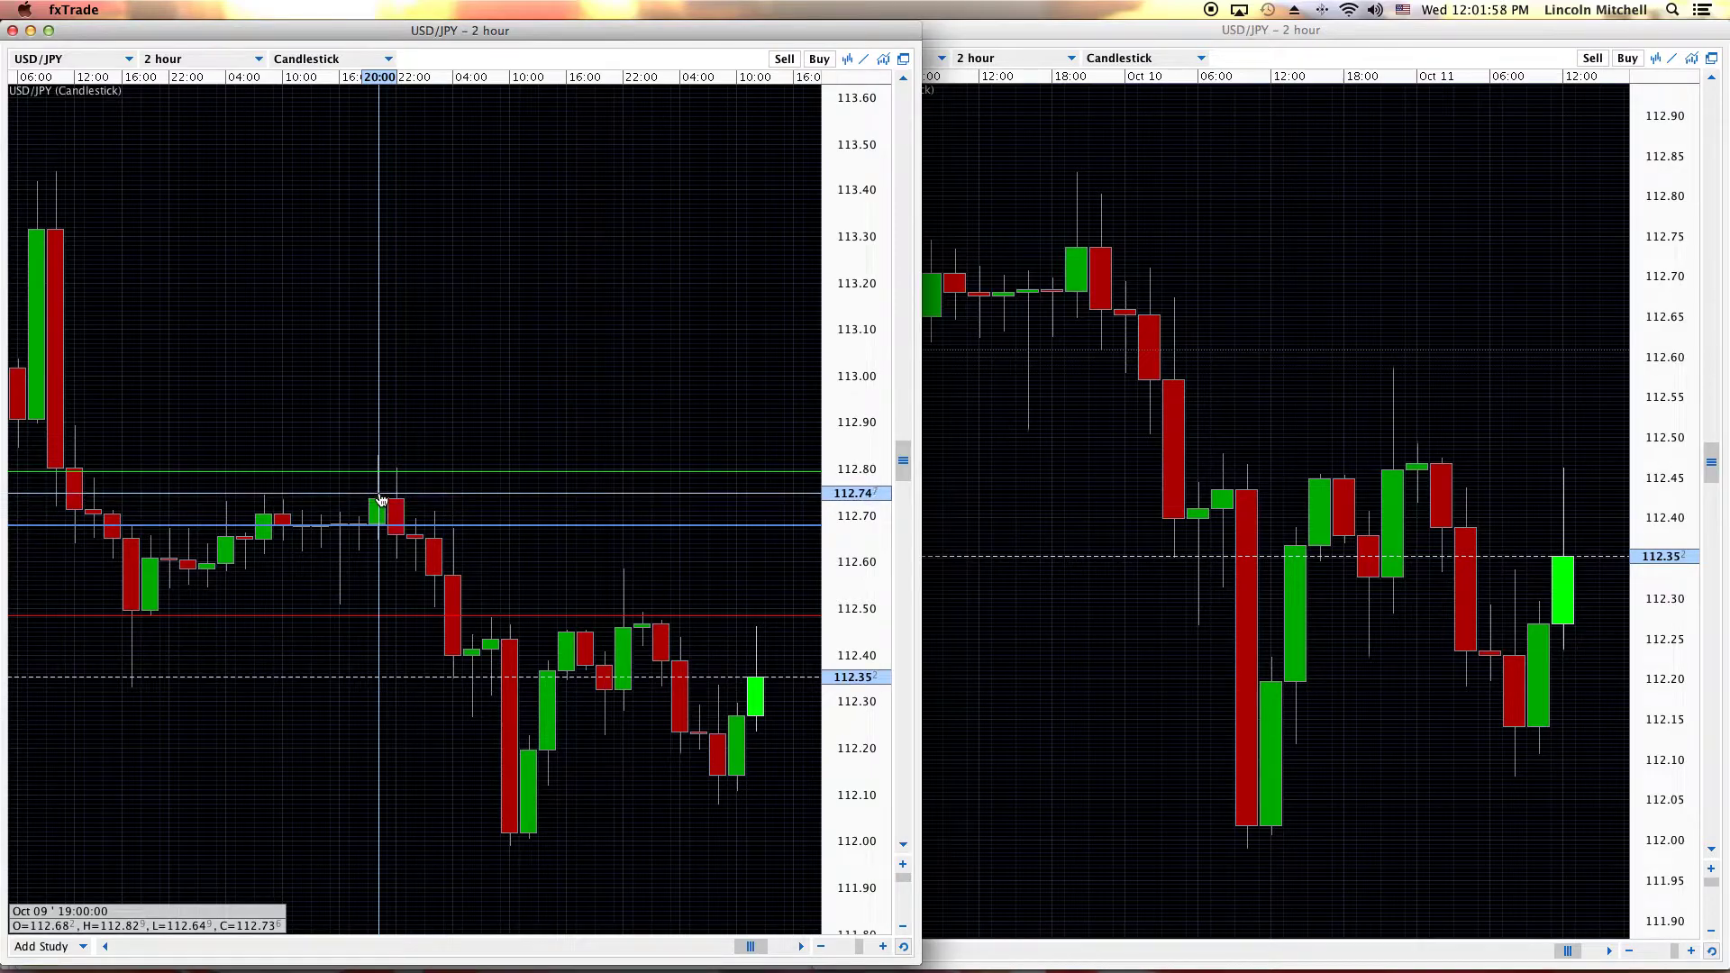
- Switch to Nadex in Chrome to check the USD/JPY (1PM) contract prices, and return to the fxTrade chart
mouse_move(793, 968)
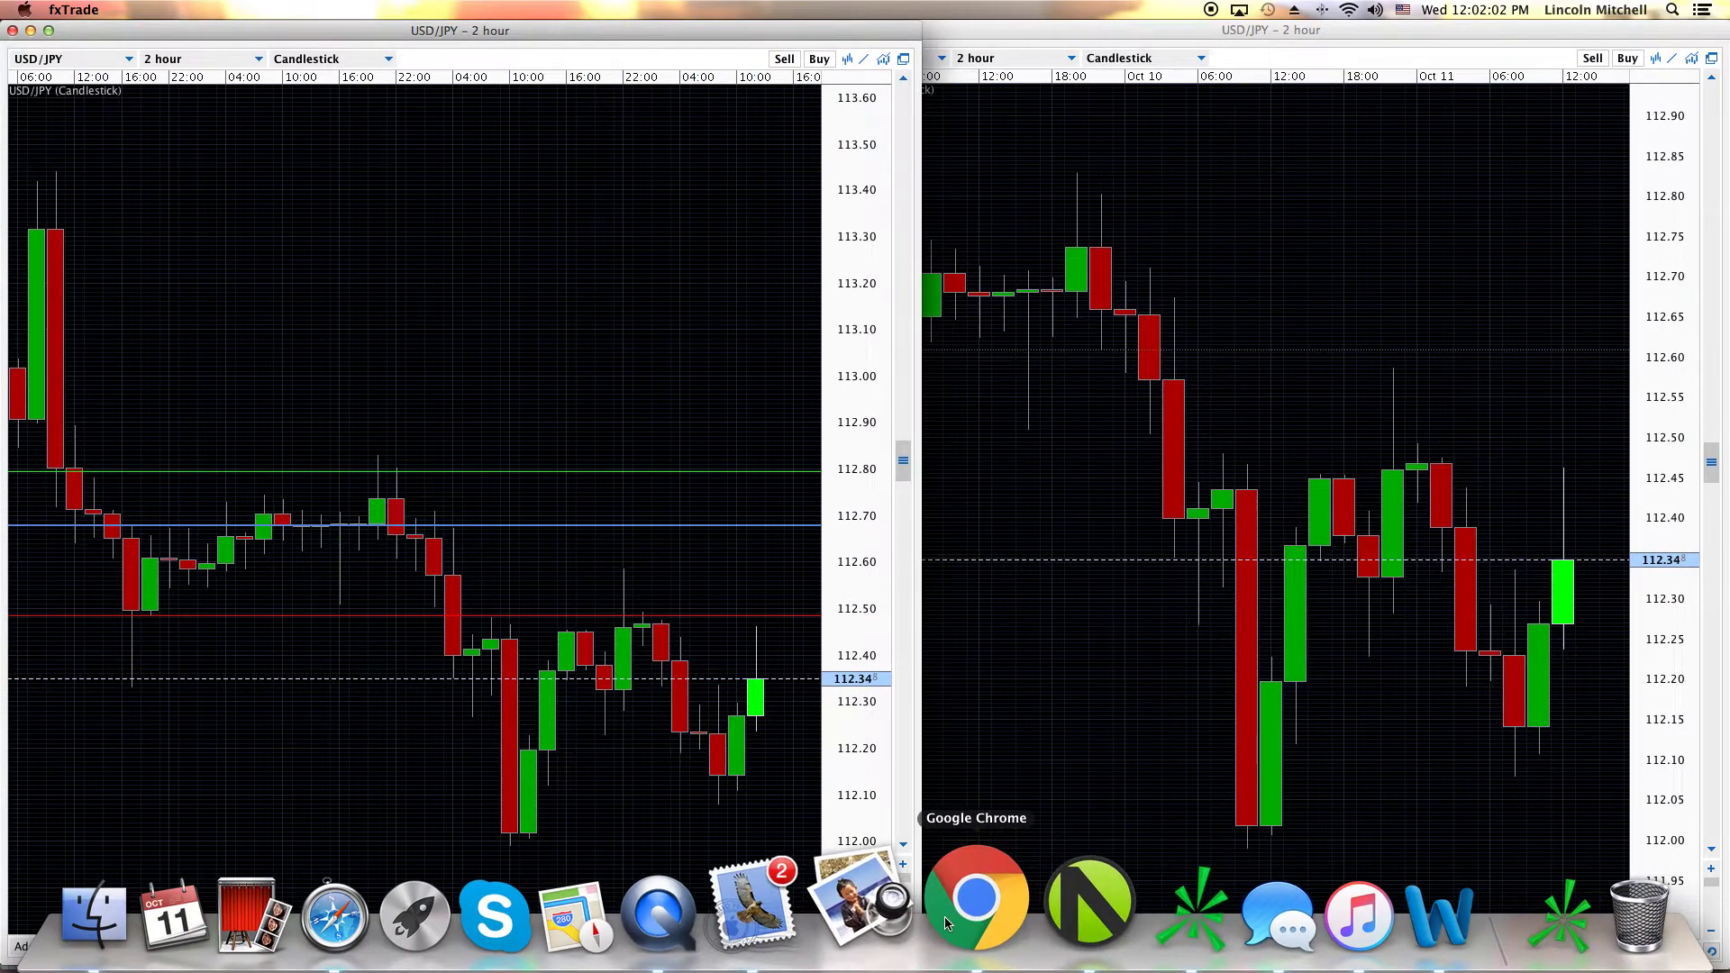
left_click(963, 910)
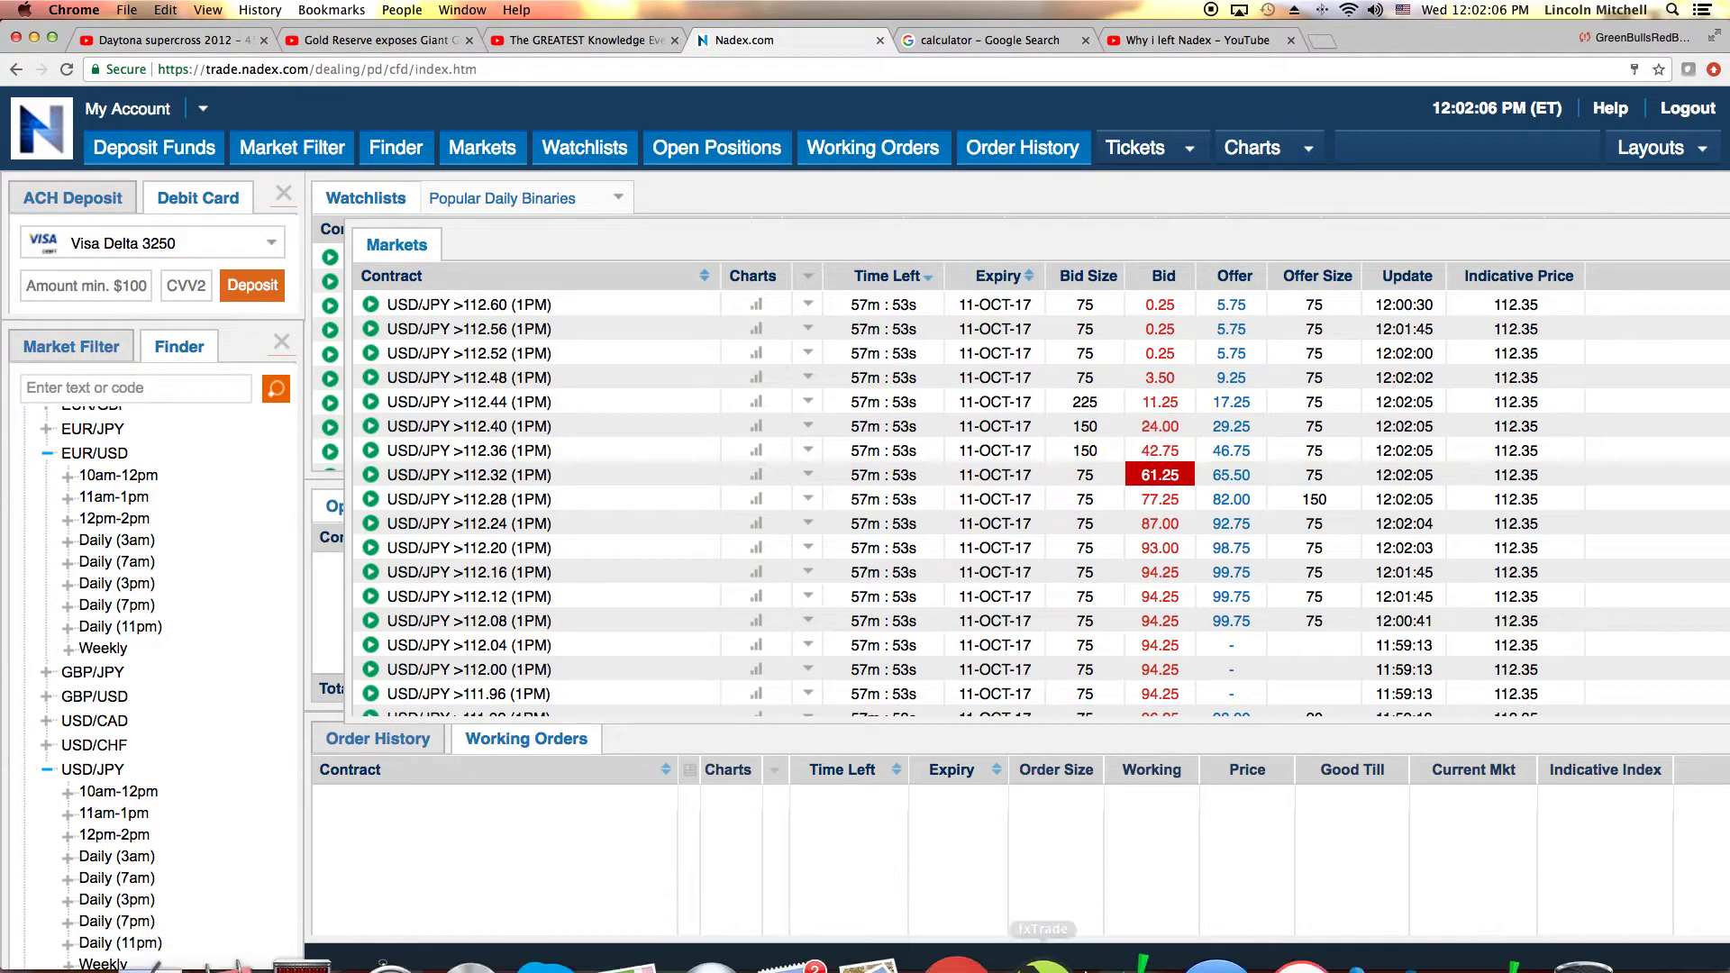
mouse_move(1077, 942)
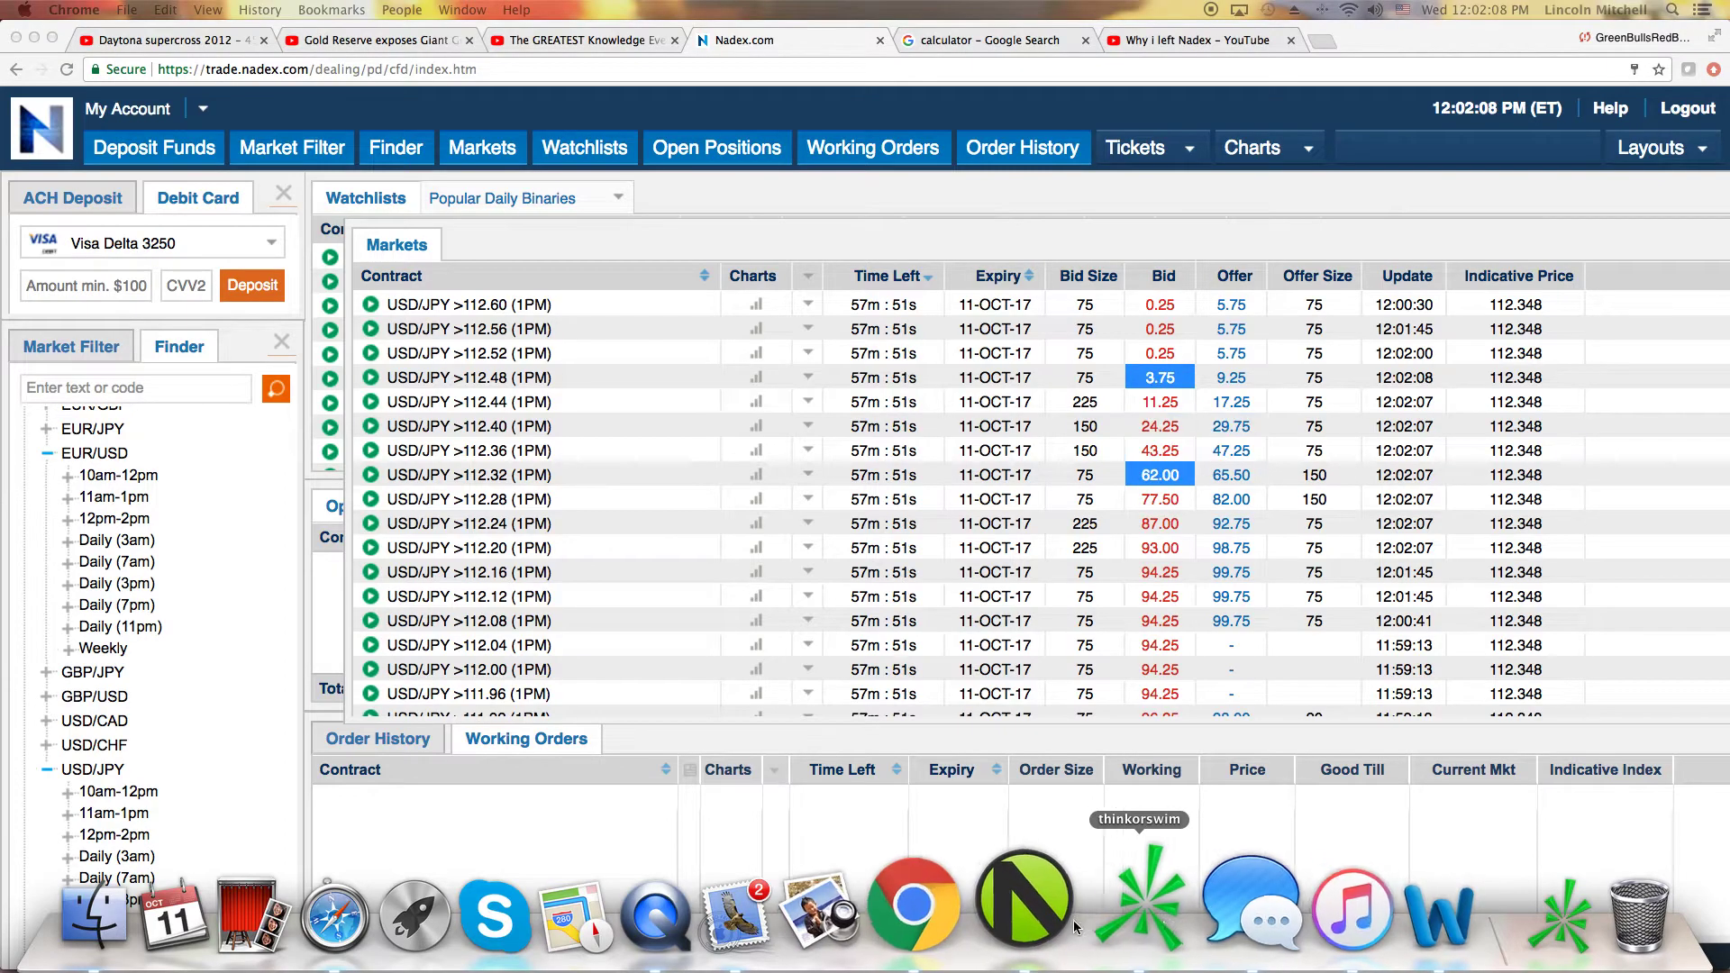
left_click(1030, 921)
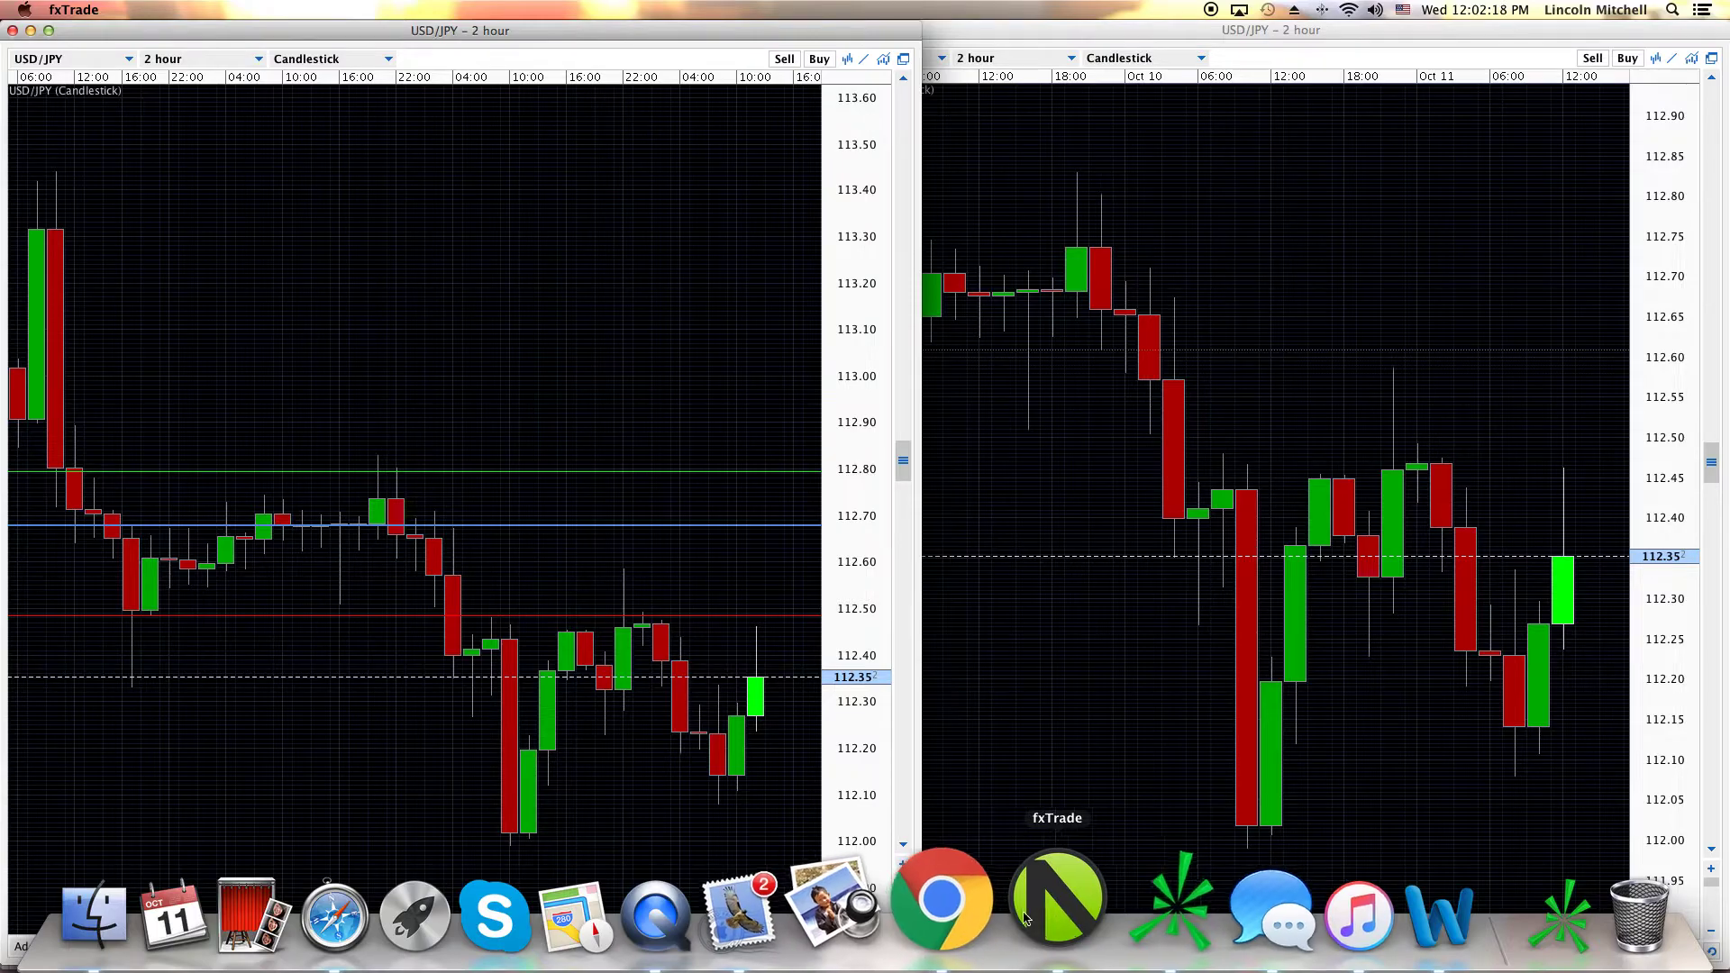
- Compare the Nadex USD/JPY (1PM) bids and offers with the repositioned trendlines in fxTrade, ending on the Nadex contract list
left_click(932, 904)
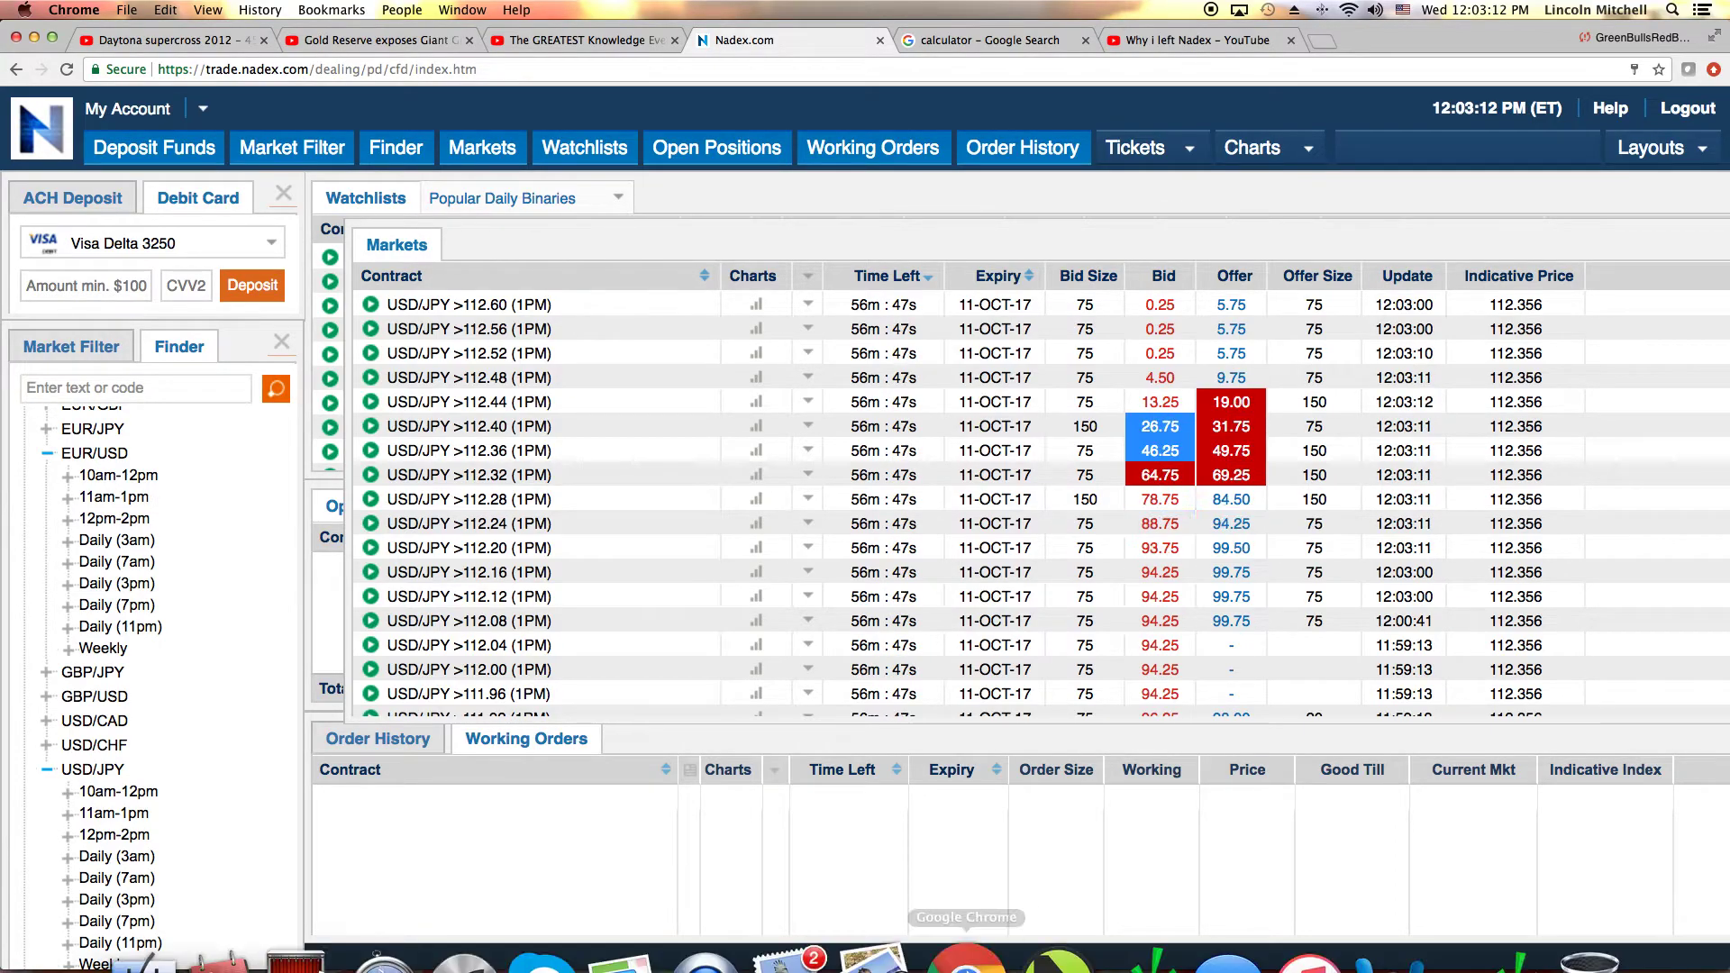
mouse_move(971, 939)
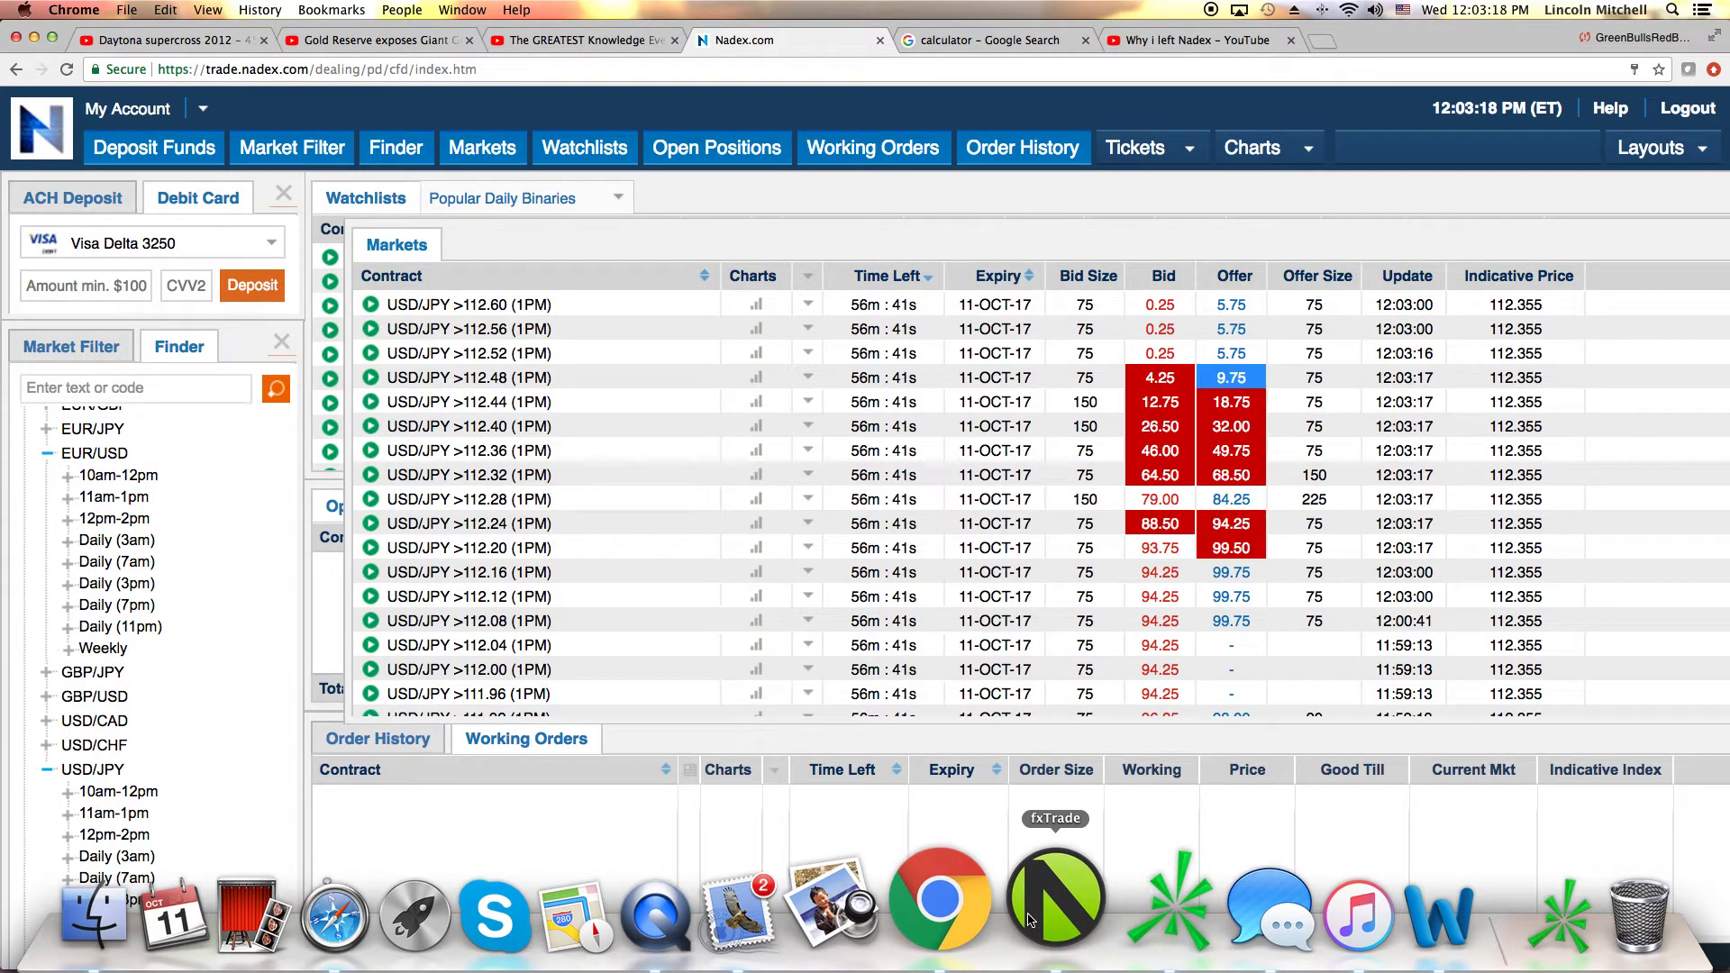
left_click(1030, 919)
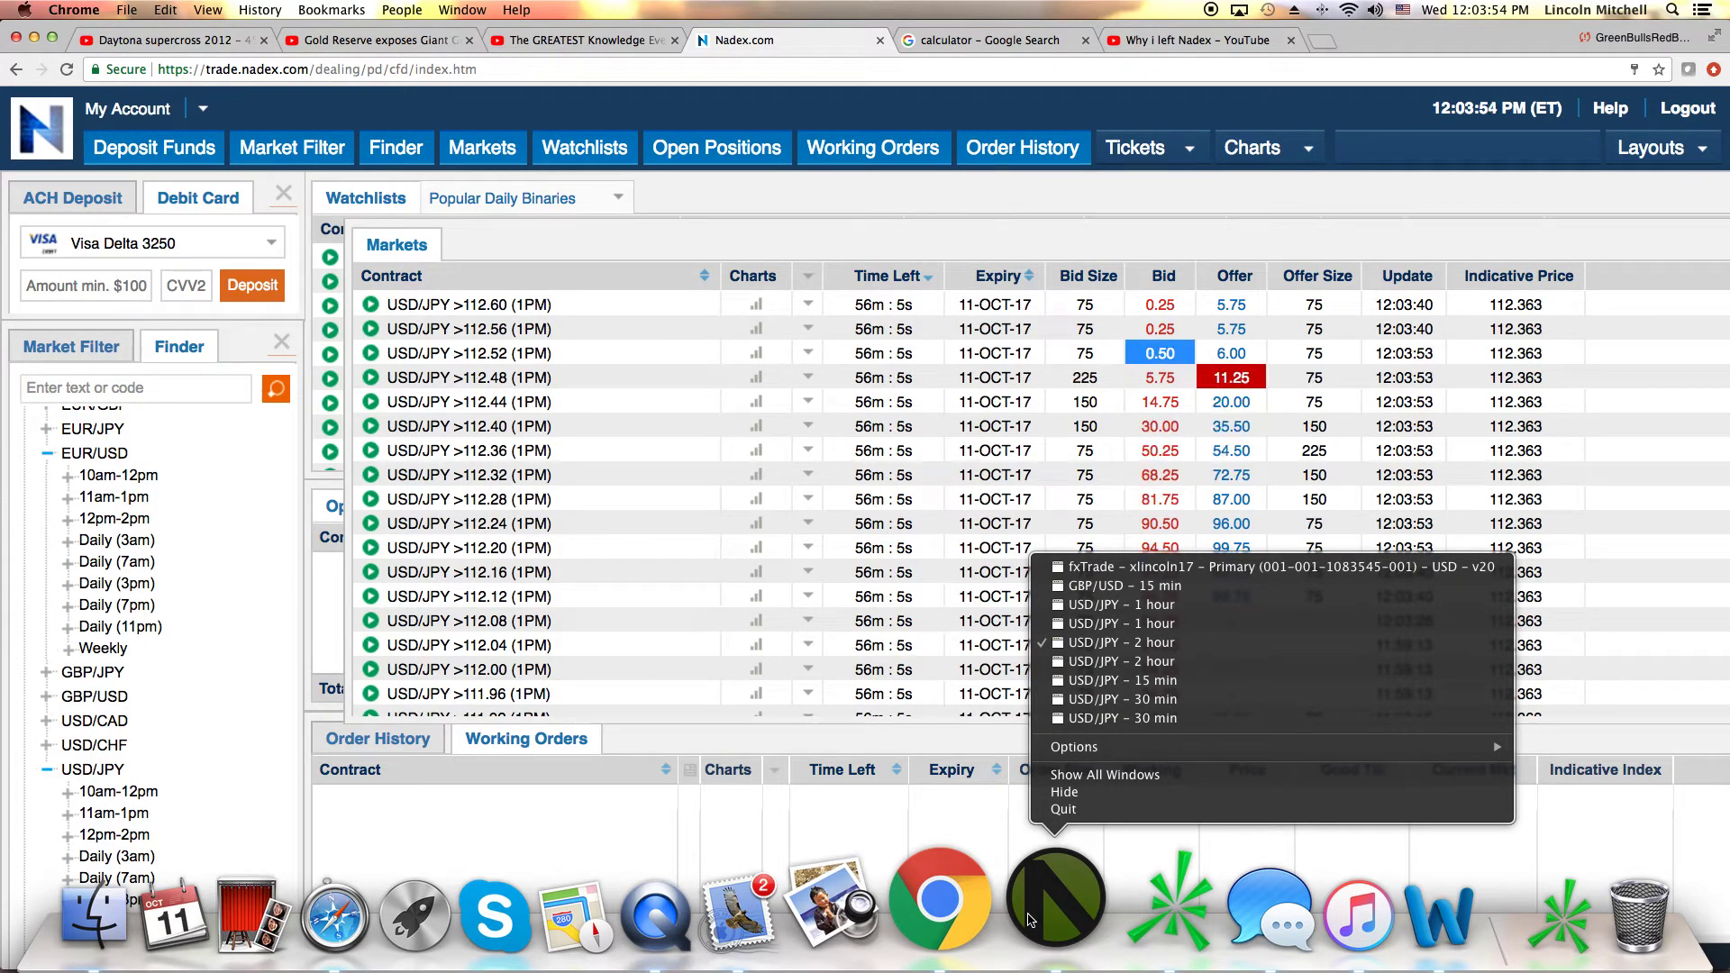
left_click(1038, 914)
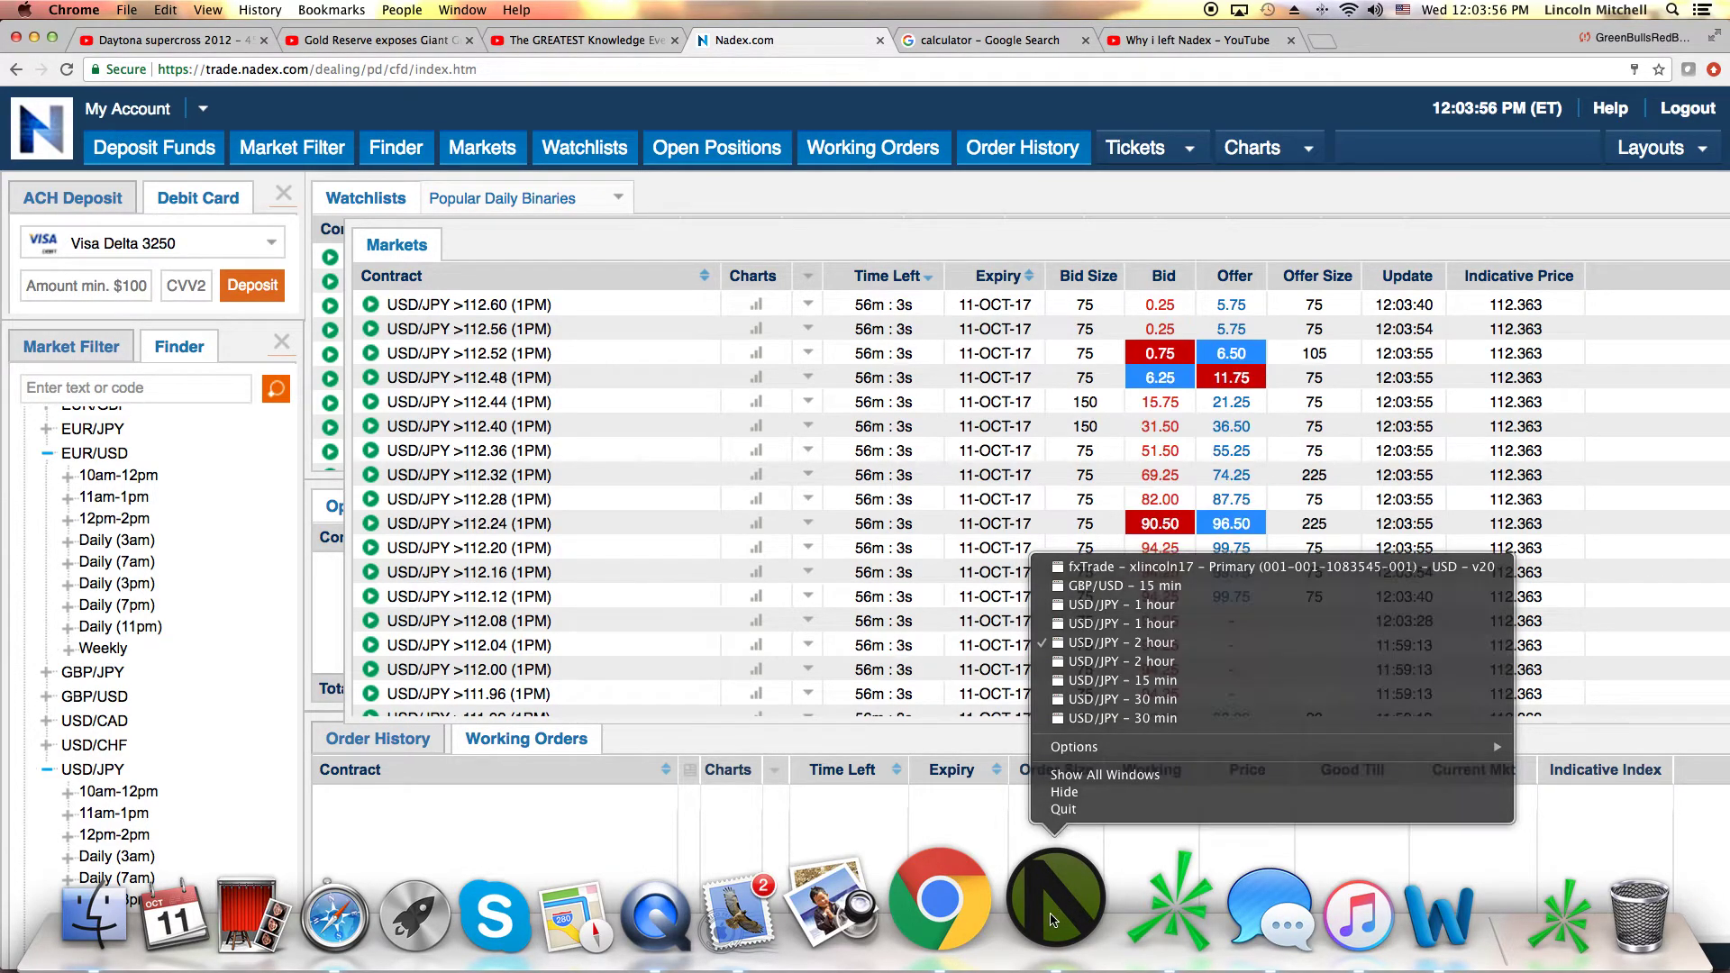
left_click(1045, 917)
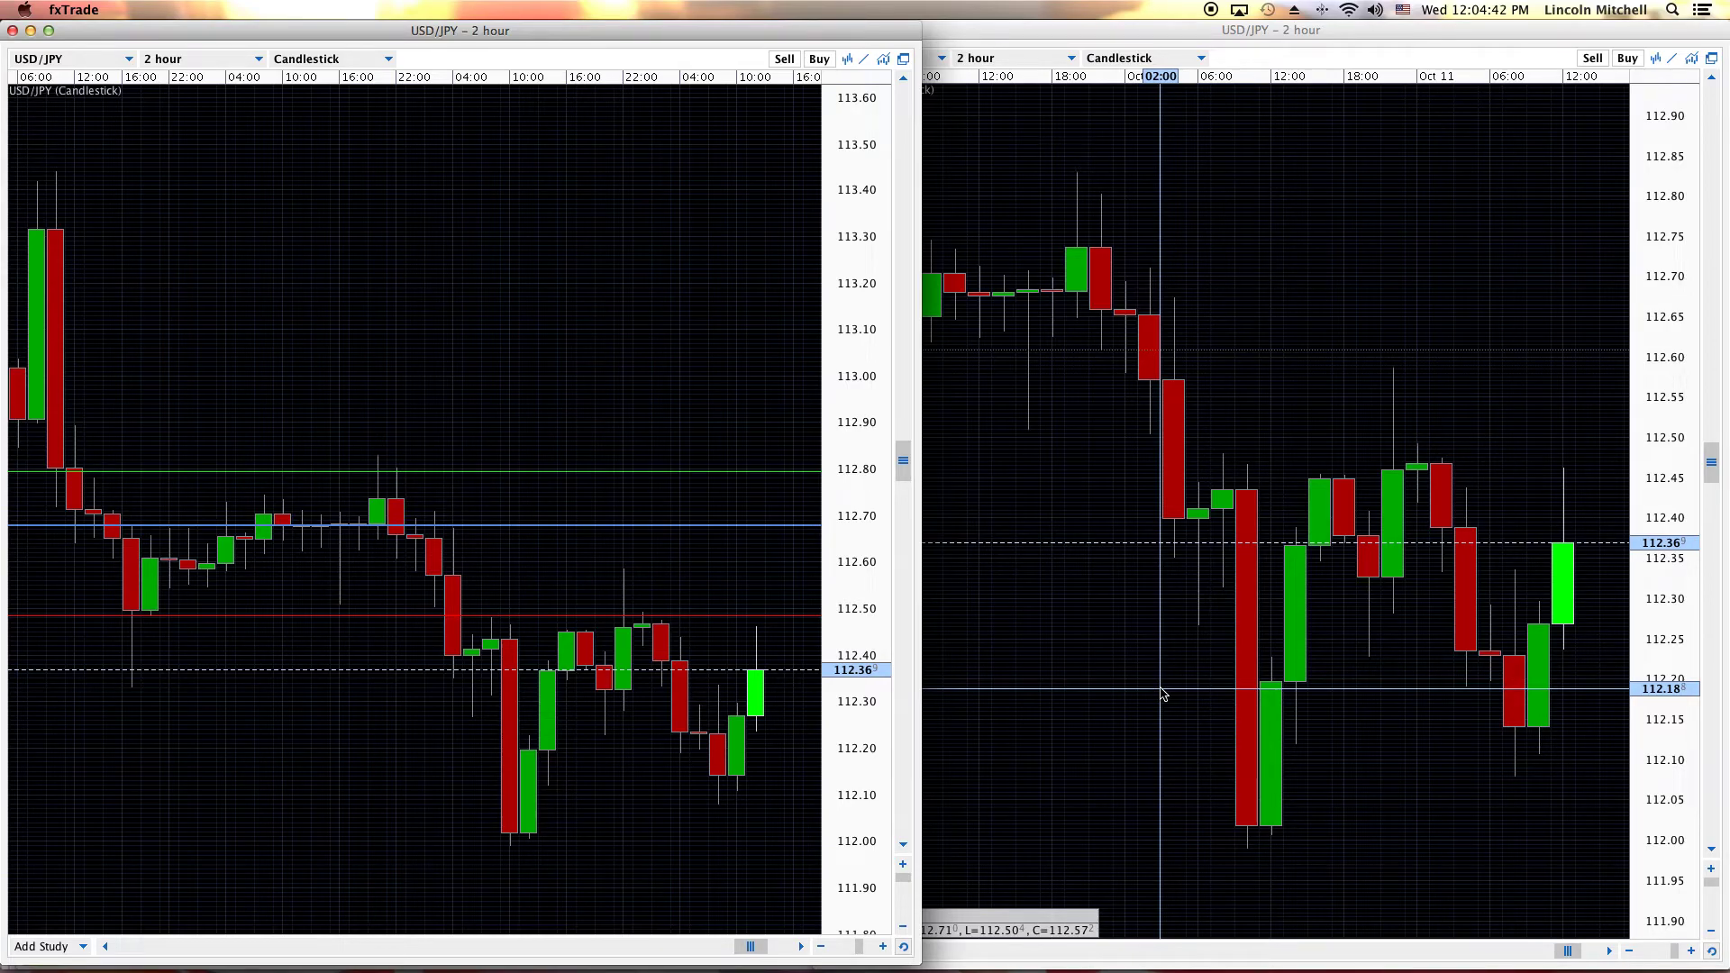
mouse_move(1164, 968)
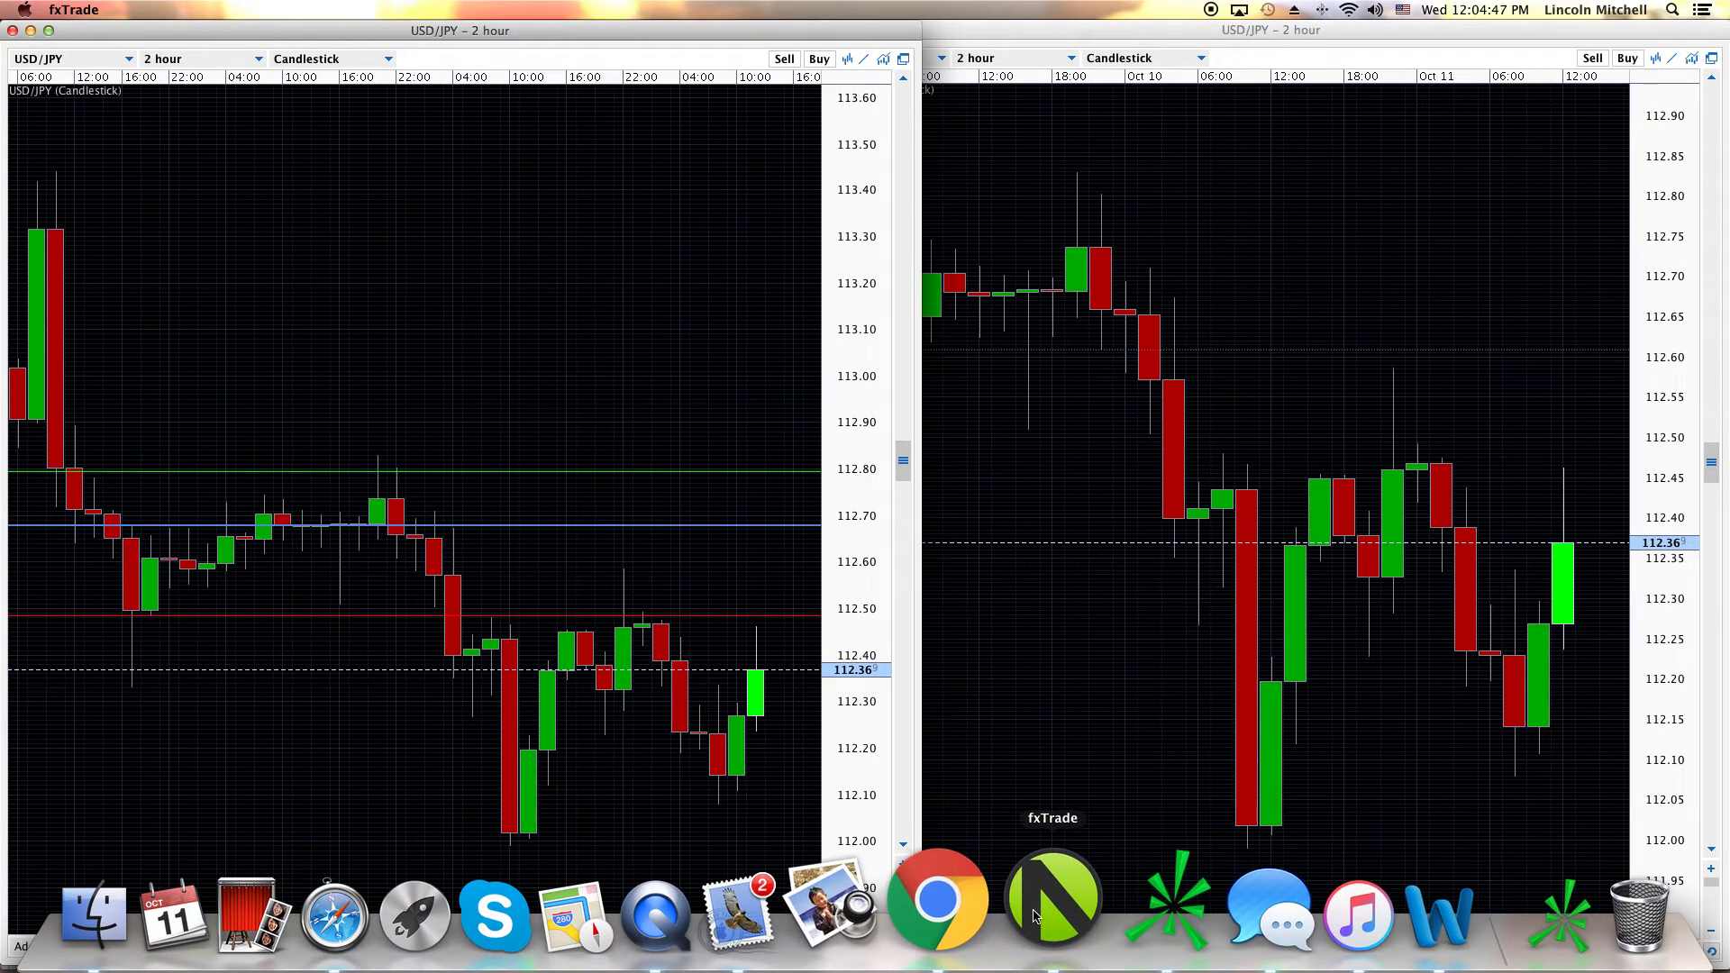
left_click(975, 912)
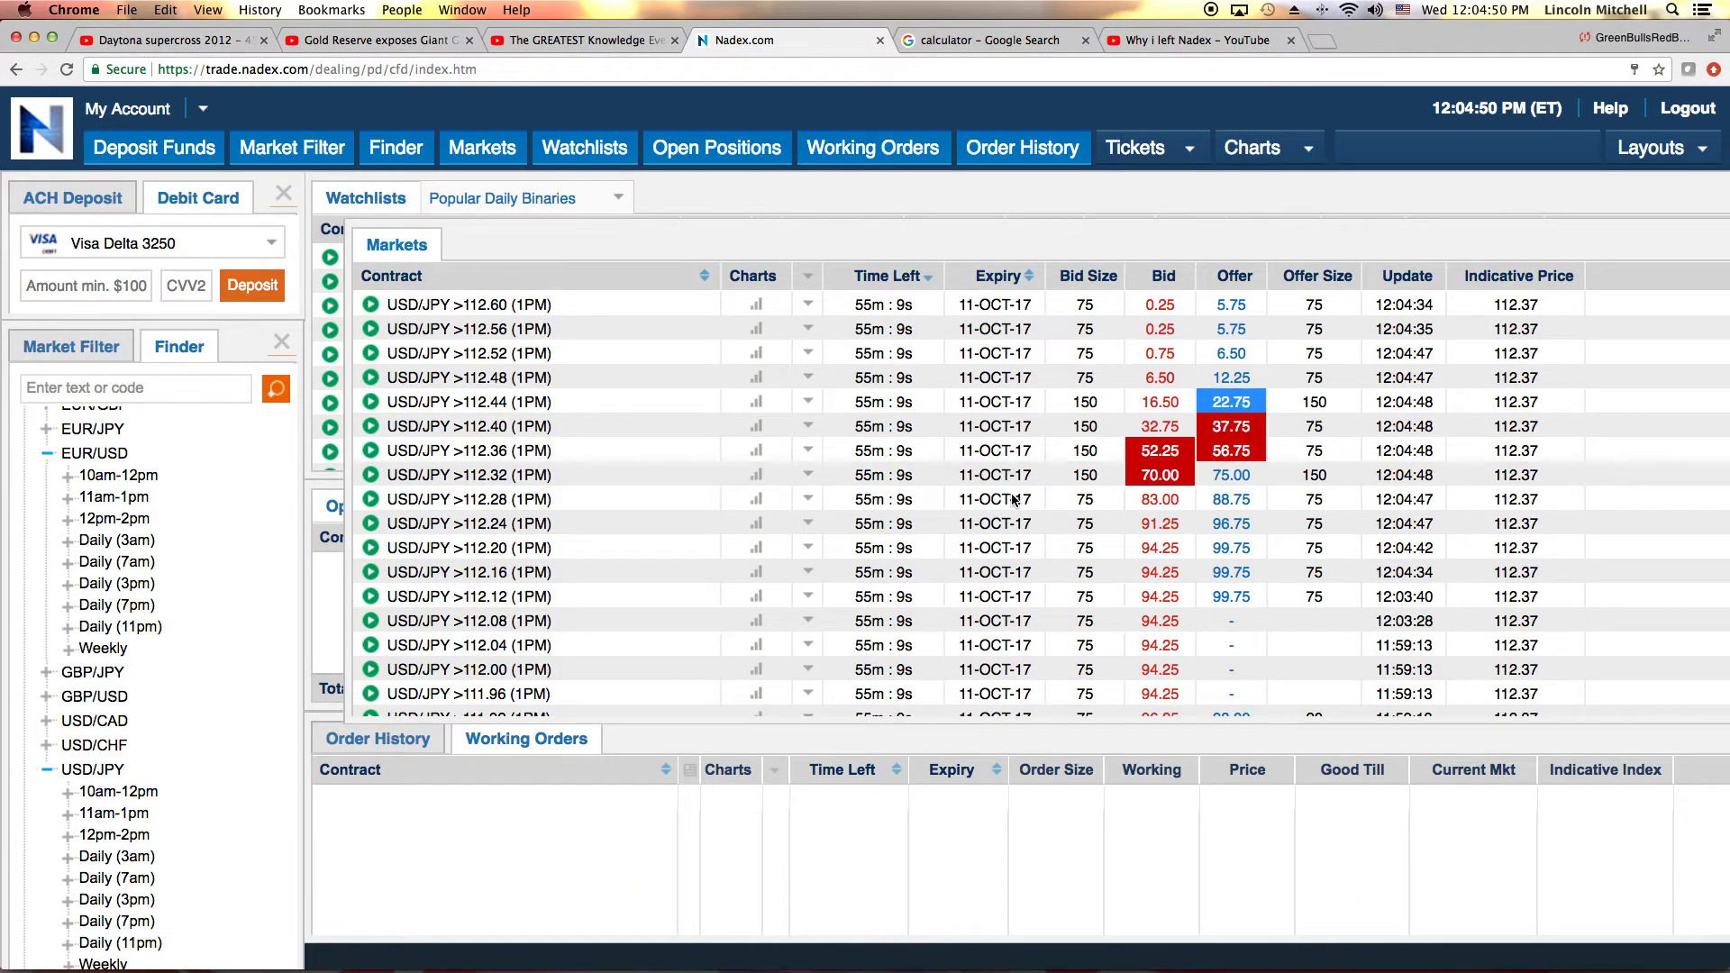